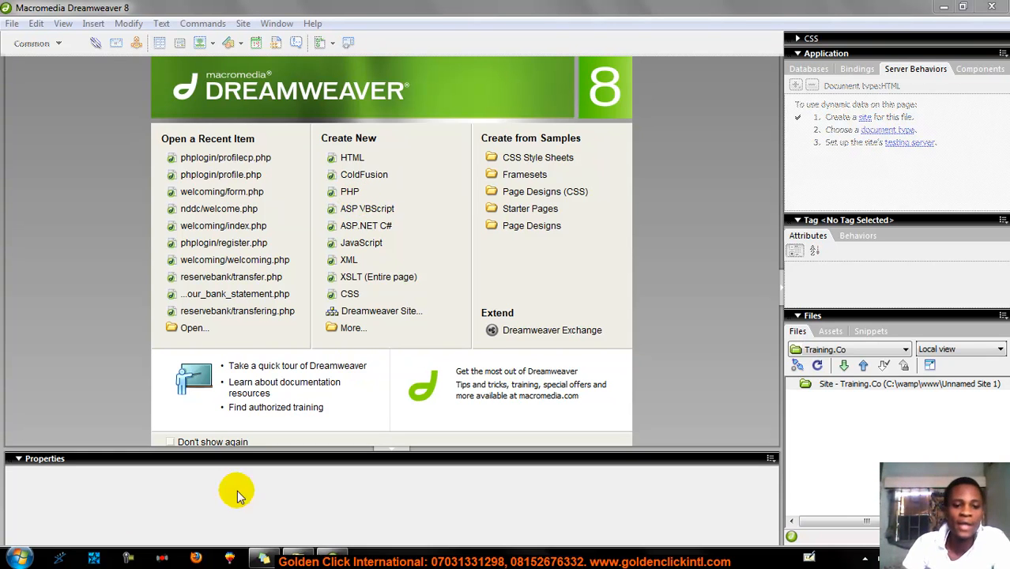
{"action": "left_click", "coordinate": [19, 557]}
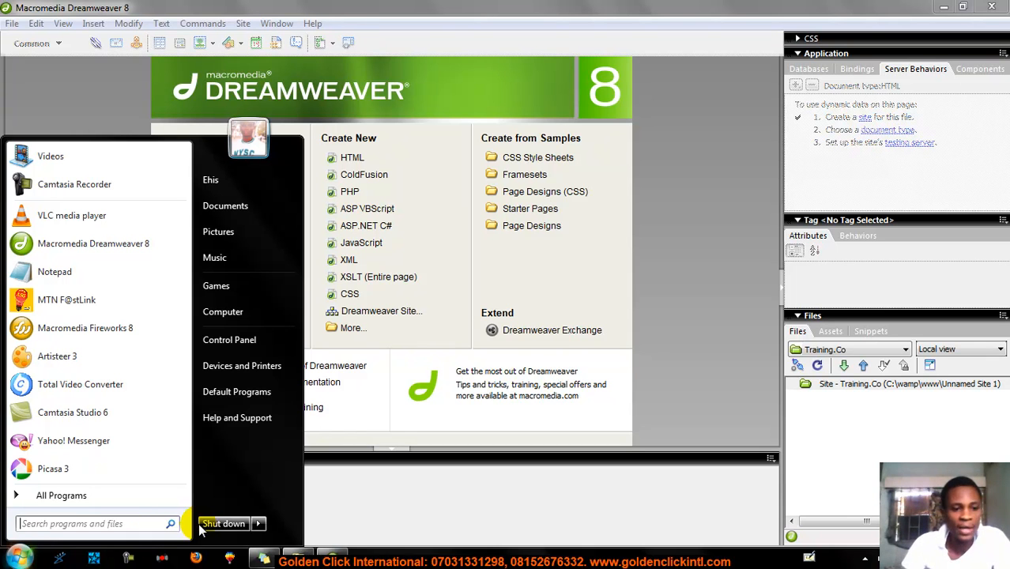
{"action": "left_click", "coordinate": [52, 271]}
{"action": "left_click", "coordinate": [528, 203]}
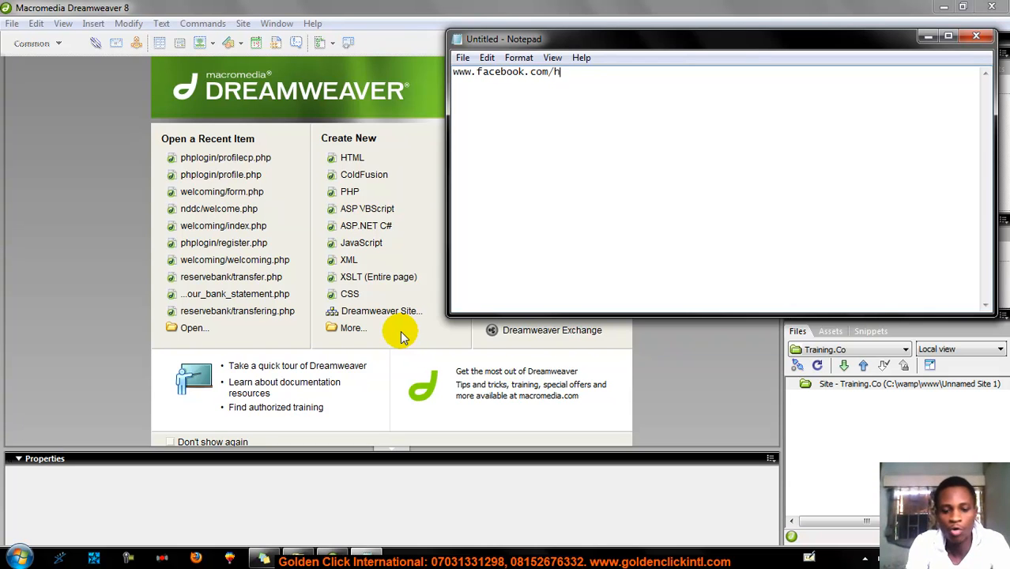
{"action": "type", "text": "e.php"}
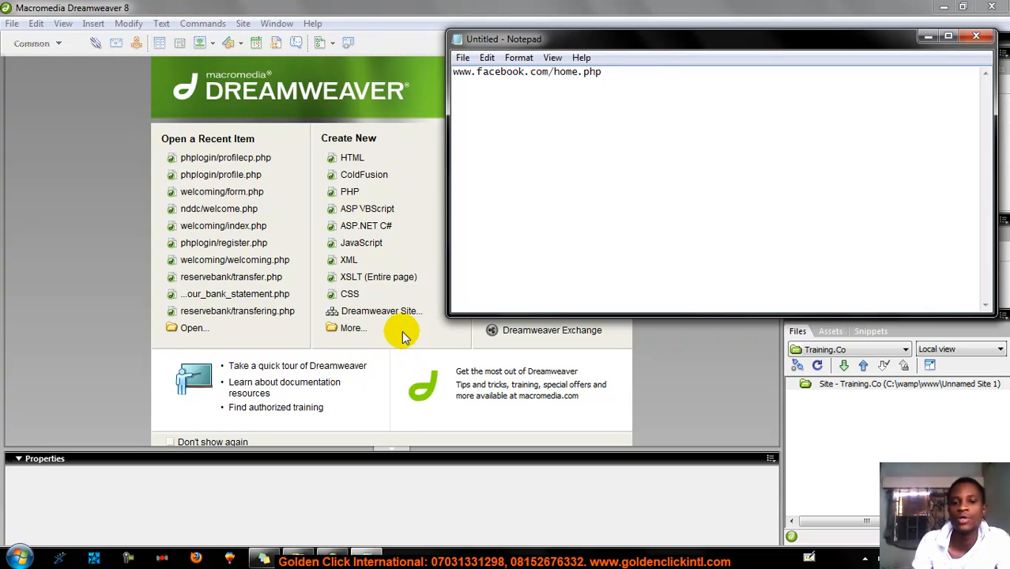
{"action": "left_click", "coordinate": [976, 36]}
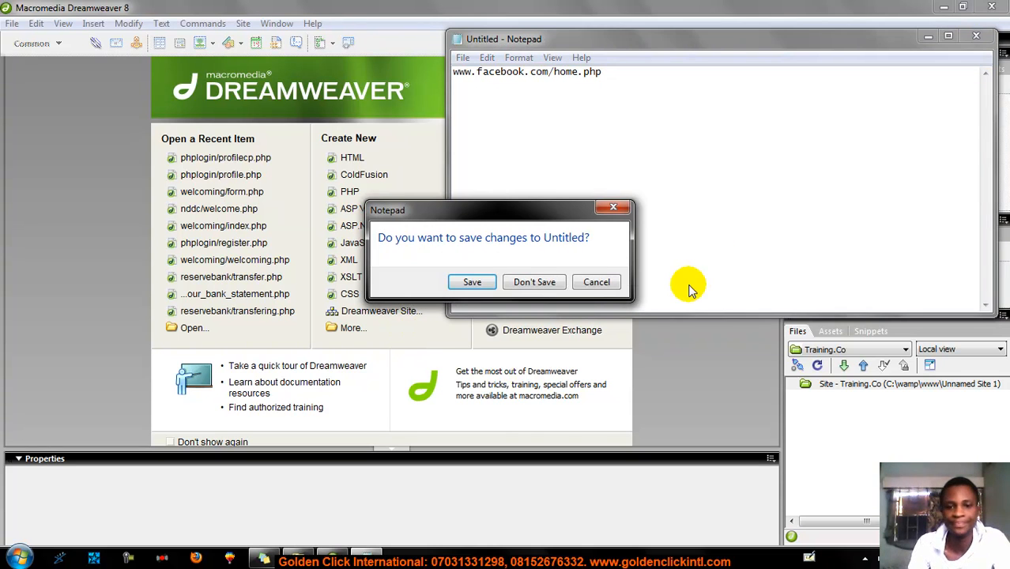
{"action": "left_click", "coordinate": [560, 283]}
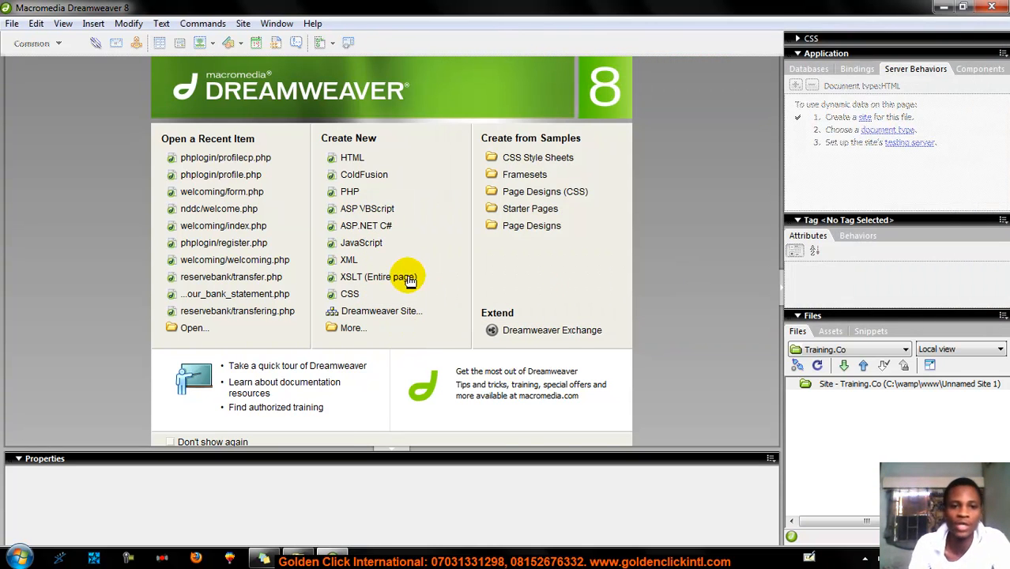
Create a new blank PHP page and place the cursor in its body
{"action": "left_click", "coordinate": [349, 192]}
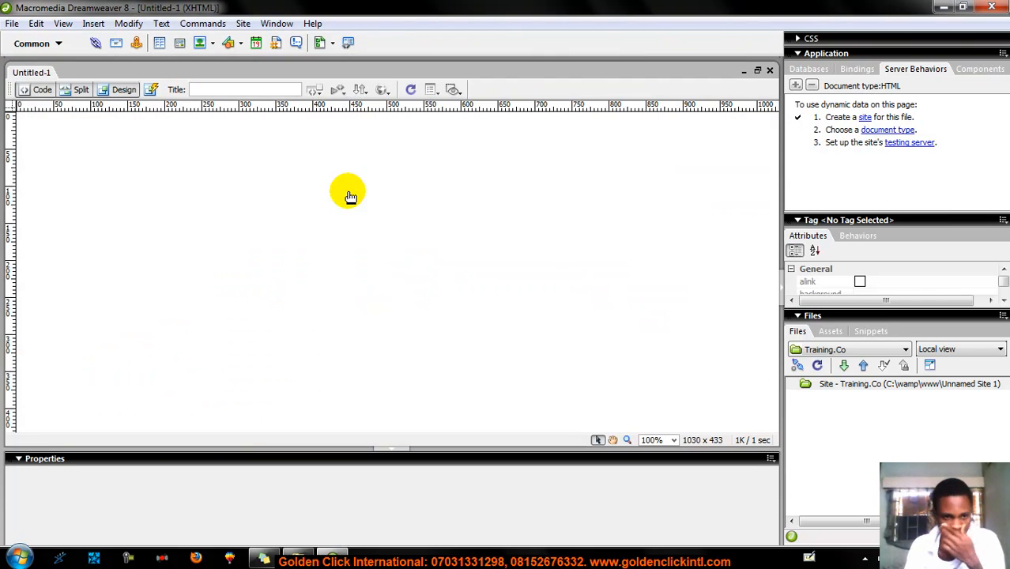
{"action": "left_click", "coordinate": [262, 165]}
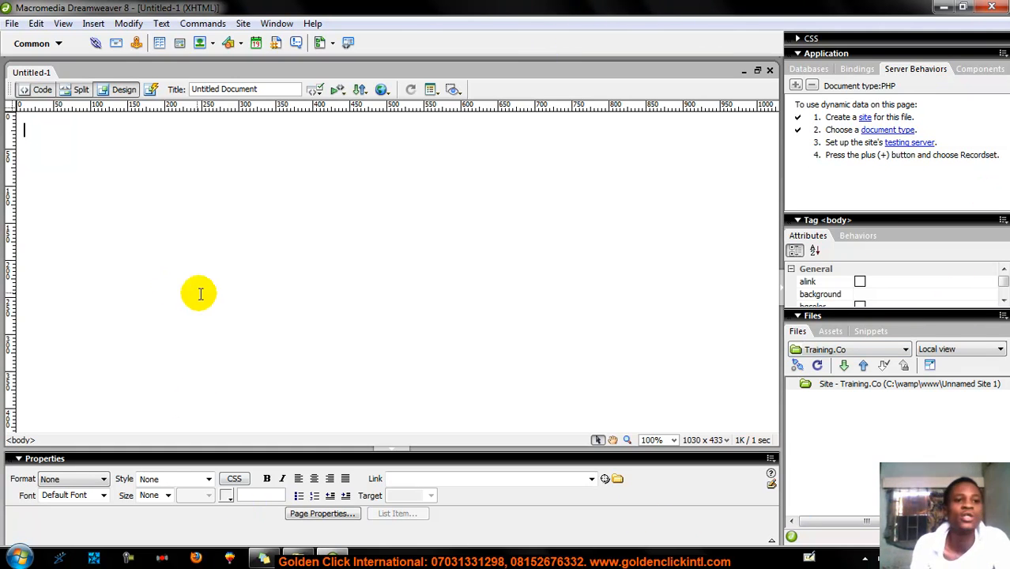
{"action": "left_click", "coordinate": [56, 146]}
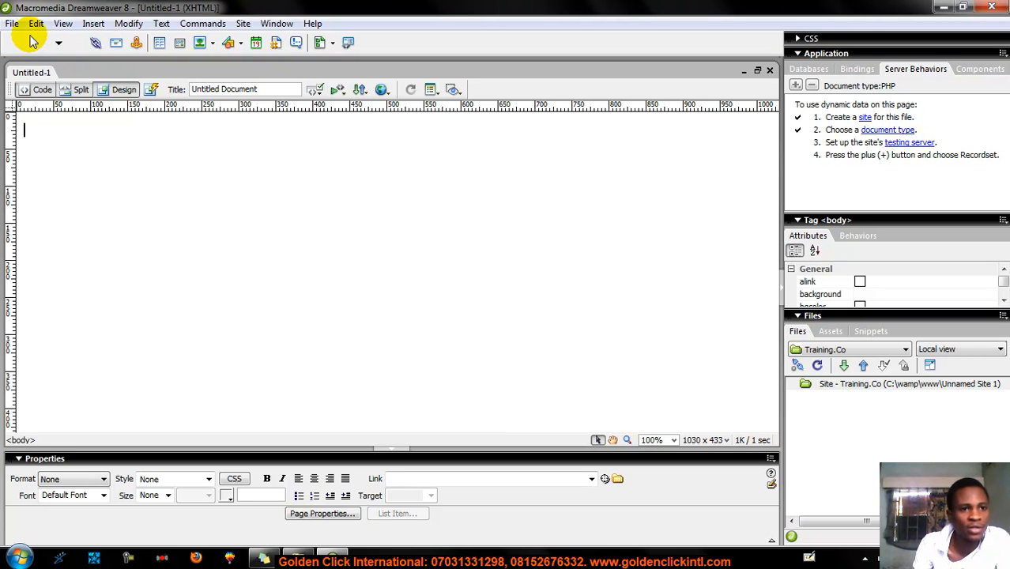
Examine the Layout, Forms, Text, HTML and PHP categories of insertable objects, and return to the Common category
{"action": "left_click", "coordinate": [56, 45]}
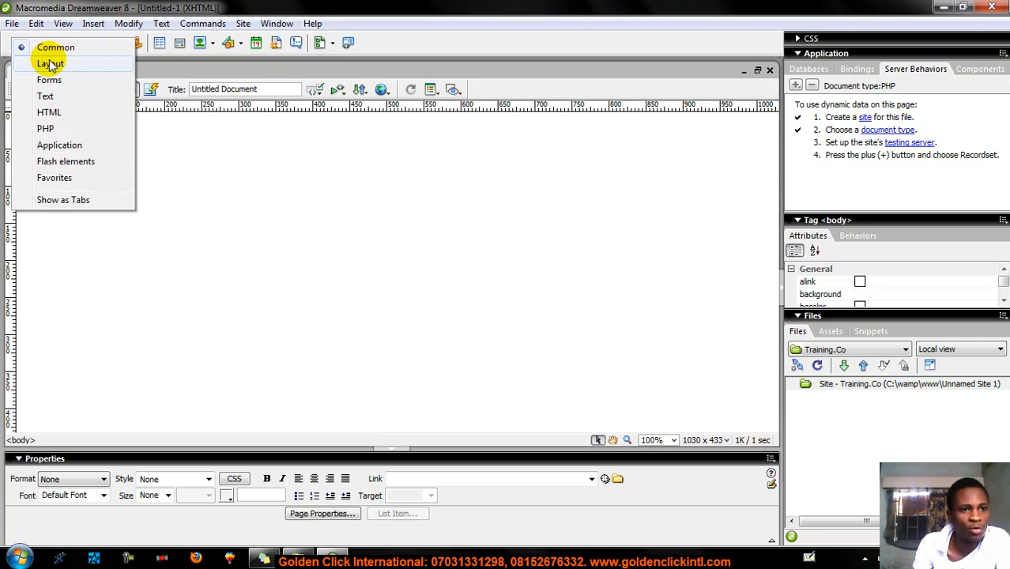
{"action": "left_click", "coordinate": [49, 63]}
{"action": "left_click", "coordinate": [32, 43]}
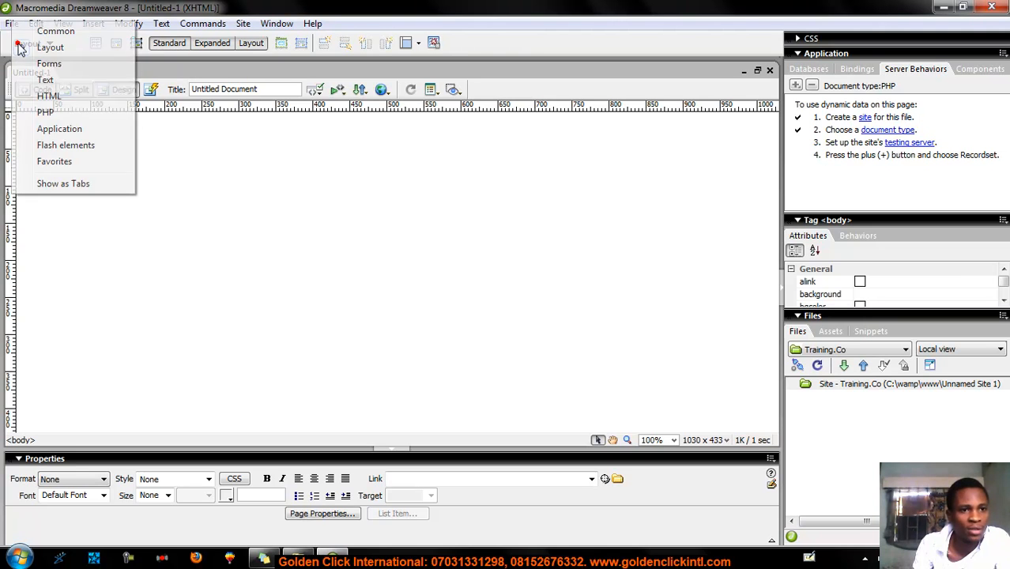
{"action": "left_click", "coordinate": [38, 65]}
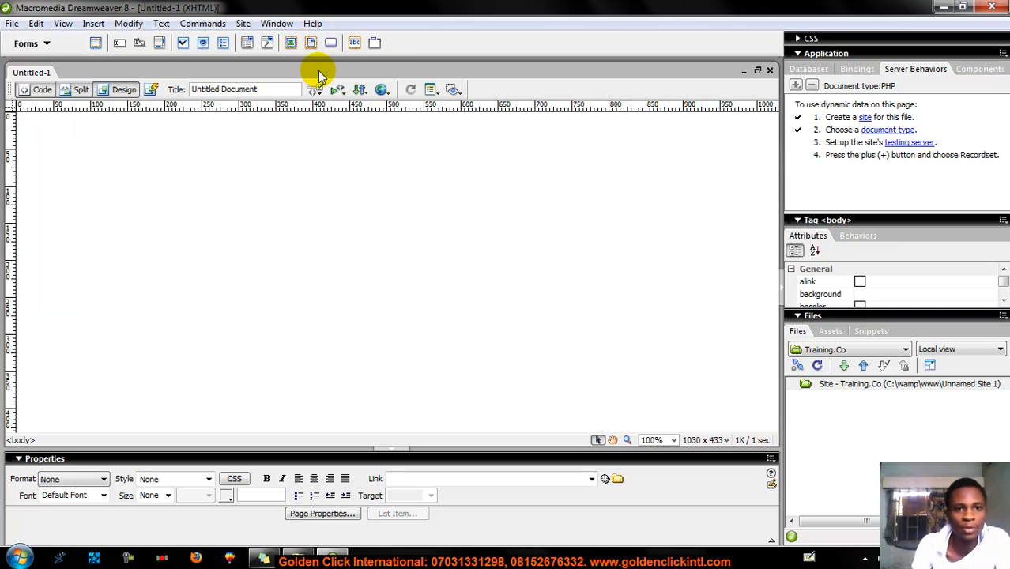
{"action": "left_click", "coordinate": [60, 45]}
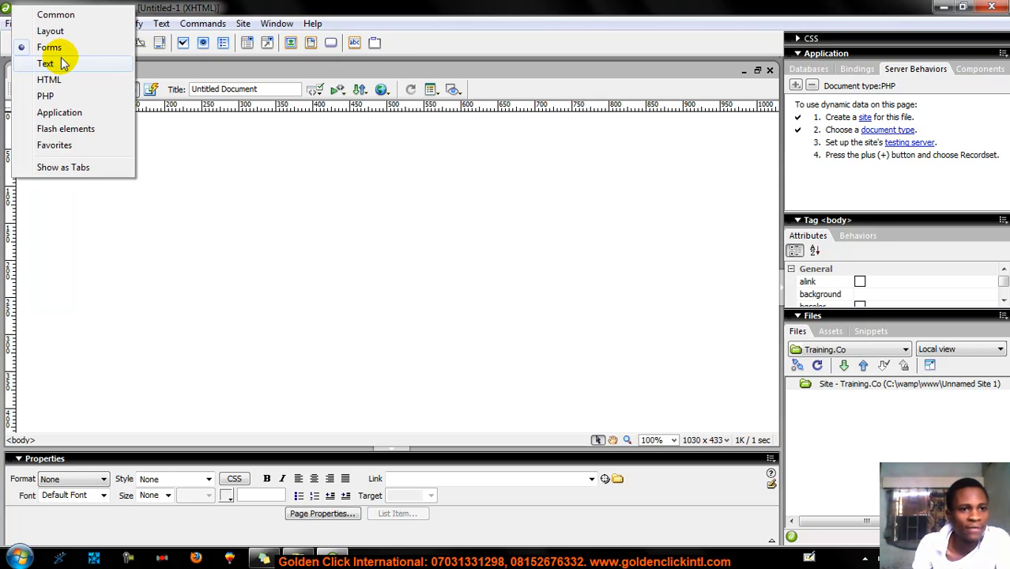
{"action": "left_click", "coordinate": [63, 61]}
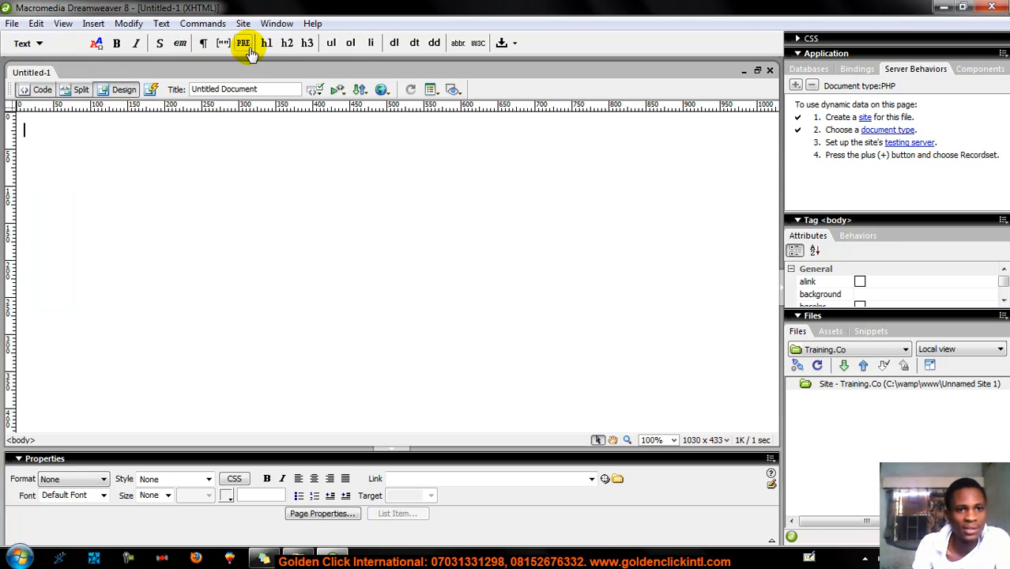
{"action": "left_click", "coordinate": [18, 47]}
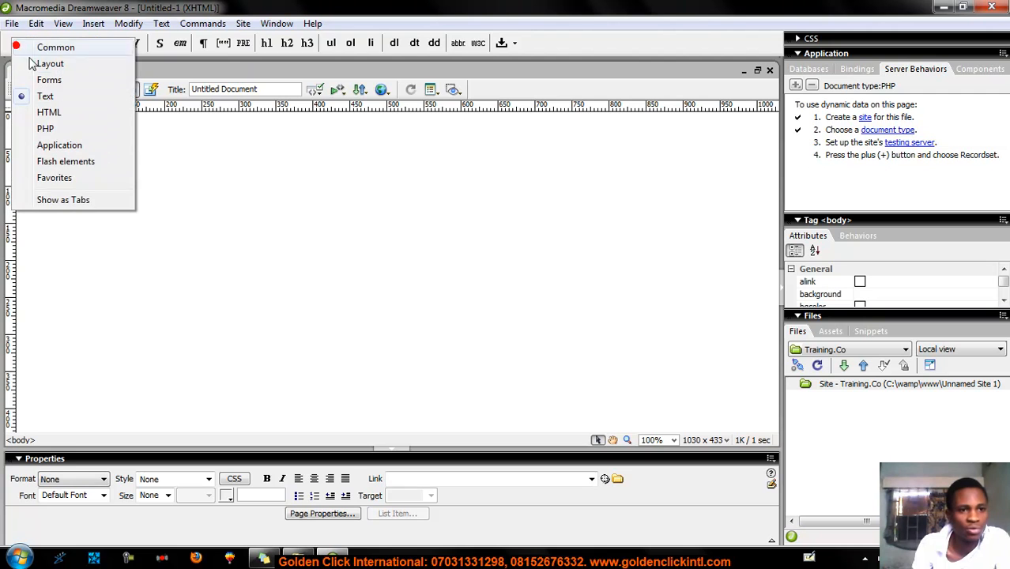
{"action": "left_click", "coordinate": [49, 109]}
{"action": "left_click", "coordinate": [41, 44]}
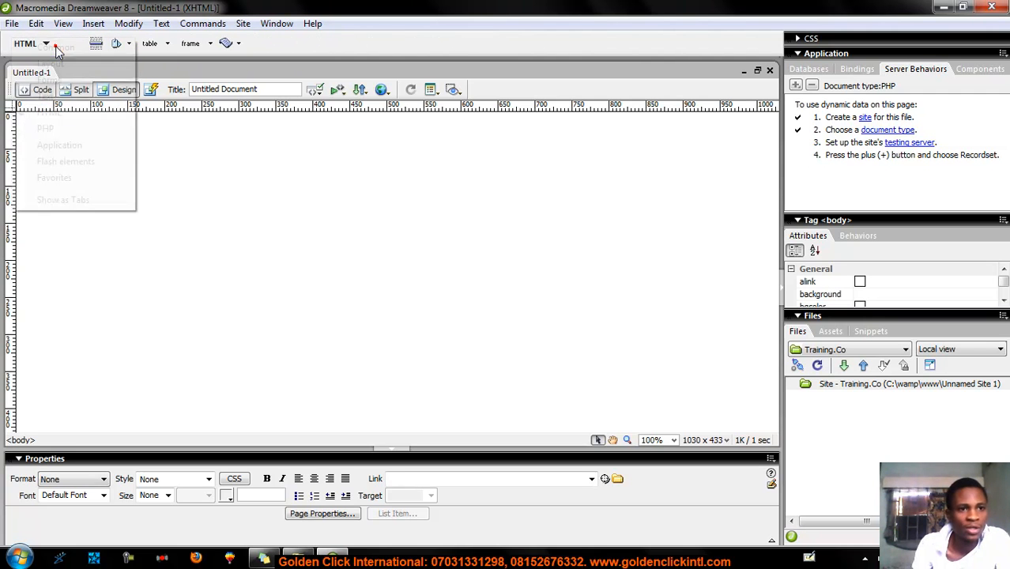
{"action": "left_click", "coordinate": [57, 129]}
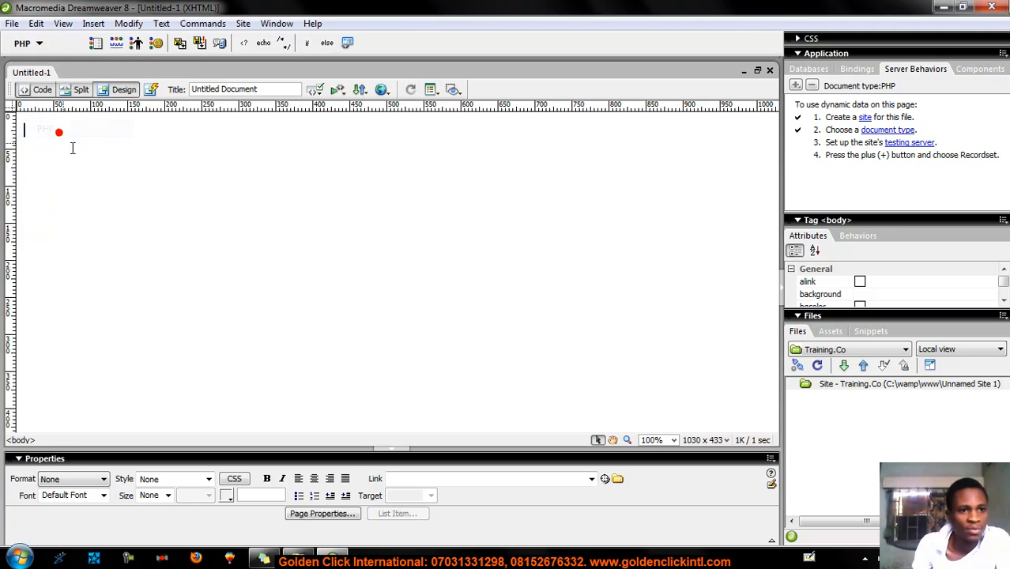
{"action": "left_click", "coordinate": [36, 43]}
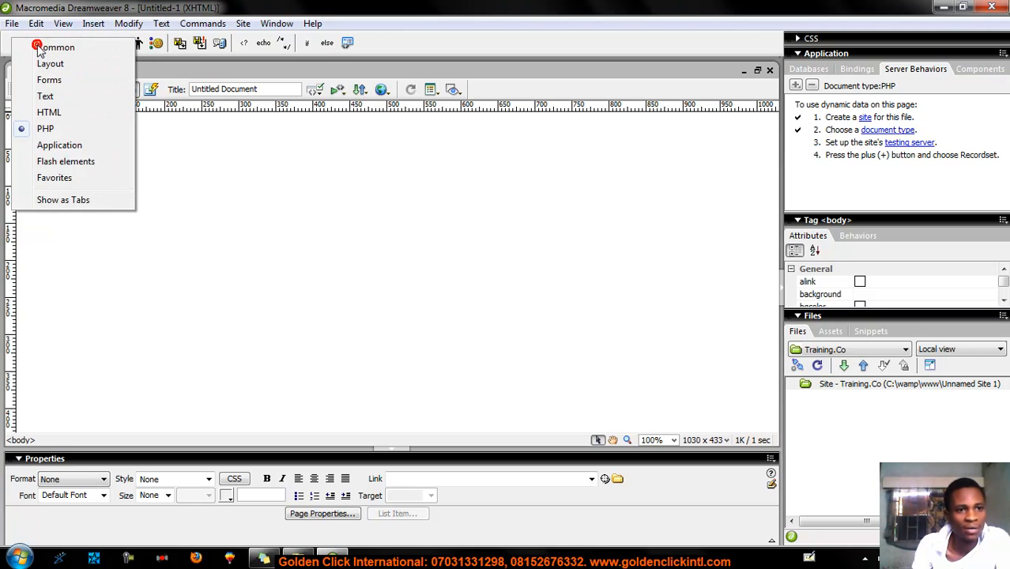
{"action": "left_click", "coordinate": [39, 45]}
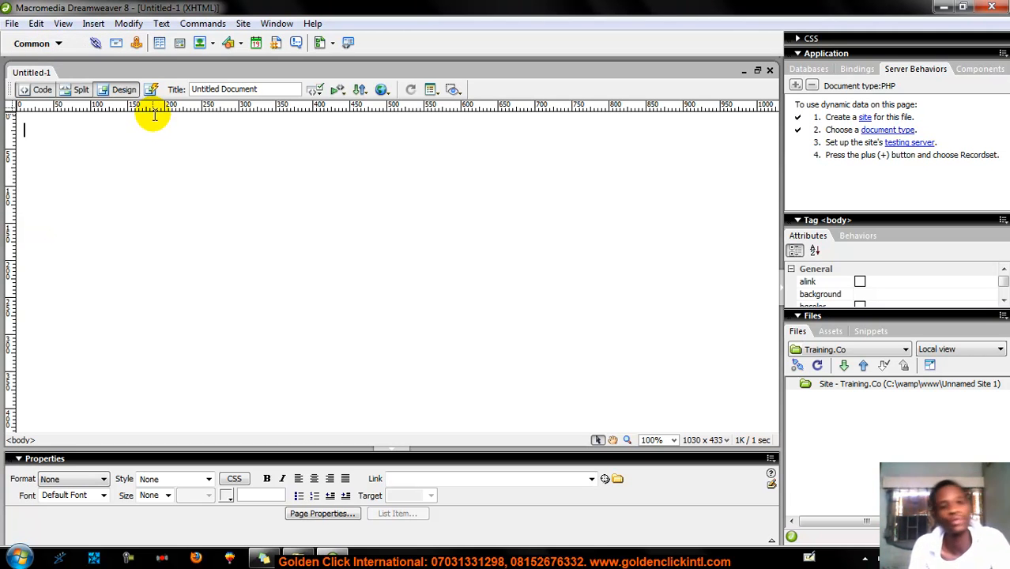
{"action": "left_click", "coordinate": [159, 155]}
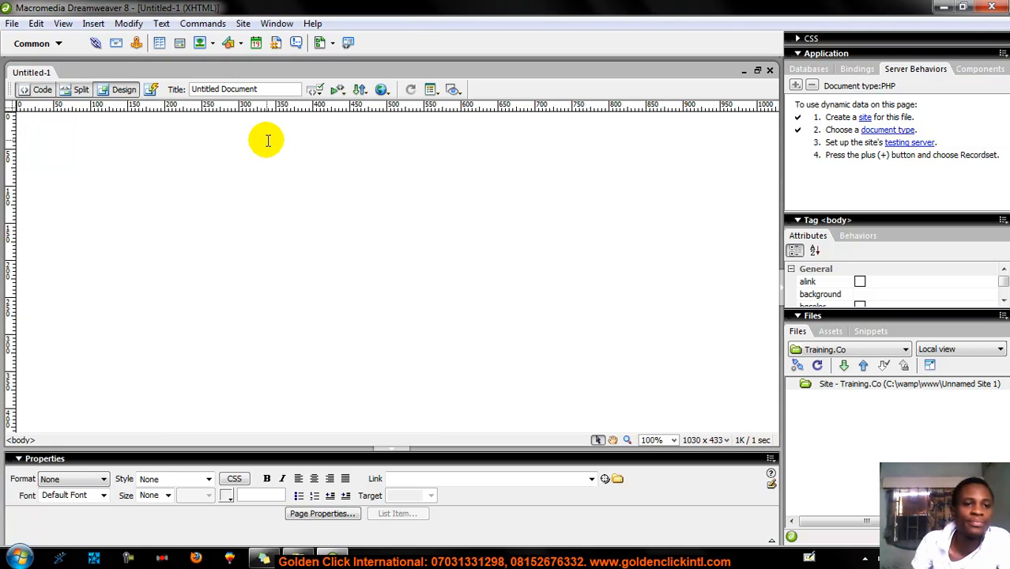
{"action": "left_click", "coordinate": [168, 179]}
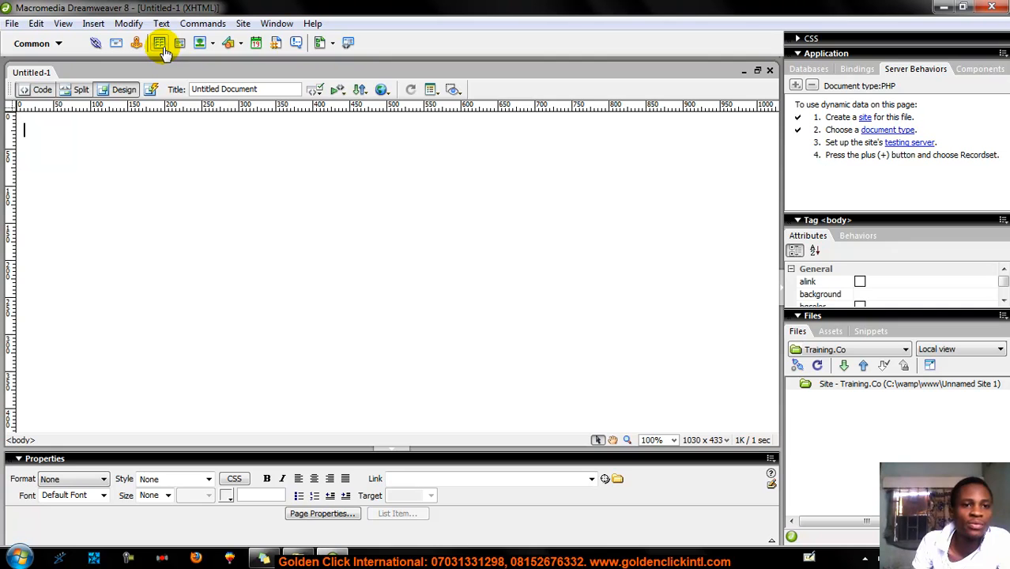
{"action": "left_click", "coordinate": [32, 44]}
{"action": "left_click", "coordinate": [30, 48]}
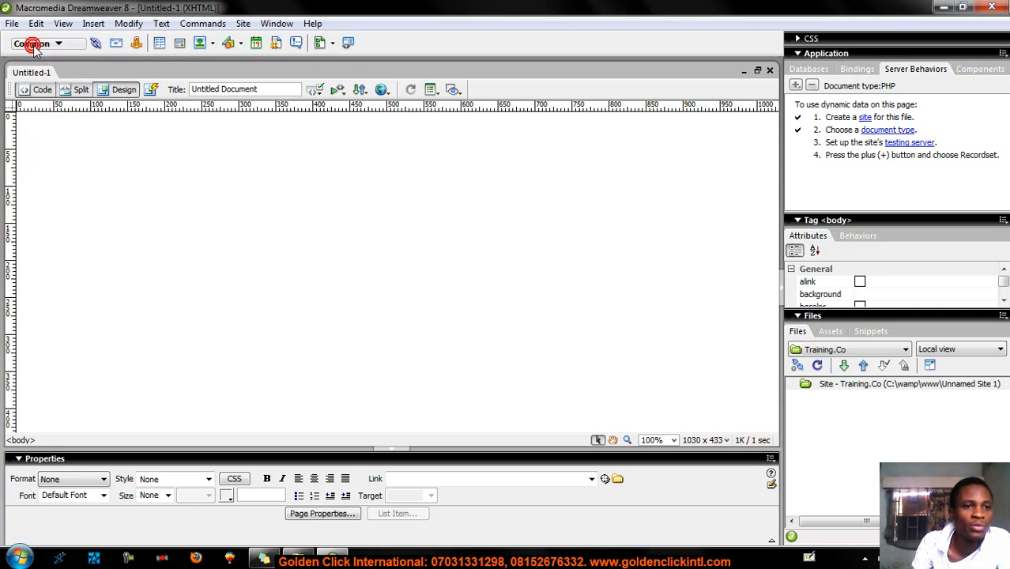
Set up a new table with 3 rows, 3 columns and a width of 800 pixels
{"action": "left_click", "coordinate": [159, 45]}
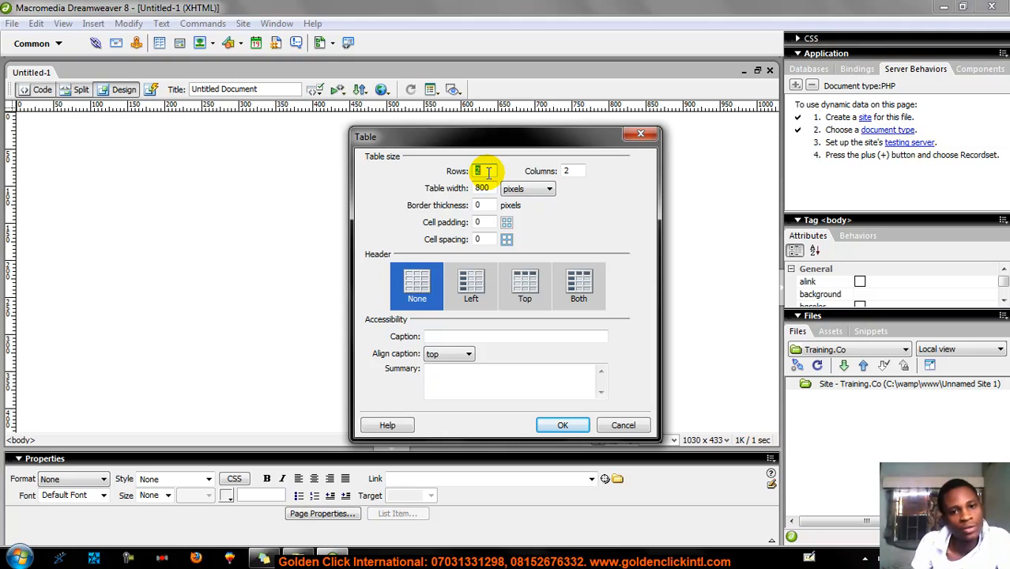
{"action": "type", "text": "3"}
{"action": "double_click", "coordinate": [567, 170]}
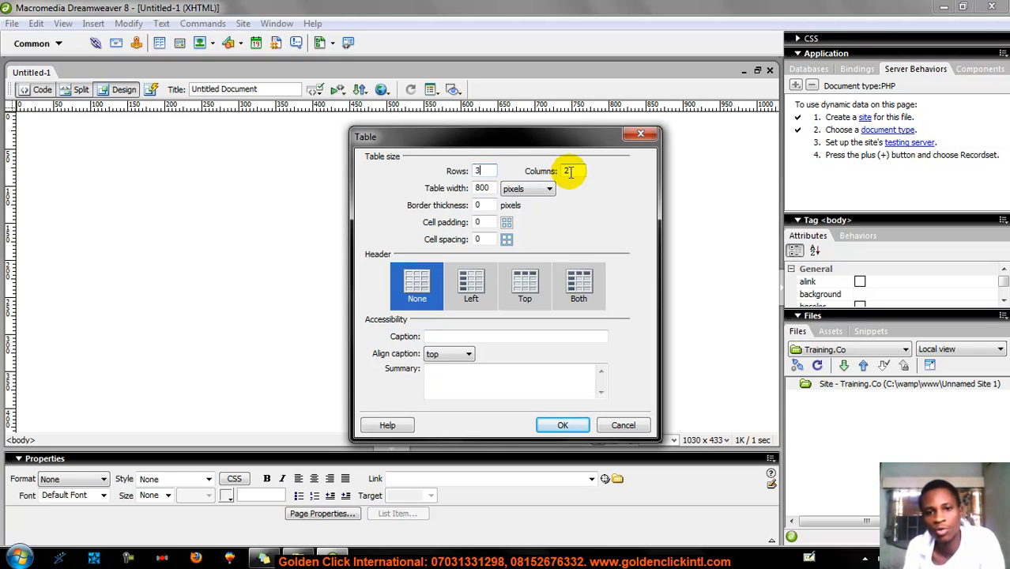
{"action": "type", "text": "3"}
{"action": "double_click", "coordinate": [483, 187]}
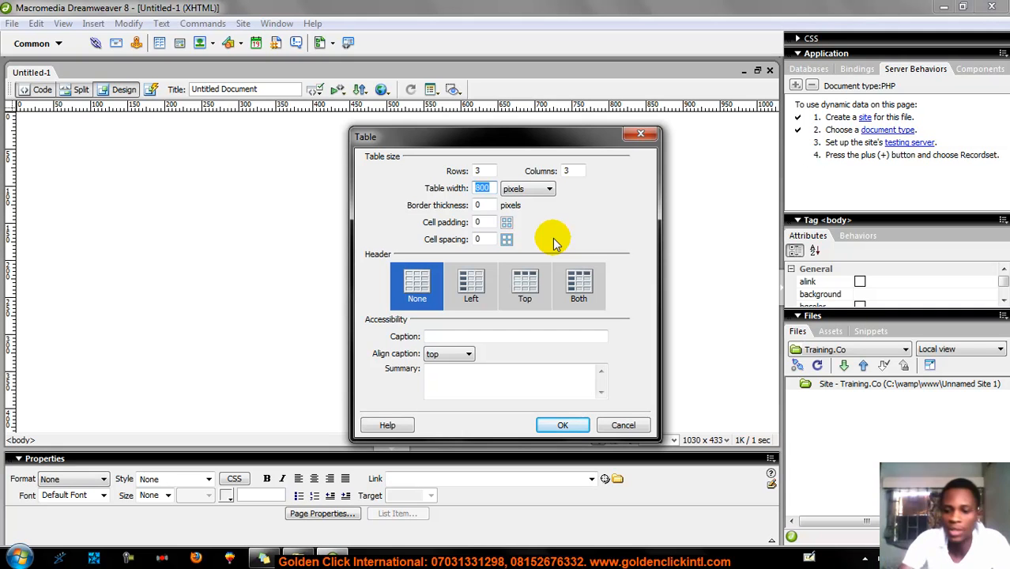
{"action": "type", "text": "8"}
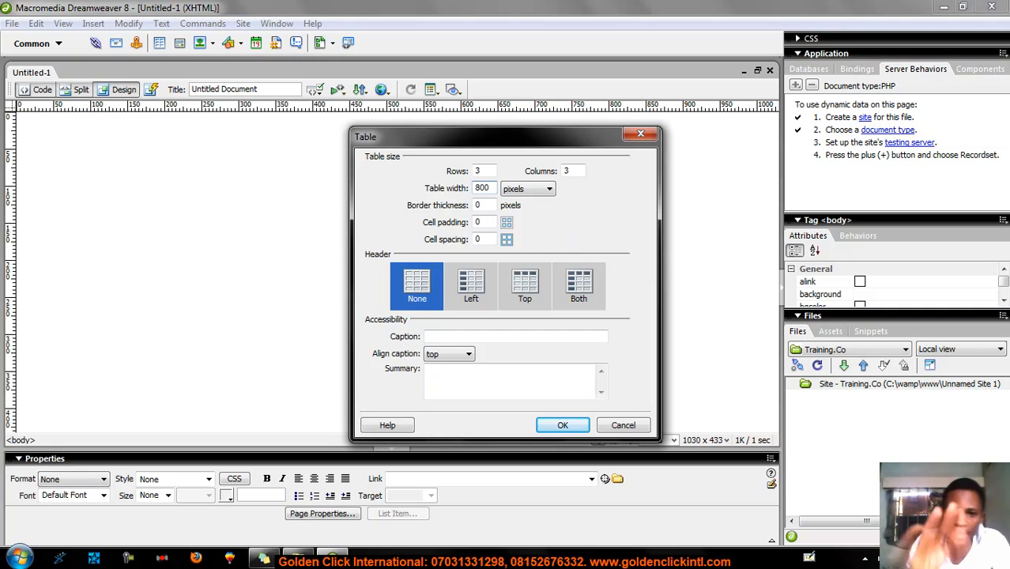
Give the table a Top header, keep border thickness, cell padding and cell spacing at 0, and insert it into the page
{"action": "left_click_drag", "start_coordinate": [486, 204], "coordinate": [462, 205]}
{"action": "left_click", "coordinate": [485, 205]}
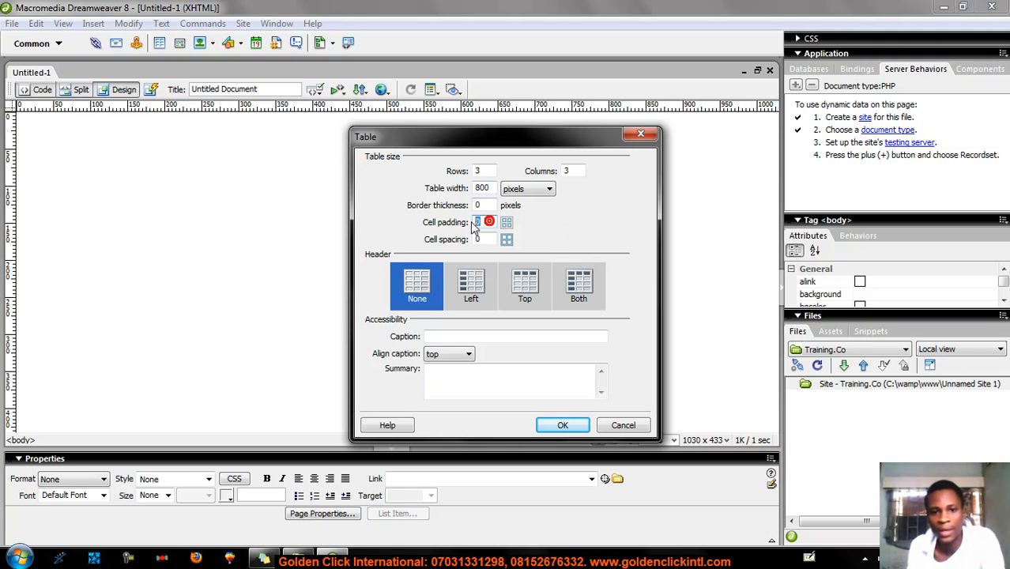
{"action": "left_click", "coordinate": [486, 239]}
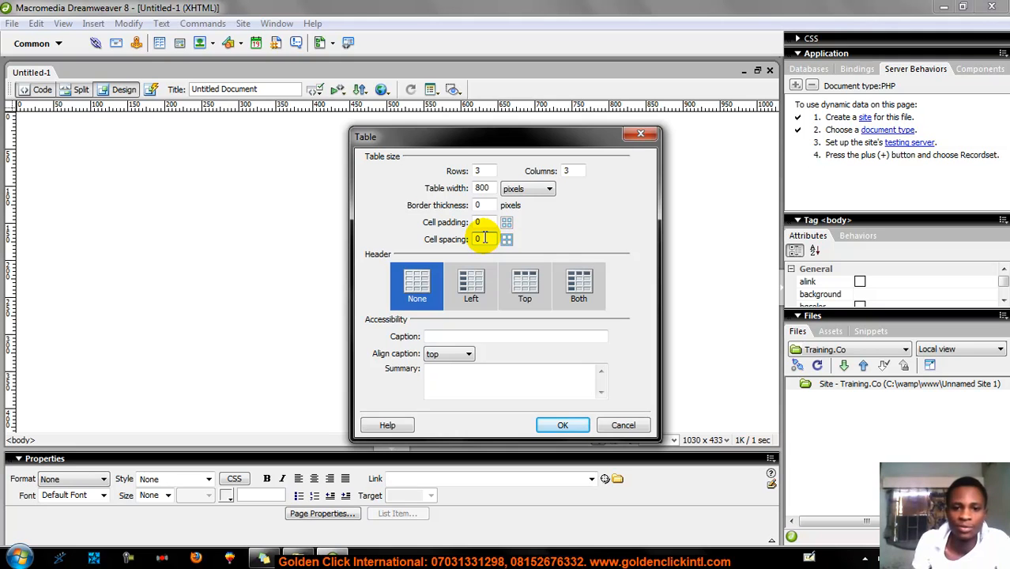
{"action": "double_click", "coordinate": [475, 238]}
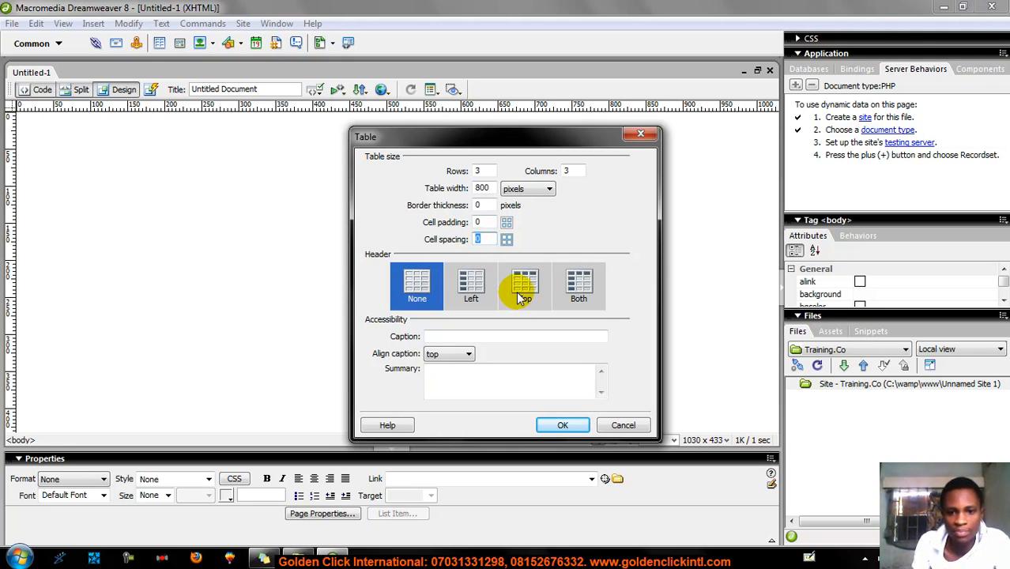
{"action": "left_click", "coordinate": [522, 294]}
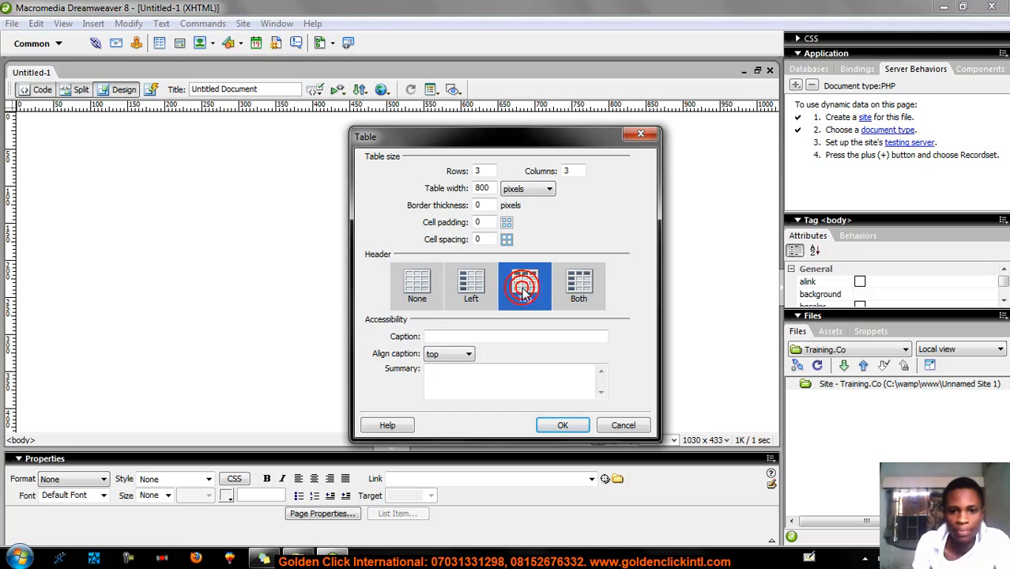
{"action": "left_click", "coordinate": [458, 335]}
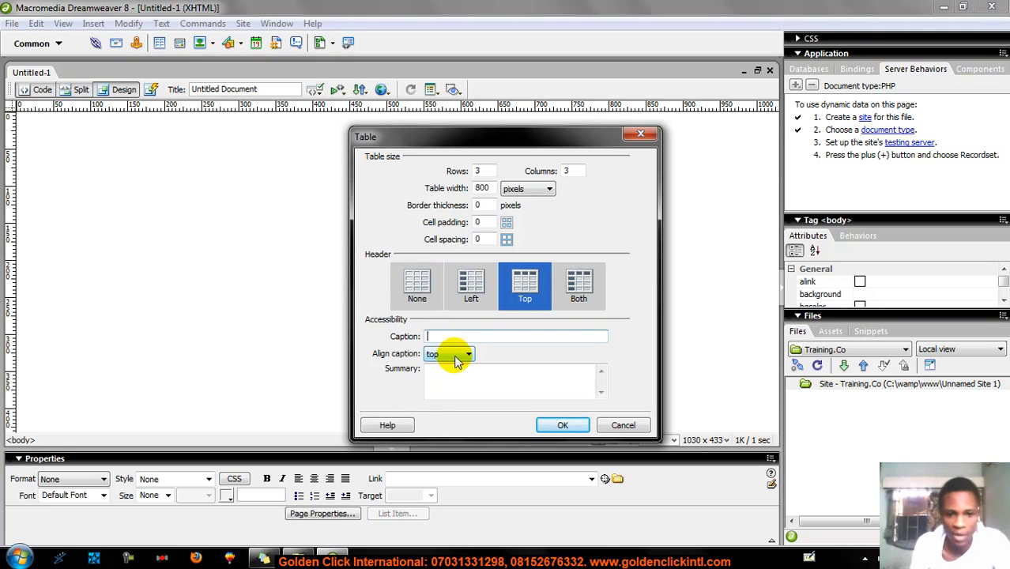
{"action": "left_click", "coordinate": [455, 357]}
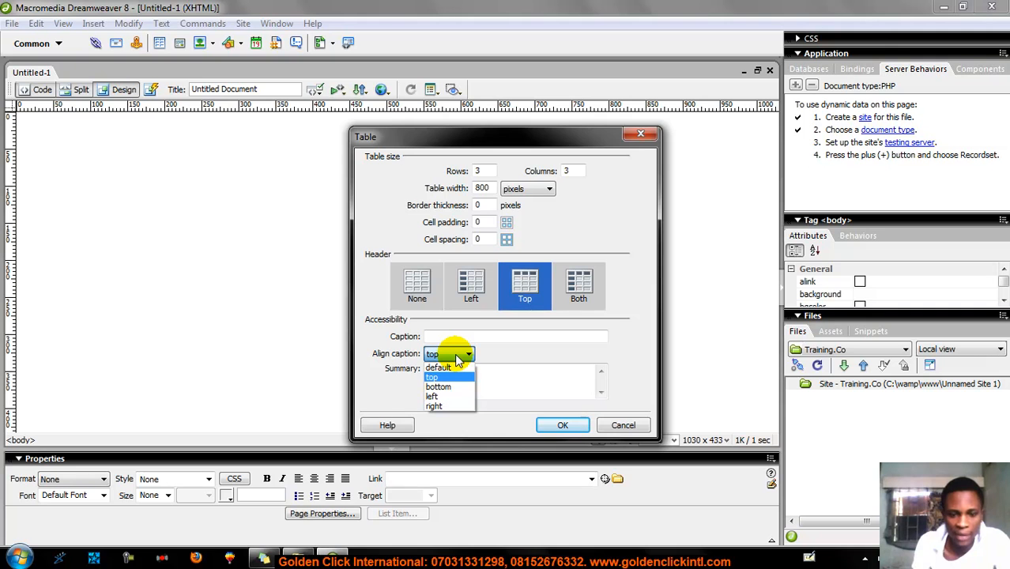
{"action": "left_click", "coordinate": [457, 359]}
{"action": "left_click", "coordinate": [456, 365]}
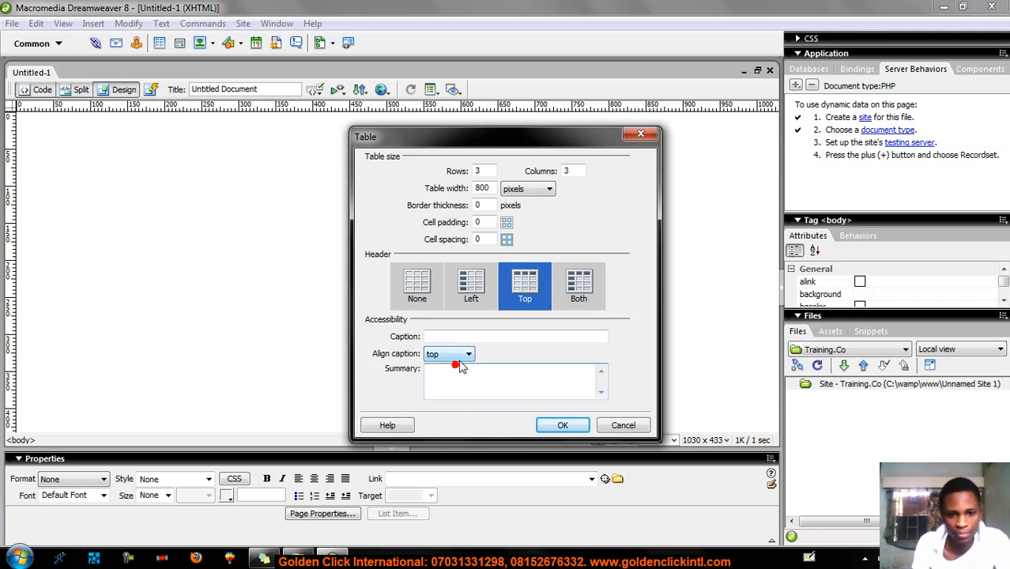
{"action": "left_click", "coordinate": [554, 424]}
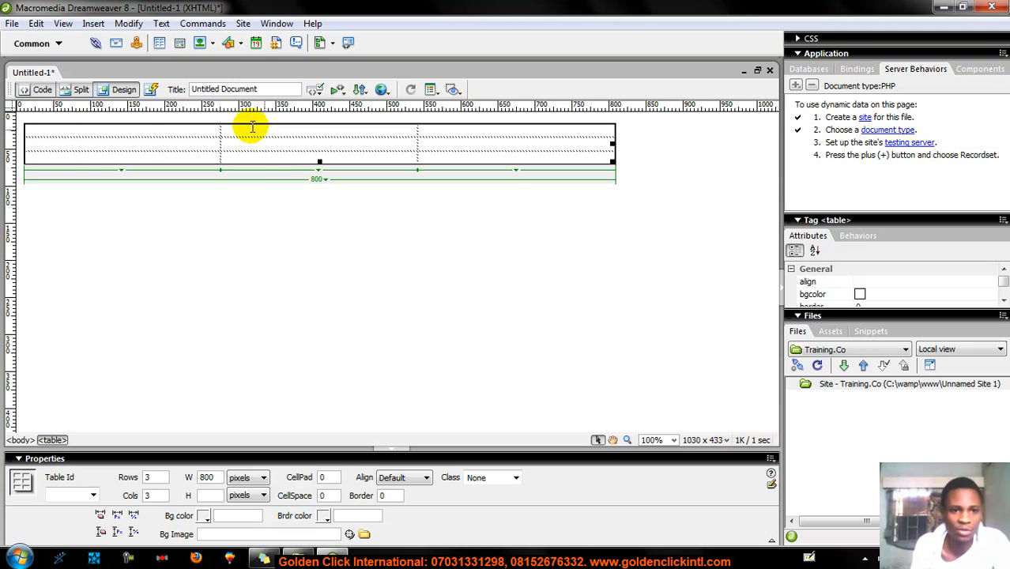
{"action": "left_click", "coordinate": [212, 131]}
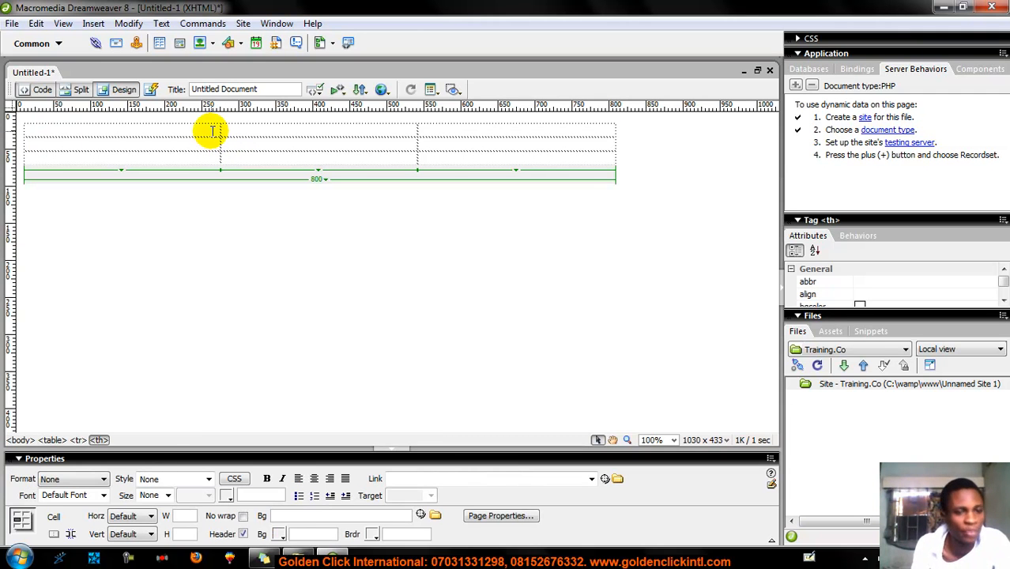
{"action": "left_click", "coordinate": [155, 128]}
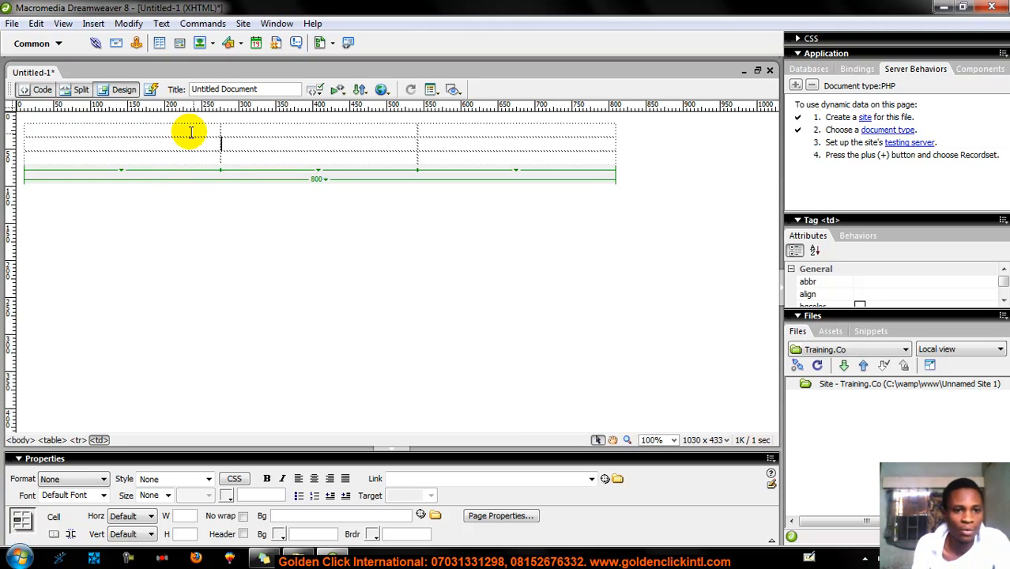
Align the whole three-by-three table to the center of the page
{"action": "left_click", "coordinate": [233, 182]}
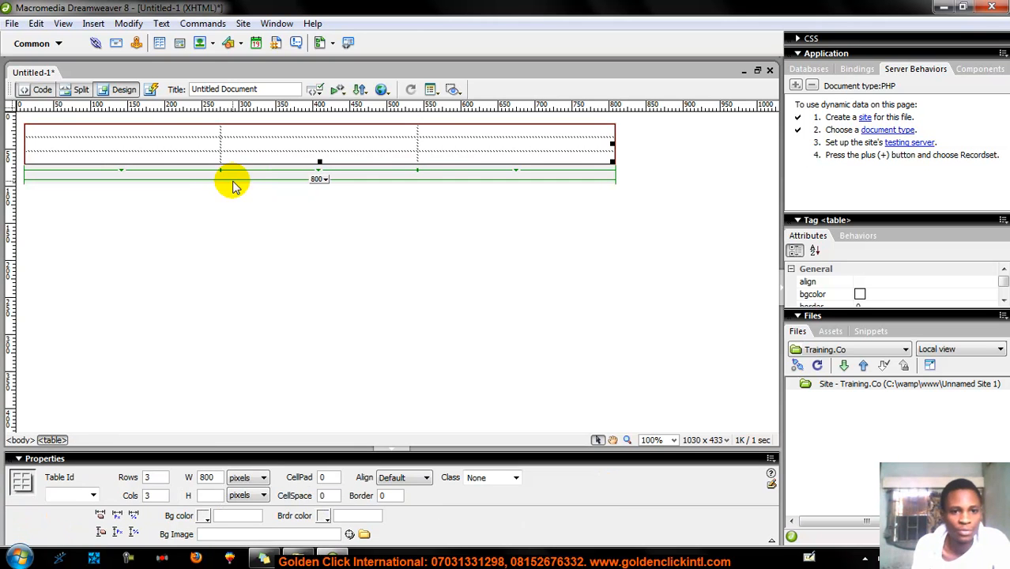
{"action": "left_click", "coordinate": [414, 479]}
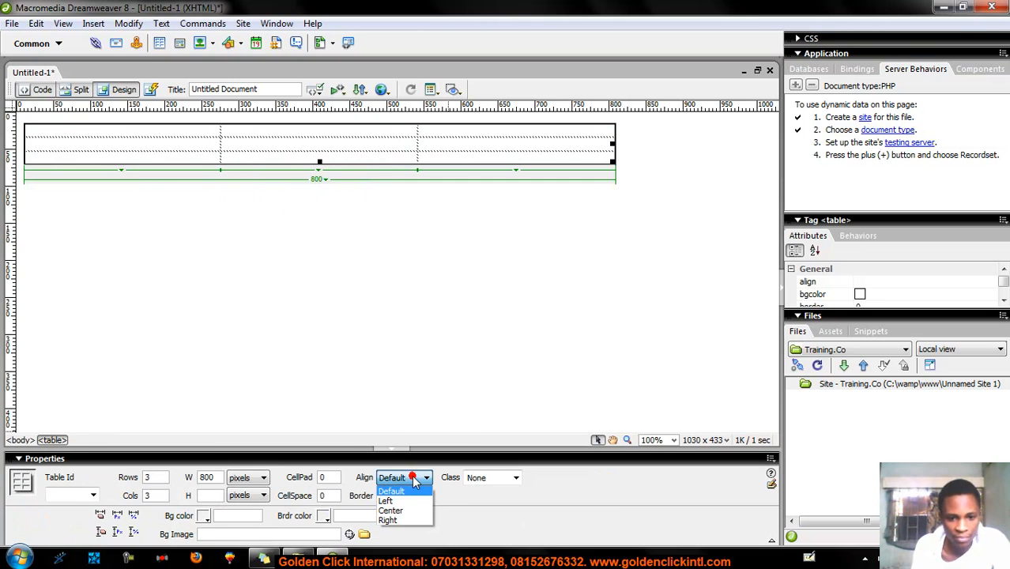
{"action": "left_click", "coordinate": [390, 511]}
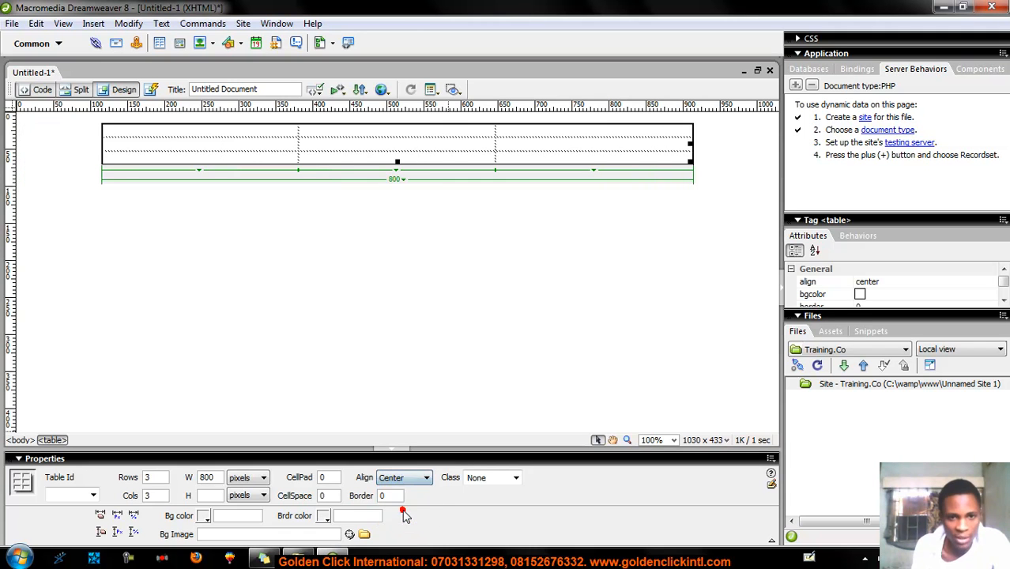
{"action": "left_click", "coordinate": [414, 302]}
{"action": "left_click", "coordinate": [429, 124]}
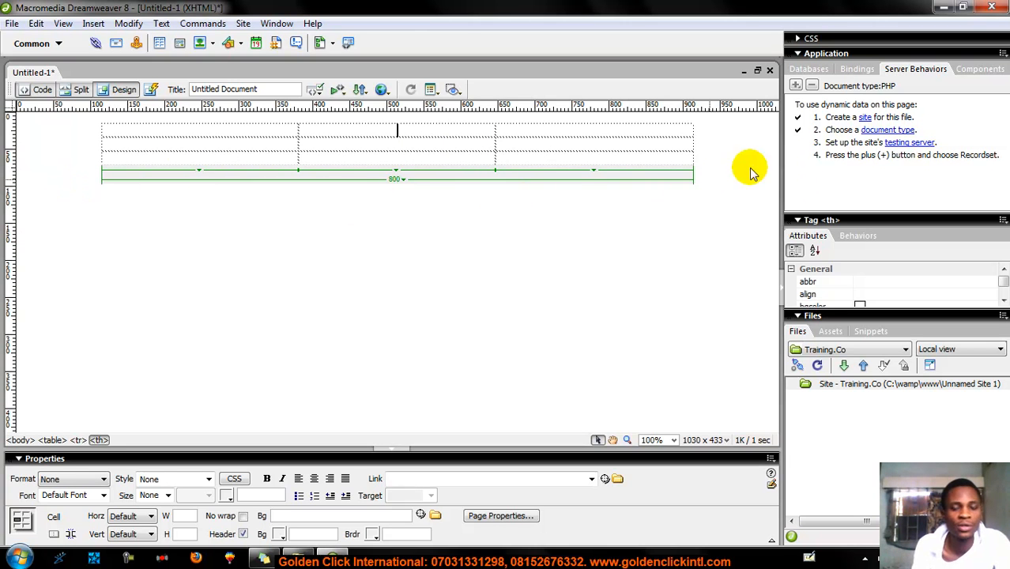
{"action": "left_click", "coordinate": [403, 209]}
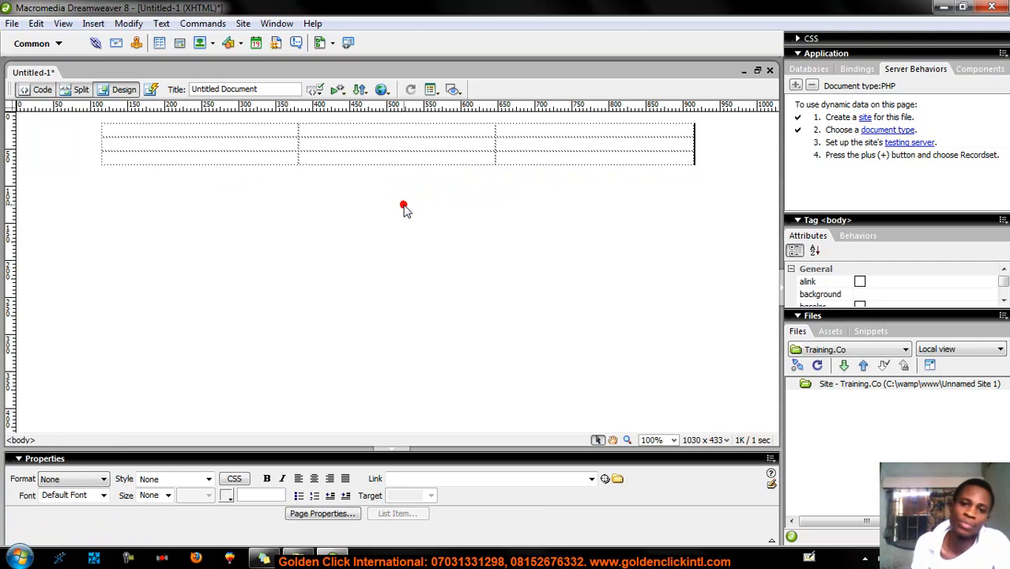
Merge the three cells of the table's top row into a single cell
{"action": "left_click", "coordinate": [343, 161]}
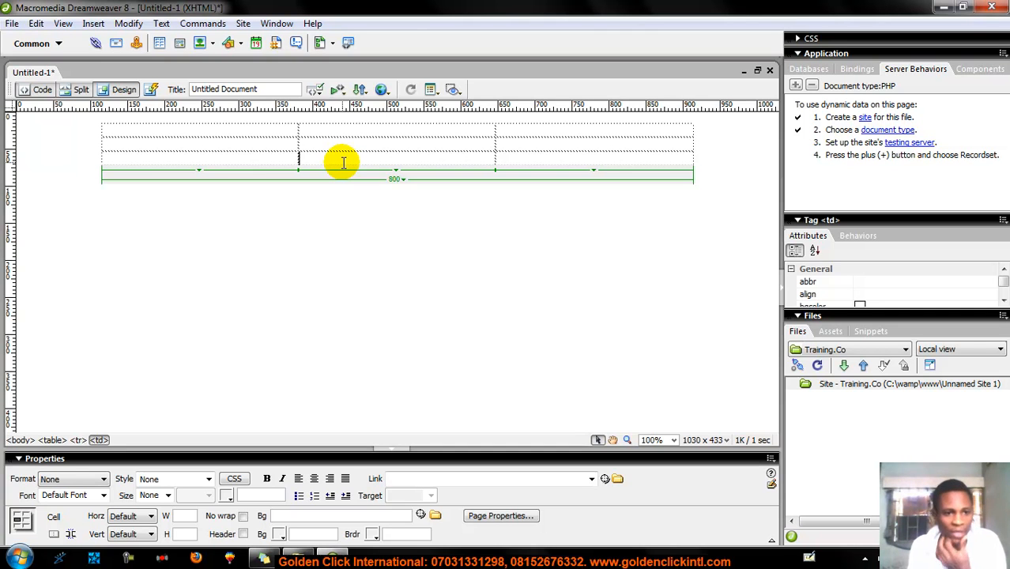
{"action": "left_click", "coordinate": [286, 129]}
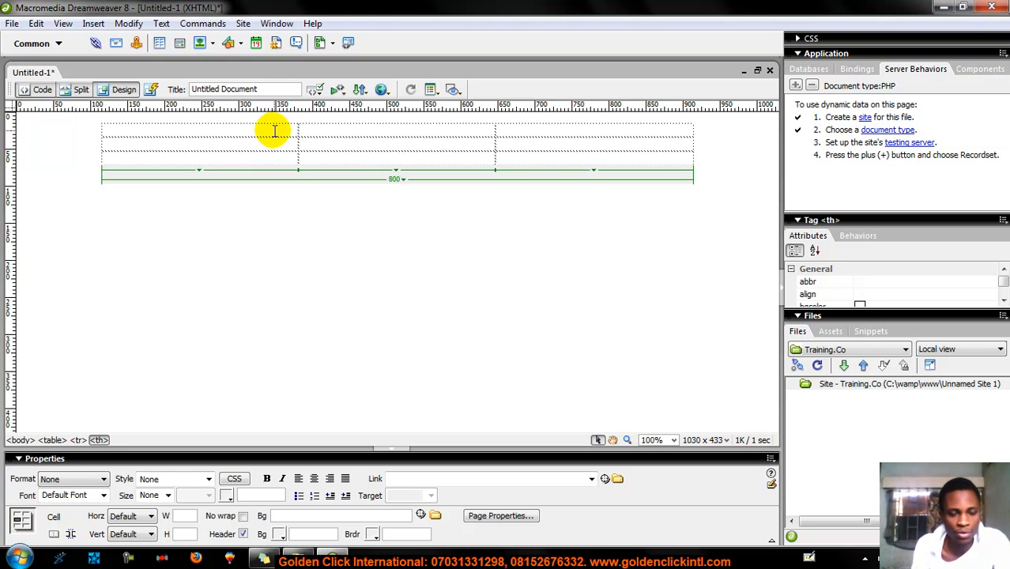
{"action": "left_click", "coordinate": [272, 129]}
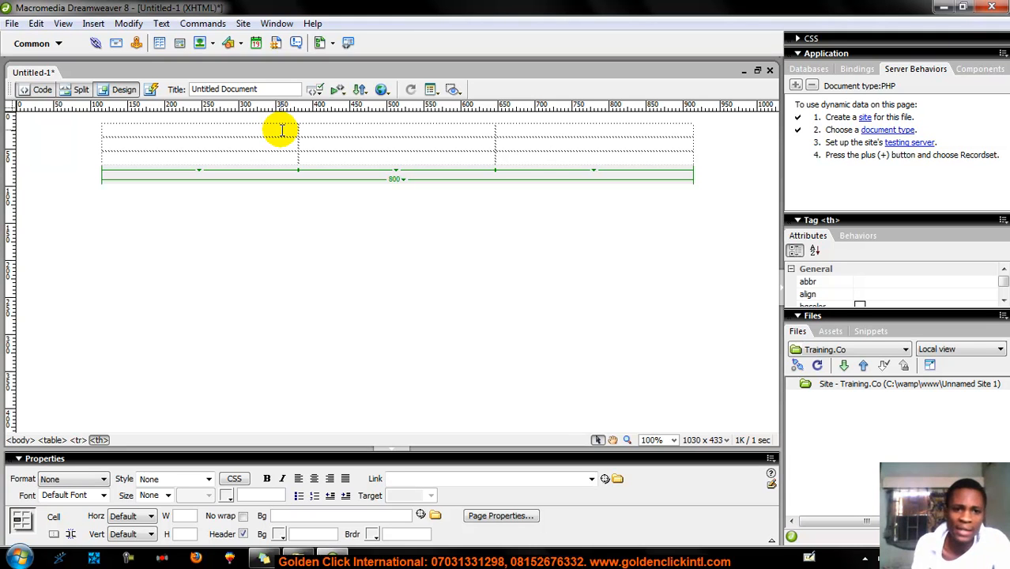
{"action": "left_click", "coordinate": [282, 130]}
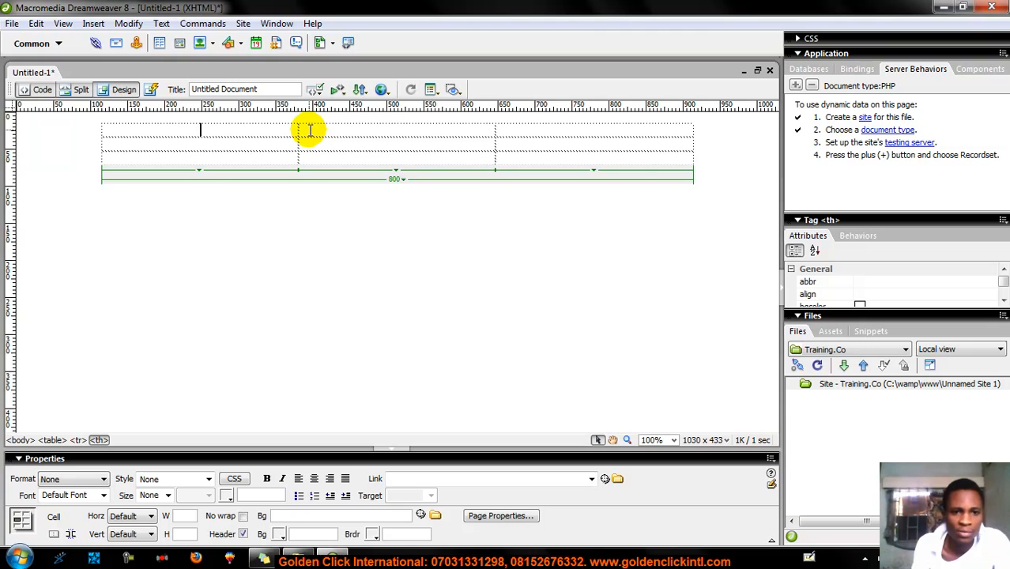
{"action": "left_click_drag", "start_coordinate": [310, 130], "coordinate": [518, 132]}
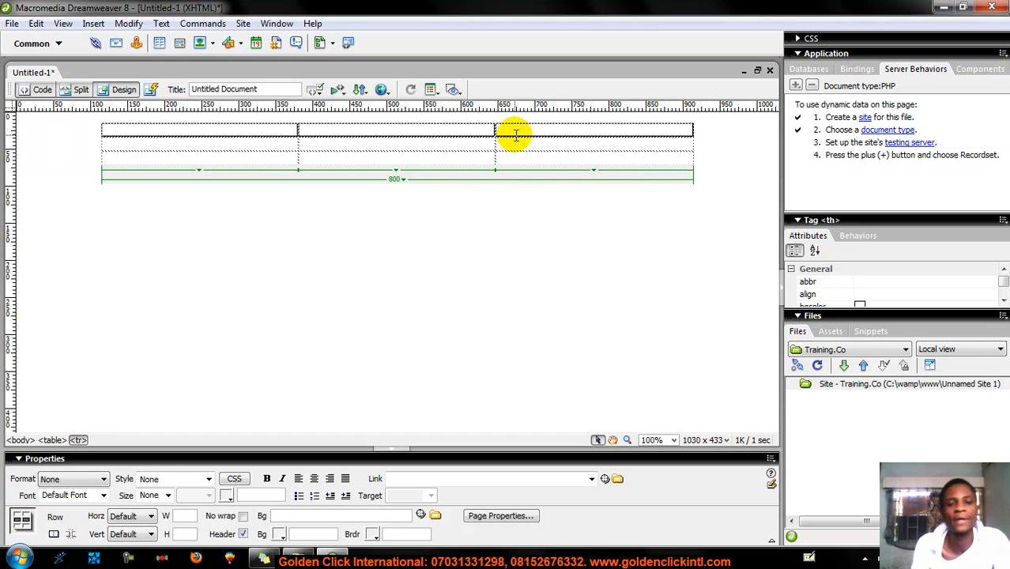
{"action": "left_click", "coordinate": [515, 134]}
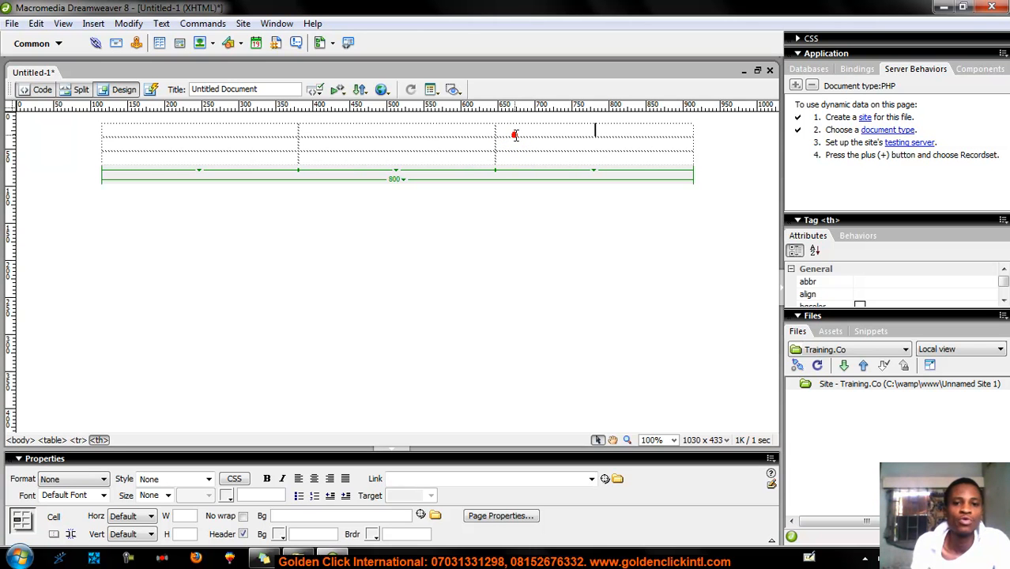
{"action": "left_click_drag", "start_coordinate": [592, 134], "coordinate": [267, 141]}
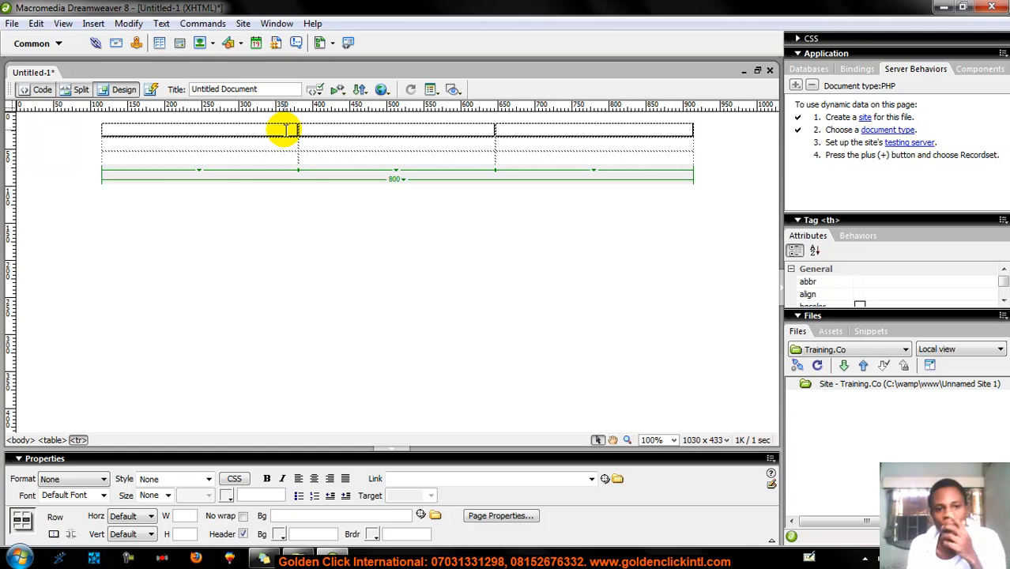
{"action": "left_click", "coordinate": [287, 130]}
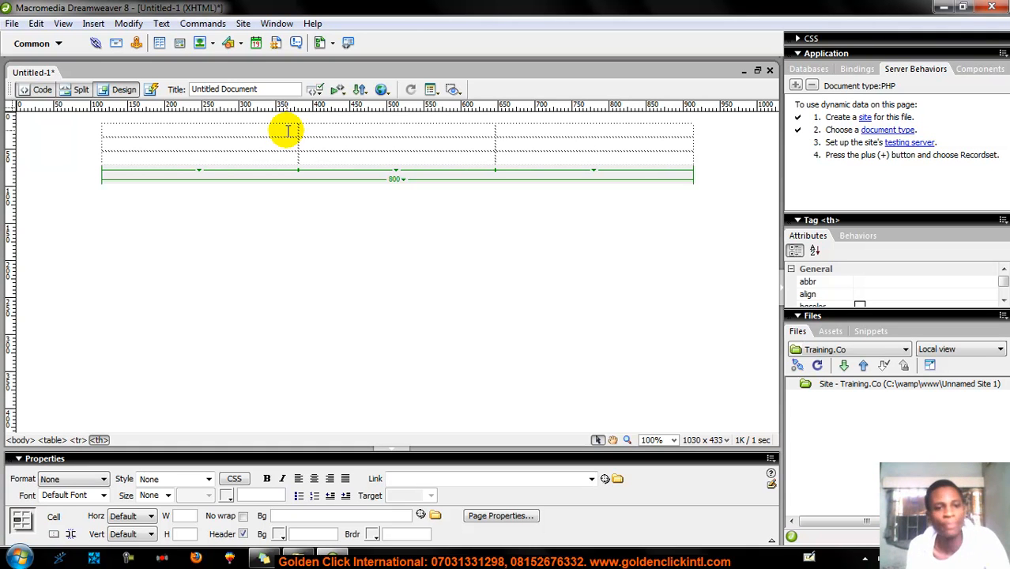
{"action": "left_click_drag", "start_coordinate": [285, 130], "coordinate": [505, 131]}
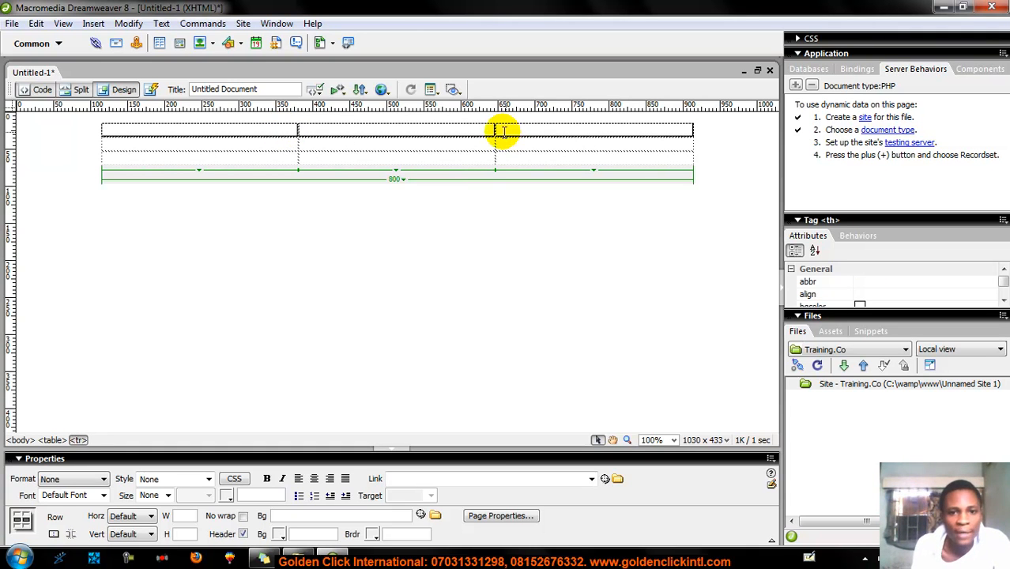
{"action": "left_click", "coordinate": [247, 134]}
{"action": "left_click_drag", "start_coordinate": [229, 128], "coordinate": [510, 132]}
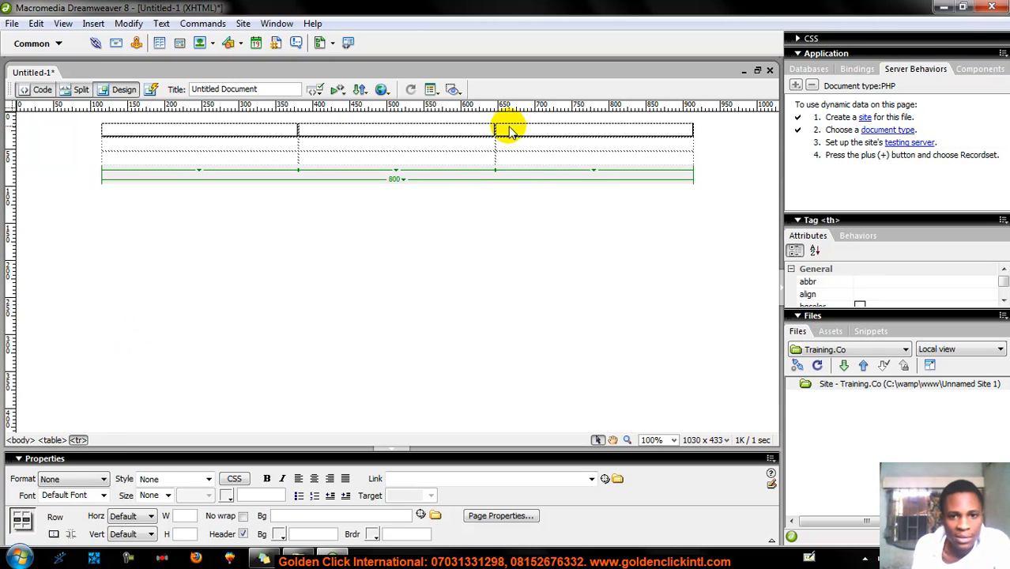
{"action": "left_click", "coordinate": [53, 535]}
Insert an image placeholder 800 pixels wide and 150 pixels high in the merged top row
{"action": "left_click", "coordinate": [390, 131]}
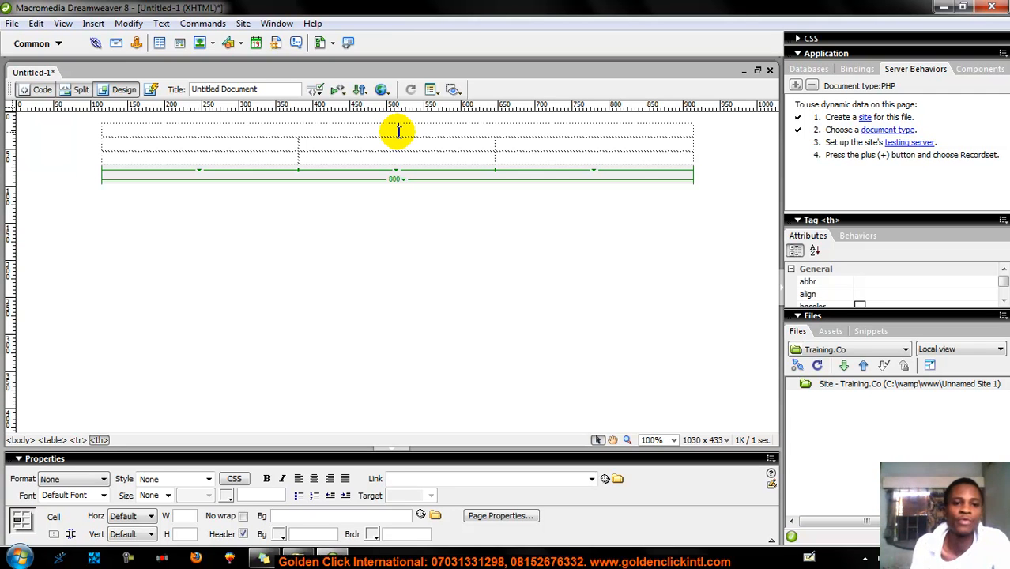
{"action": "left_click", "coordinate": [214, 45]}
{"action": "left_click", "coordinate": [230, 77]}
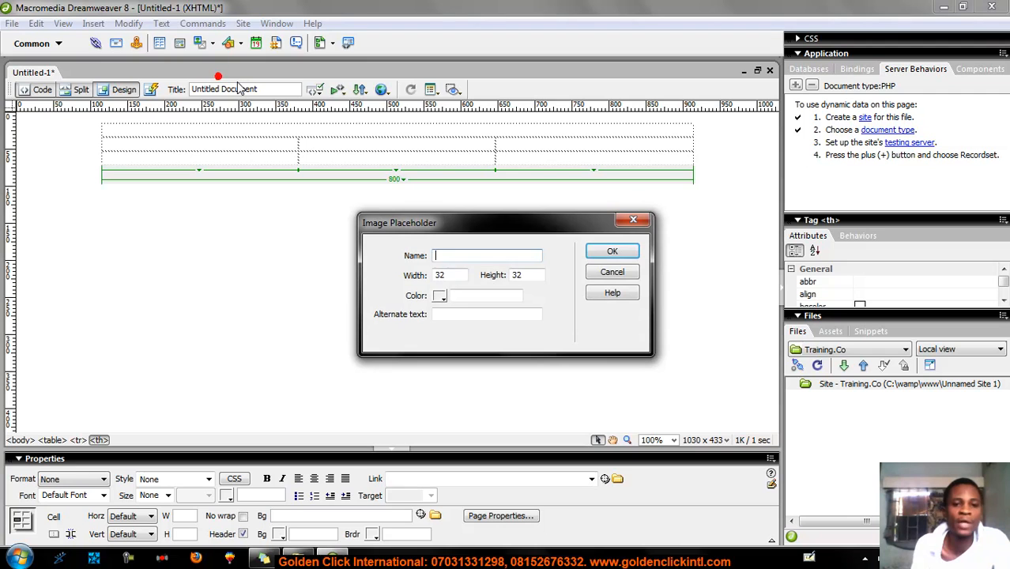
{"action": "double_click", "coordinate": [444, 274]}
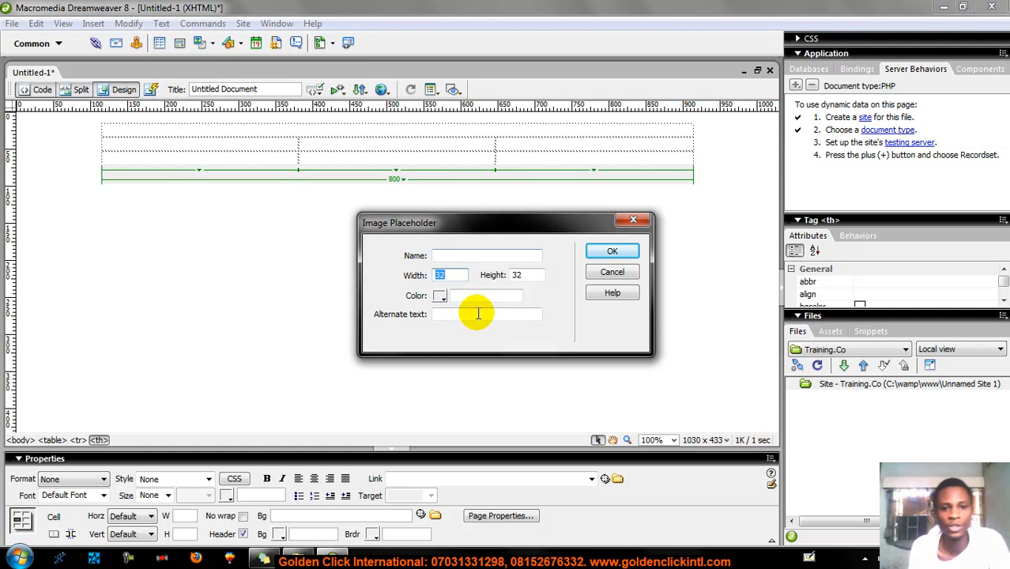
{"action": "type", "text": "800"}
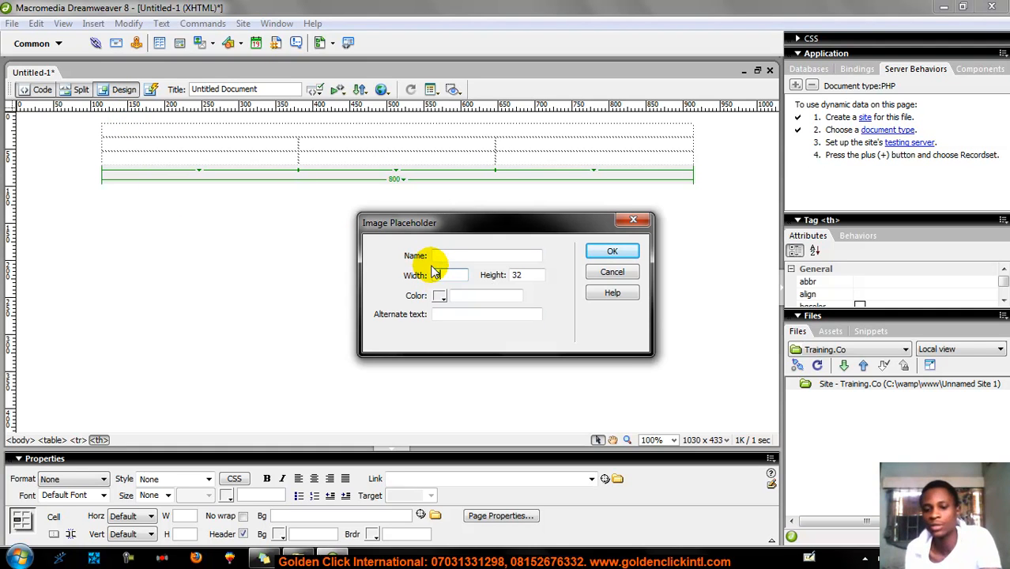
{"action": "left_click_drag", "start_coordinate": [524, 277], "coordinate": [495, 277]}
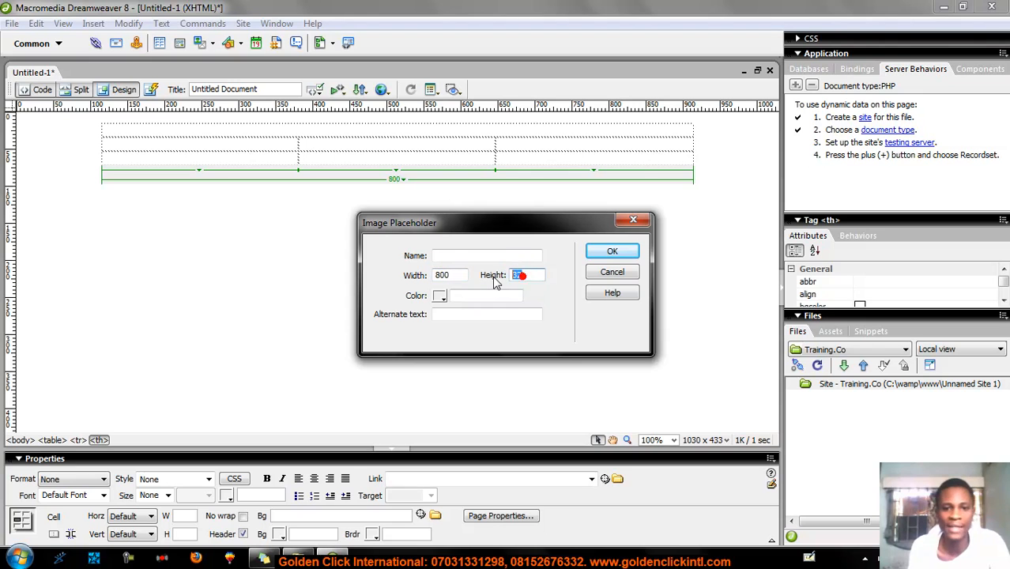
{"action": "type", "text": "150"}
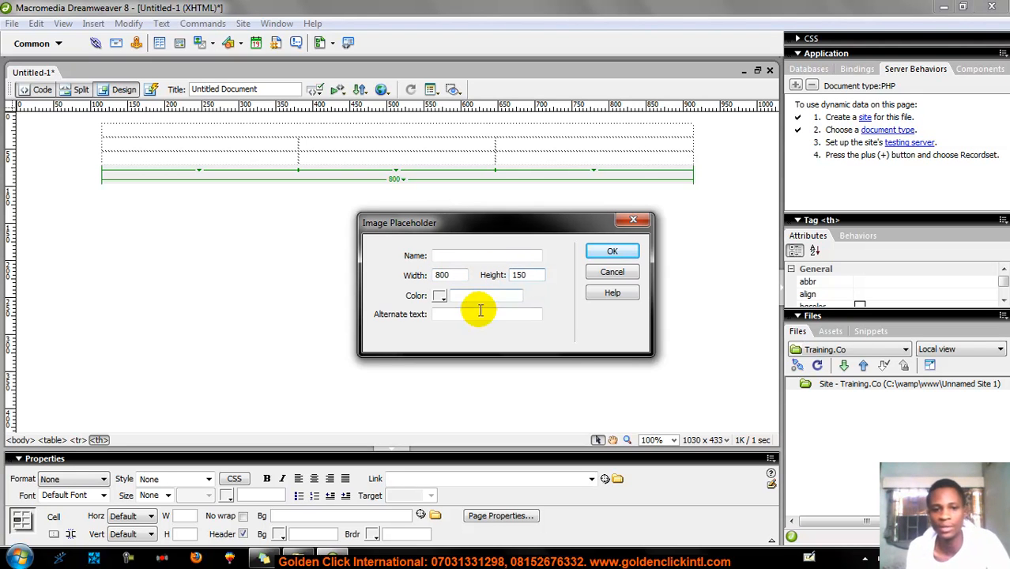
{"action": "left_click", "coordinate": [612, 253]}
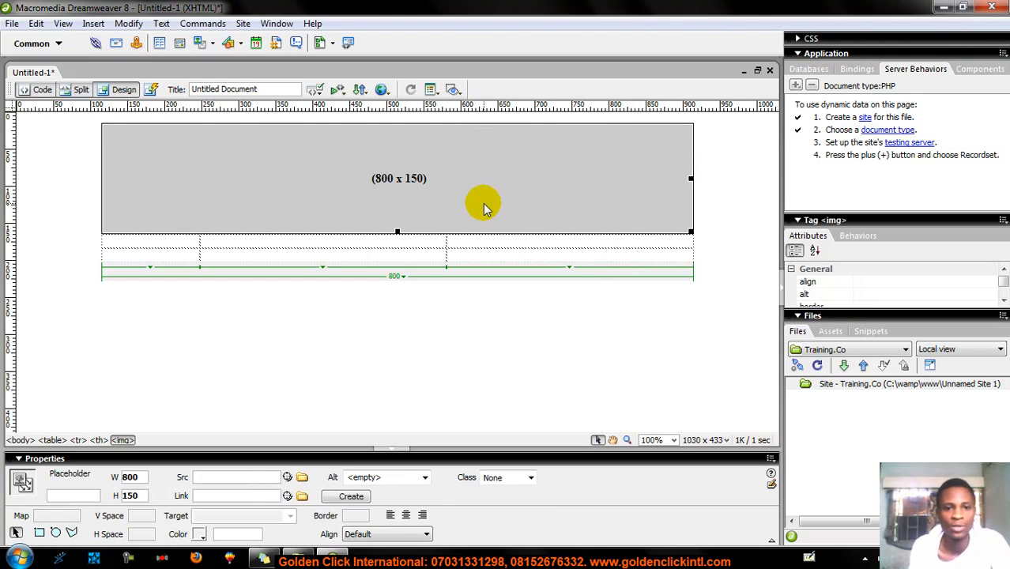
{"action": "left_click", "coordinate": [423, 243]}
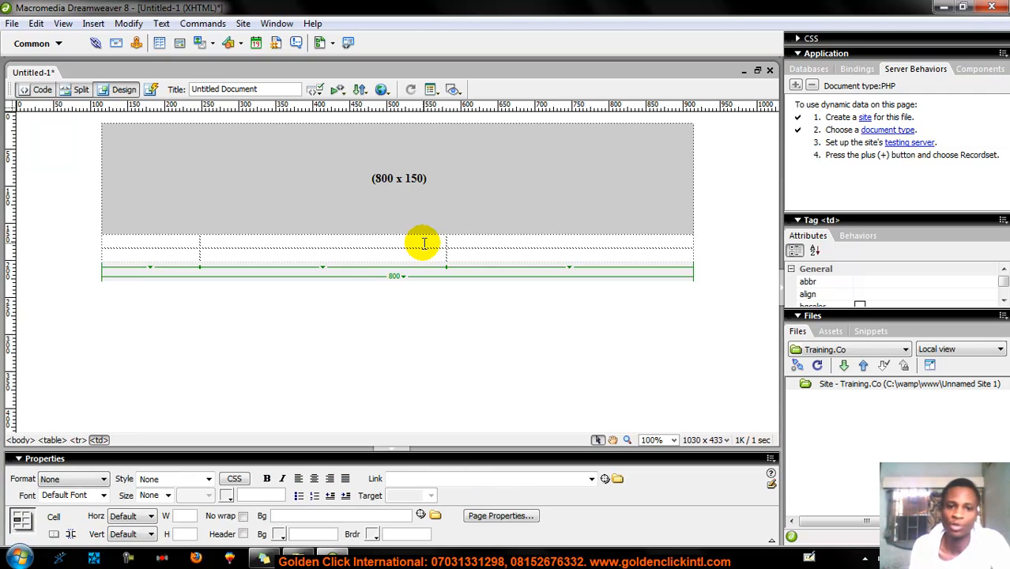
{"action": "left_click", "coordinate": [429, 214]}
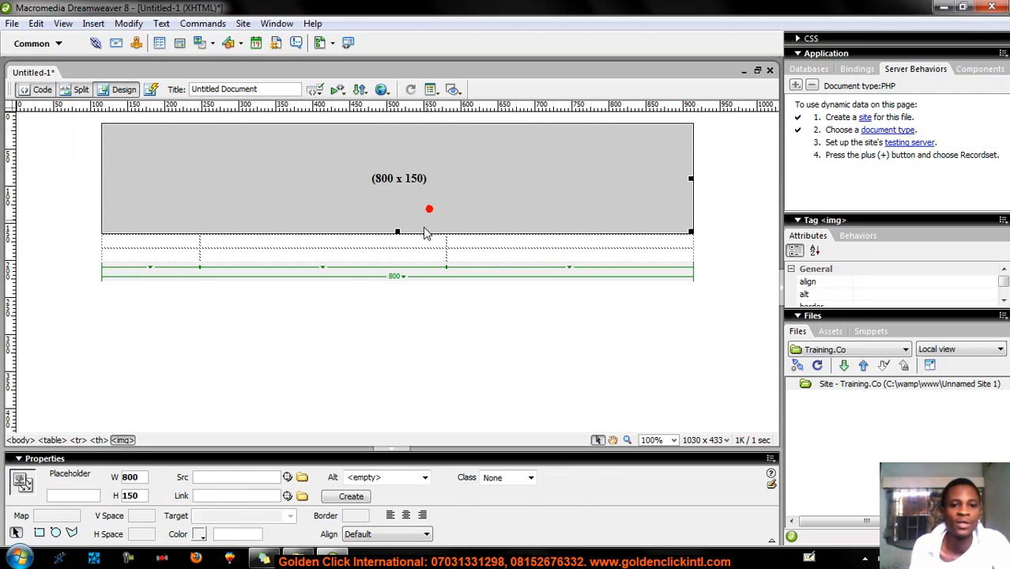
{"action": "left_click", "coordinate": [417, 240]}
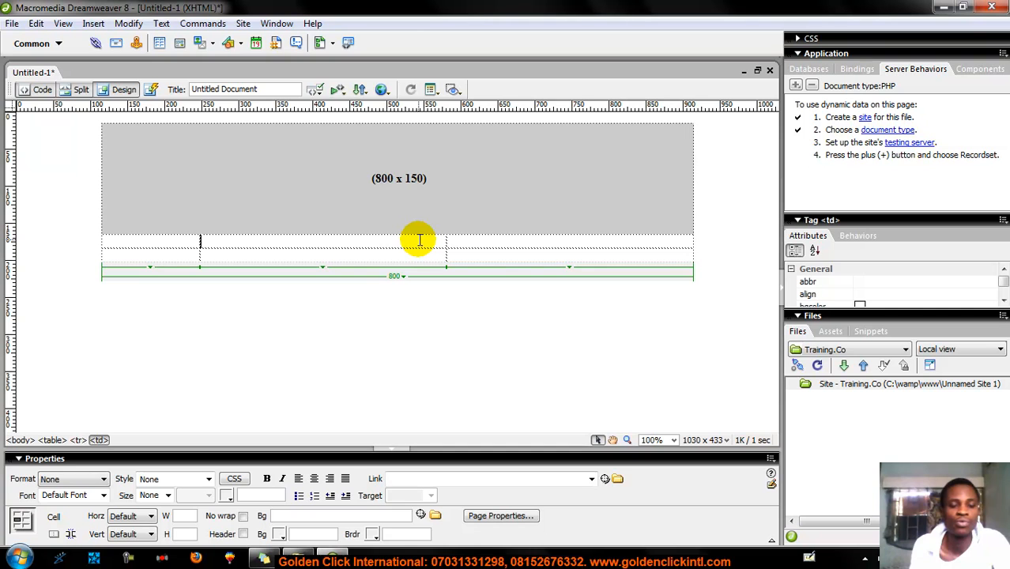
{"action": "left_click", "coordinate": [419, 195]}
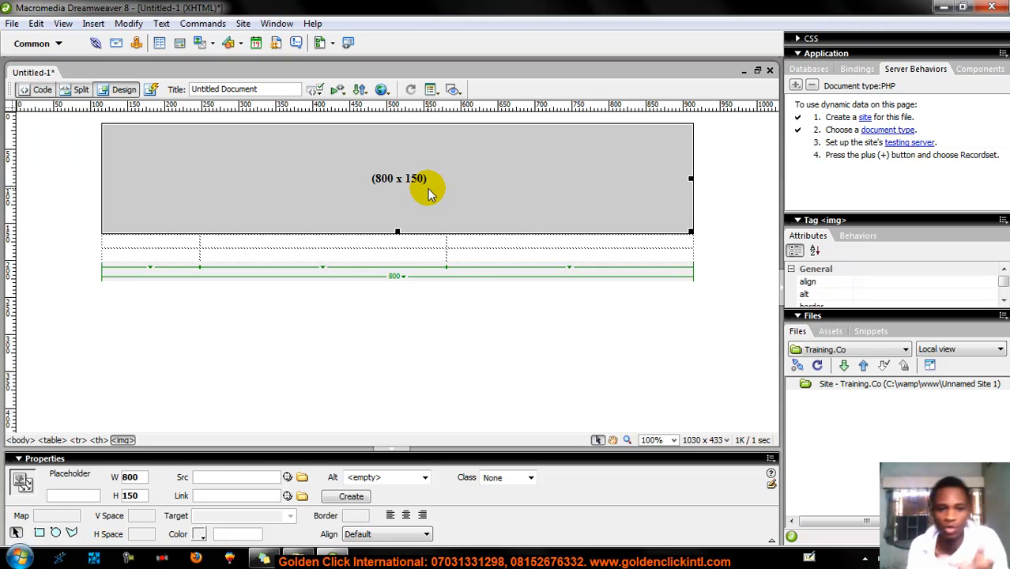
{"action": "left_click", "coordinate": [423, 238]}
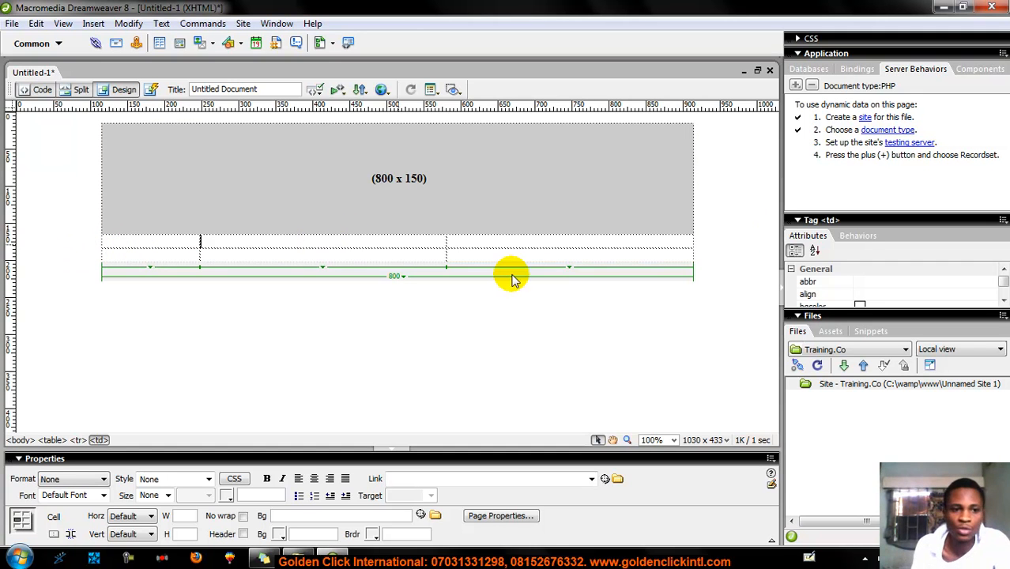
{"action": "left_click", "coordinate": [623, 257]}
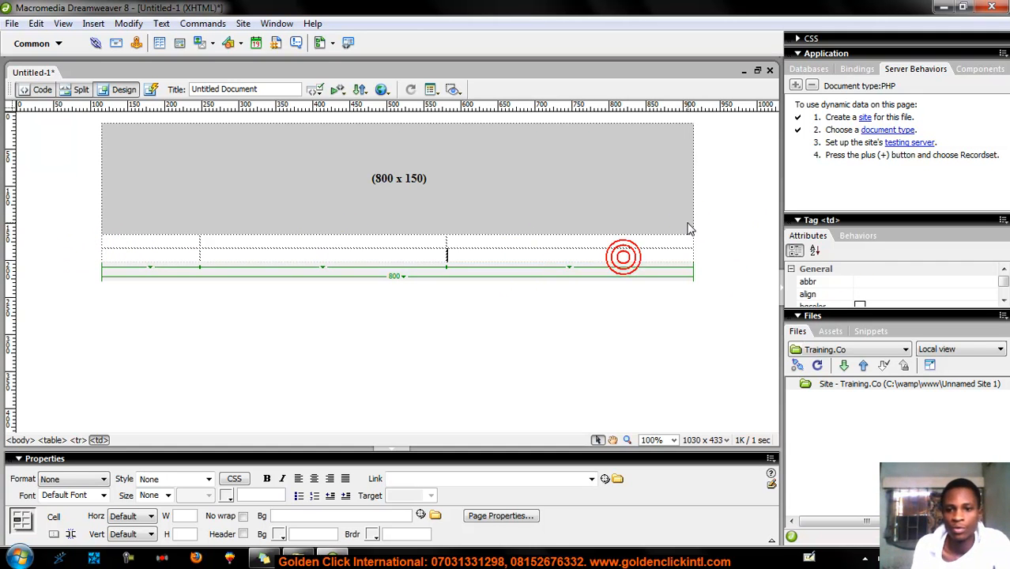
Try widening the centered layout table to 1051 pixels, and undo the widening to restore its 800-pixel width
{"action": "left_click_drag", "start_coordinate": [694, 223], "coordinate": [769, 222]}
{"action": "left_click_drag", "start_coordinate": [726, 194], "coordinate": [769, 193]}
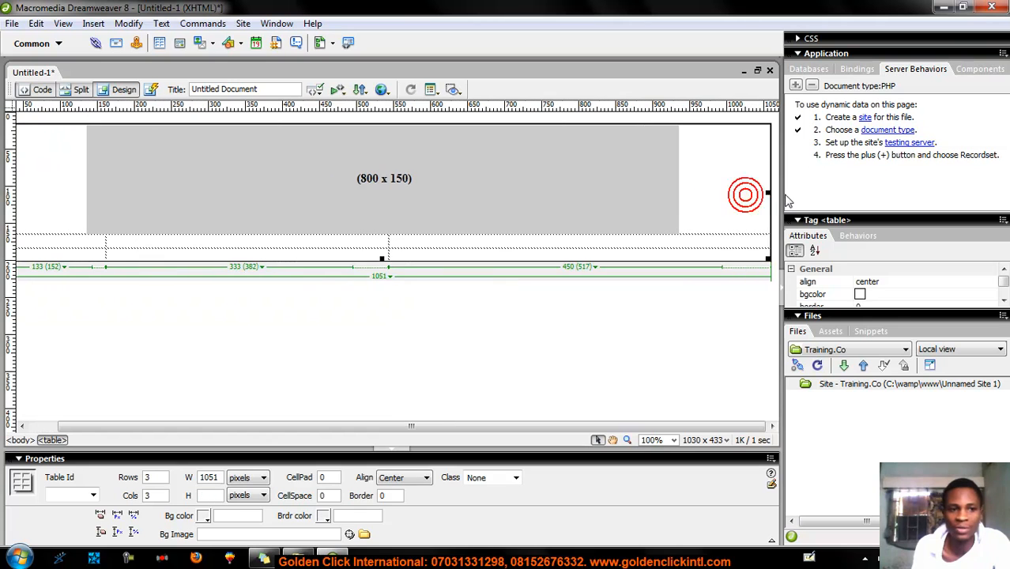
{"action": "left_click", "coordinate": [282, 426]}
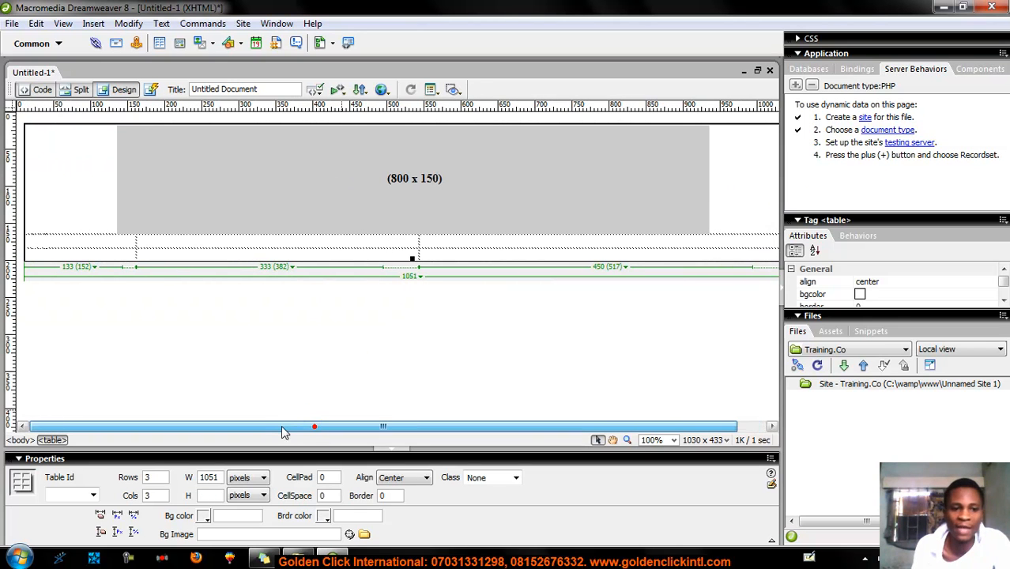
{"action": "mouse_move", "coordinate": [305, 420]}
{"action": "left_mouse_down"}
{"action": "mouse_move", "coordinate": [317, 424]}
{"action": "mouse_move", "coordinate": [259, 425]}
{"action": "mouse_move", "coordinate": [353, 423]}
{"action": "mouse_move", "coordinate": [292, 427]}
{"action": "left_mouse_up"}
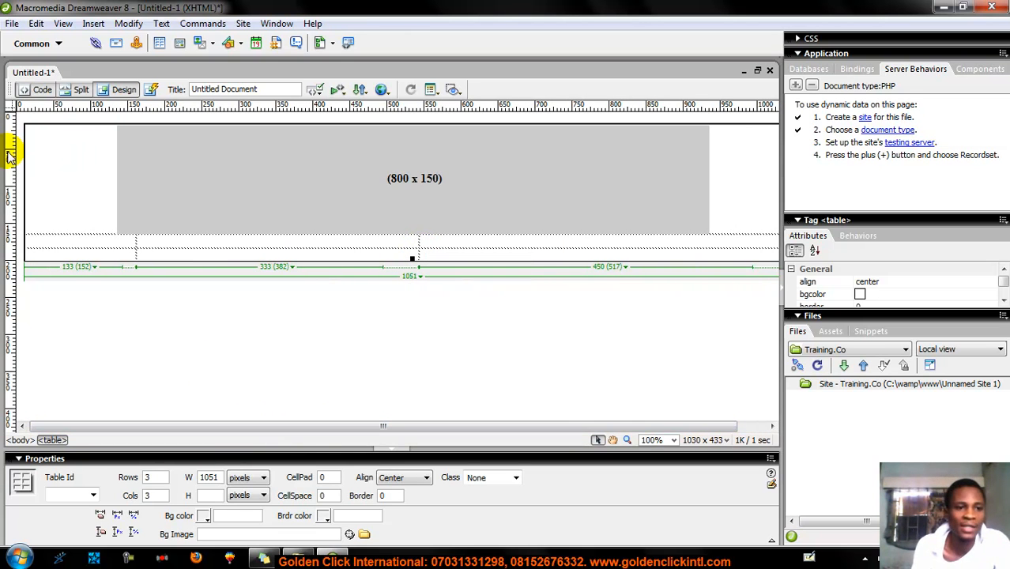
{"action": "left_click", "coordinate": [268, 372]}
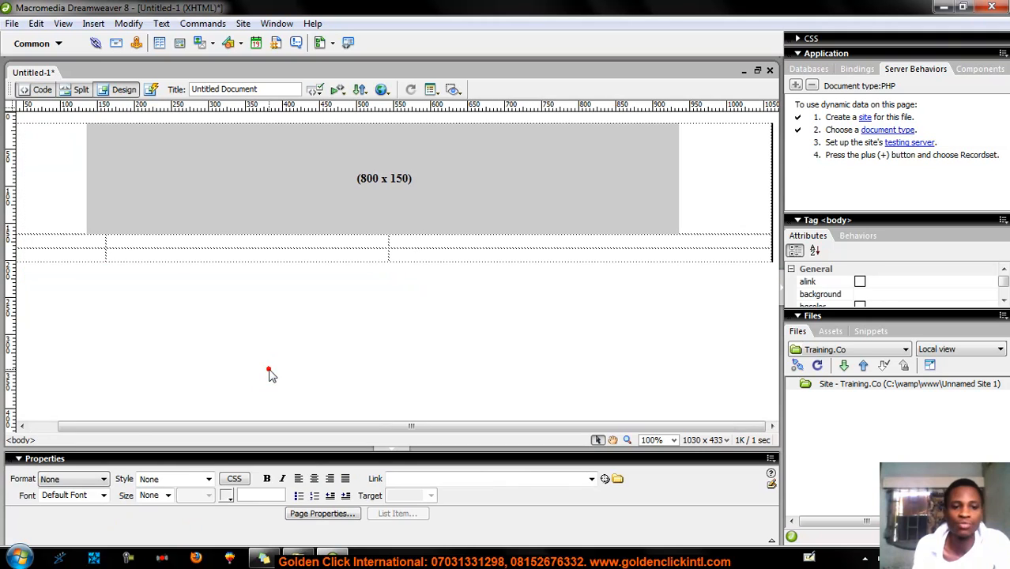
{"action": "left_click_drag", "start_coordinate": [62, 426], "coordinate": [33, 426]}
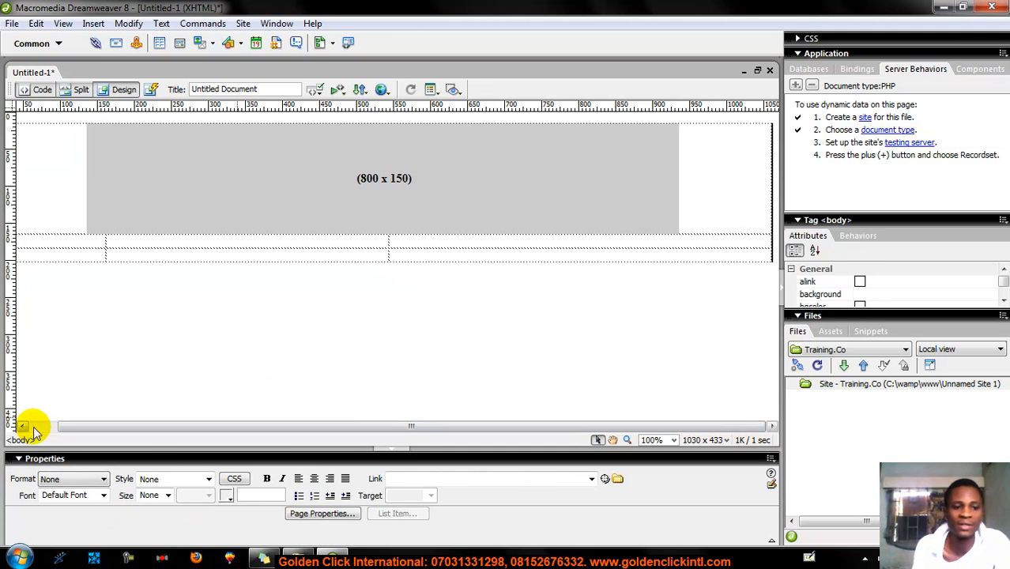
{"action": "left_click", "coordinate": [246, 228]}
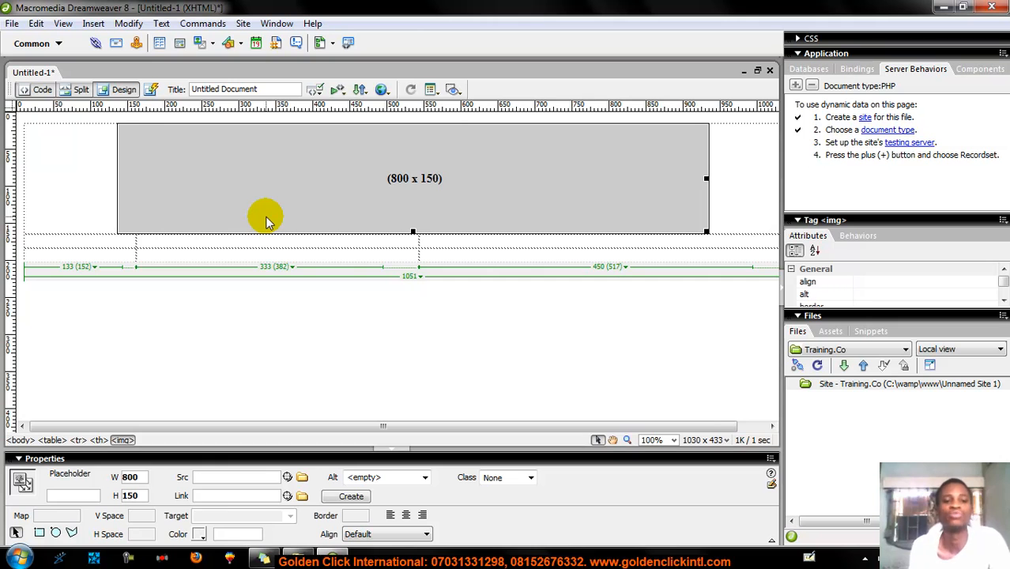
{"action": "left_click_drag", "start_coordinate": [266, 218], "coordinate": [275, 264]}
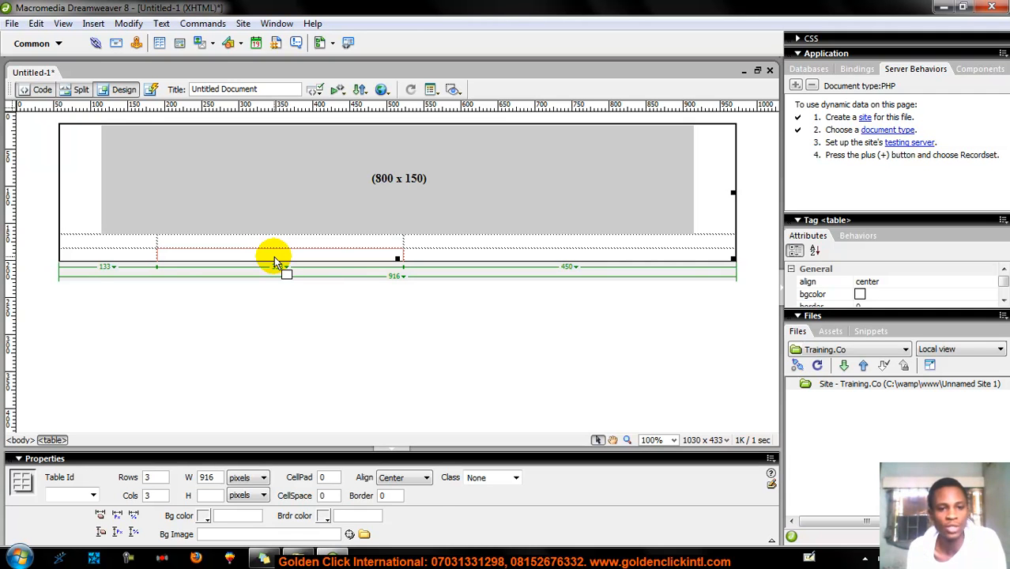
{"action": "left_click", "coordinate": [317, 241]}
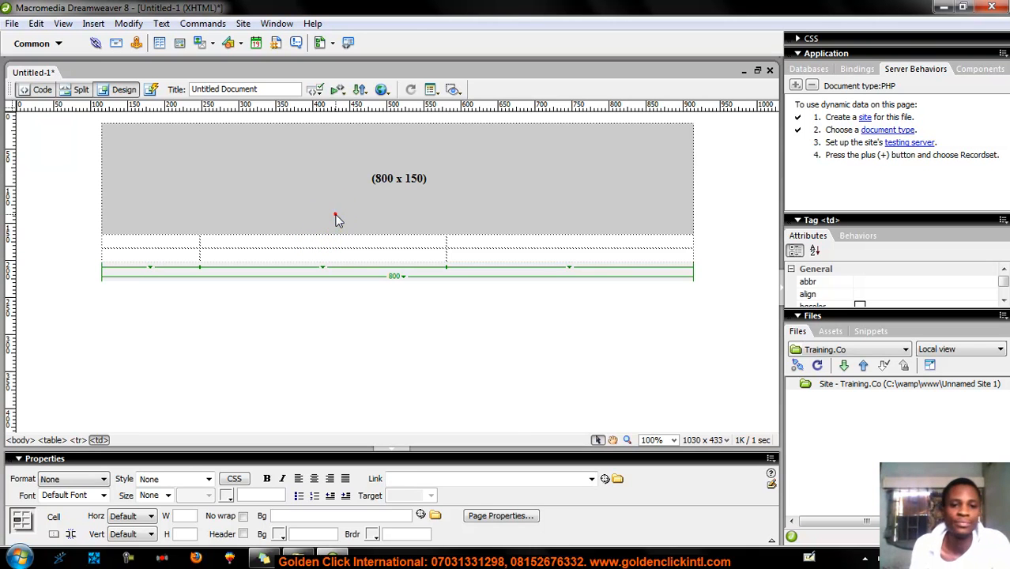
{"action": "left_click", "coordinate": [334, 217]}
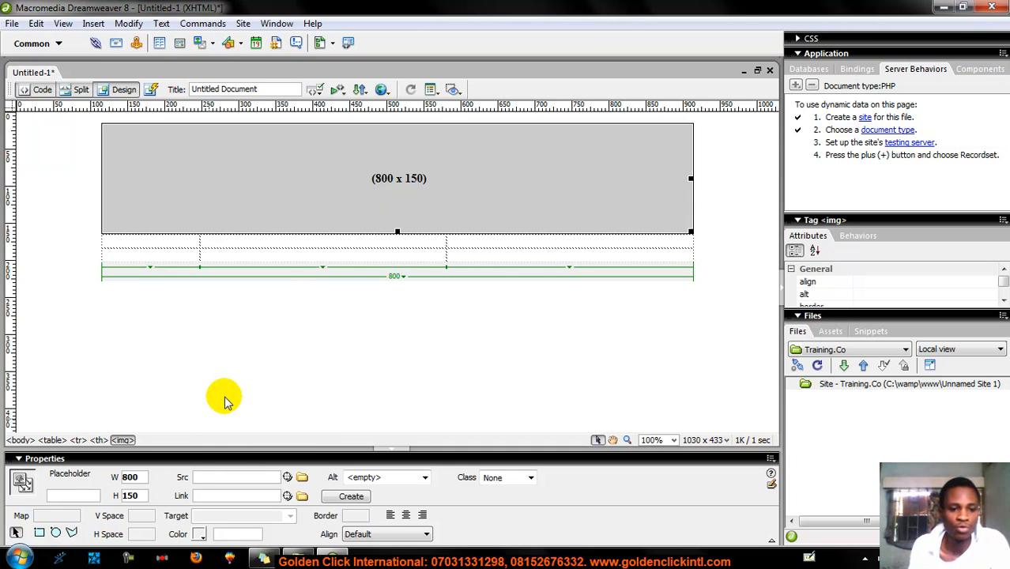
{"action": "left_click", "coordinate": [304, 254]}
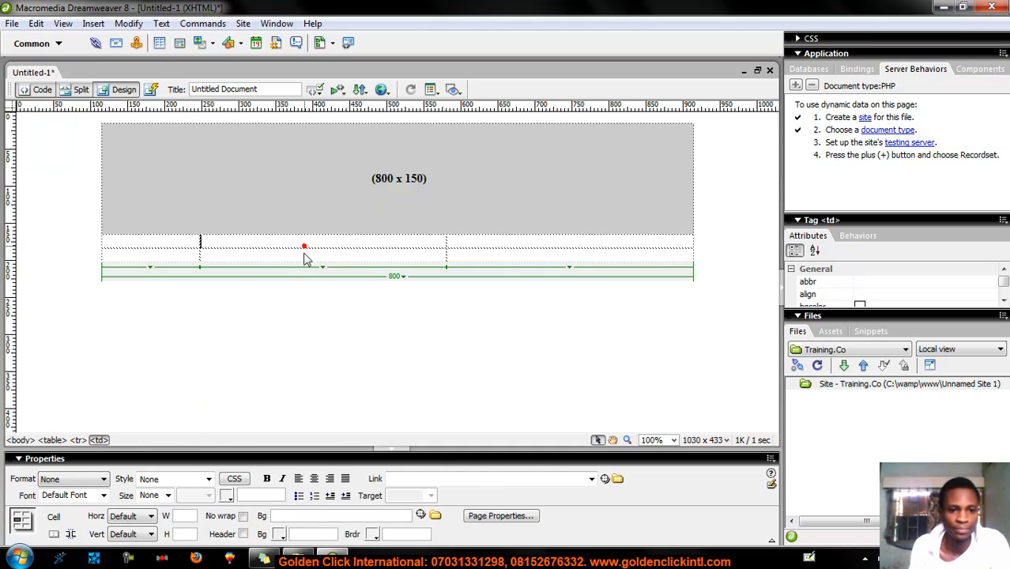
Switch to CorelDRAW 9 and start a new blank graphic from the welcome screen
{"action": "left_click", "coordinate": [231, 558]}
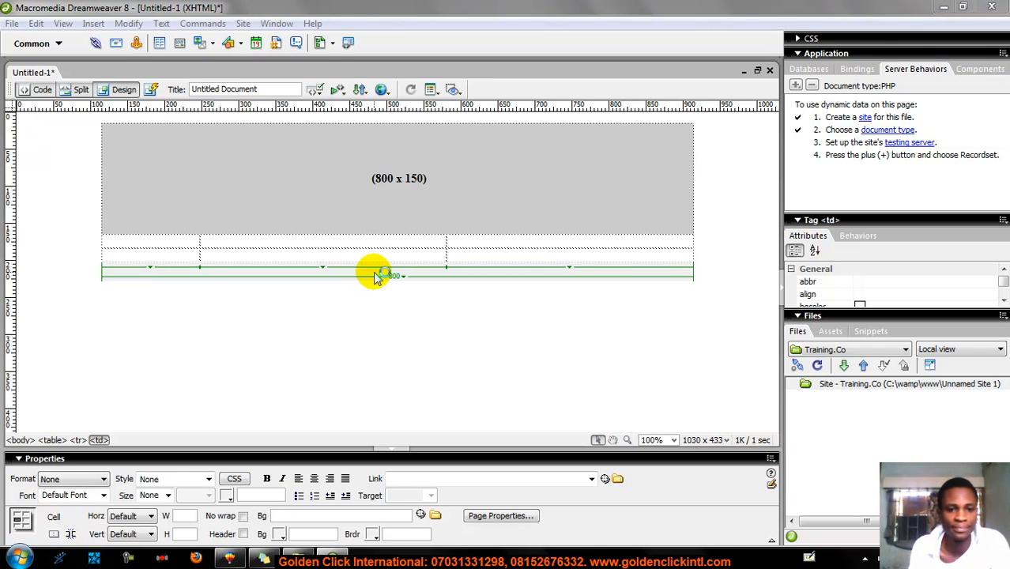
{"action": "left_click", "coordinate": [236, 556]}
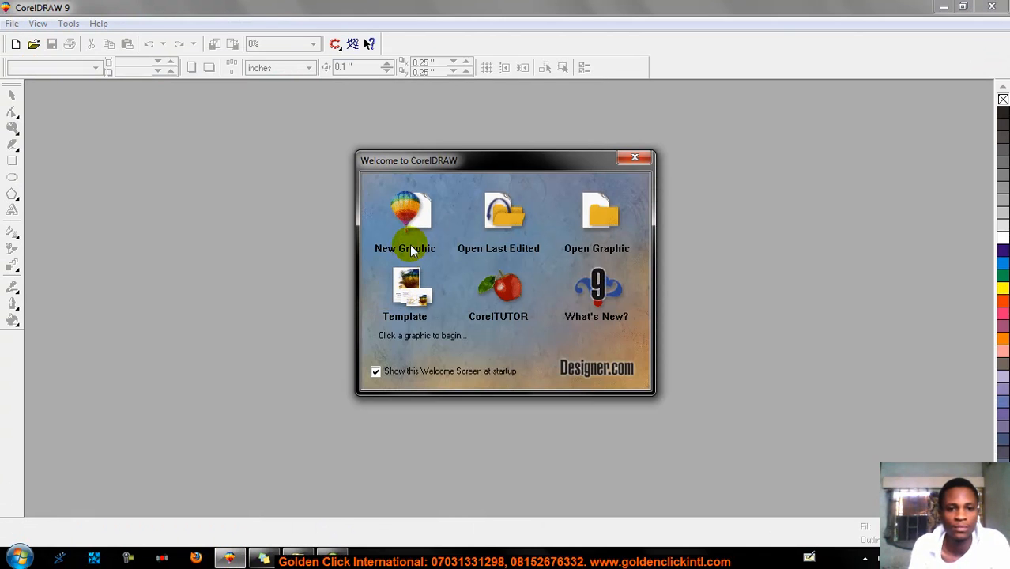
{"action": "left_click", "coordinate": [419, 220]}
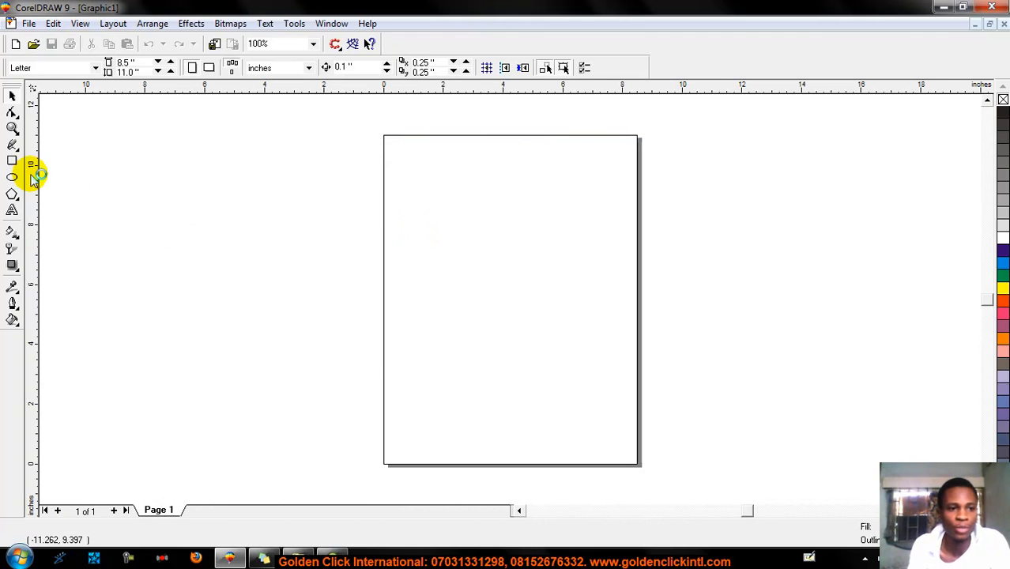
Draw a rectangle about 8.34 by 1.81 inches across the upper part of the page and shift it inside the page's left edge
{"action": "left_click", "coordinate": [12, 160]}
{"action": "left_click_drag", "start_coordinate": [381, 192], "coordinate": [630, 247]}
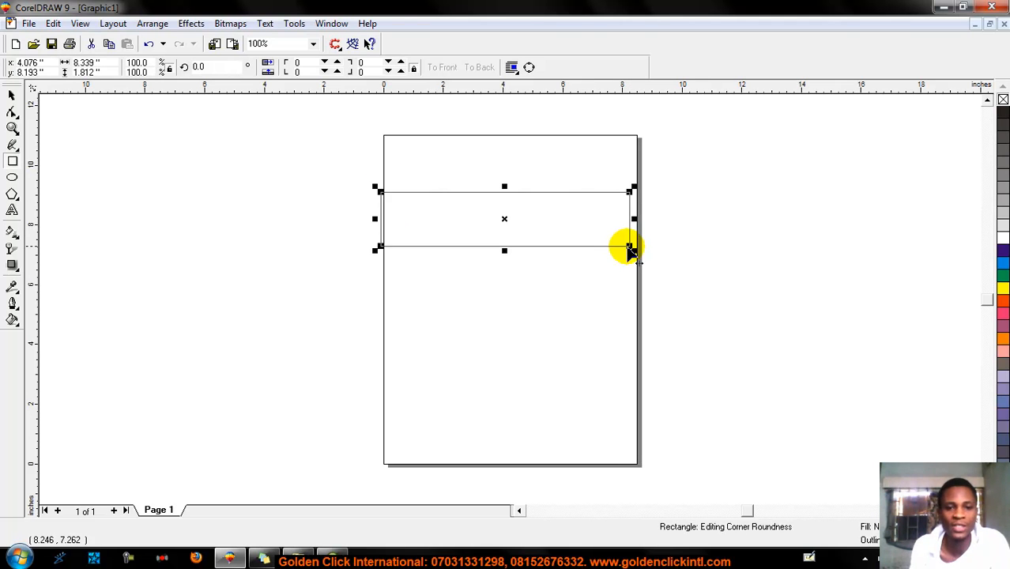
{"action": "left_click", "coordinate": [12, 95]}
{"action": "left_click_drag", "start_coordinate": [443, 224], "coordinate": [452, 226]}
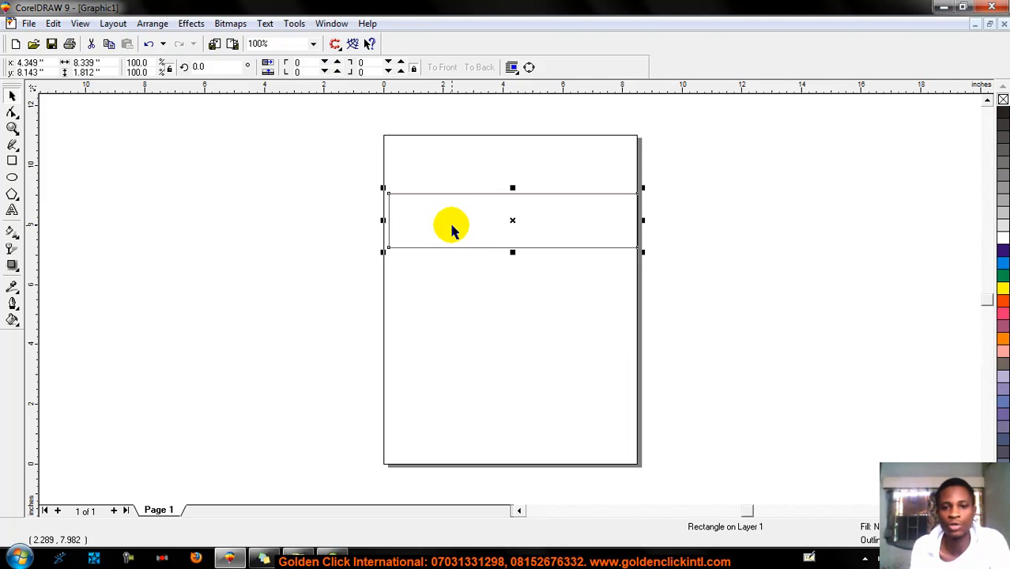
{"action": "left_click", "coordinate": [447, 176]}
{"action": "left_click", "coordinate": [448, 220]}
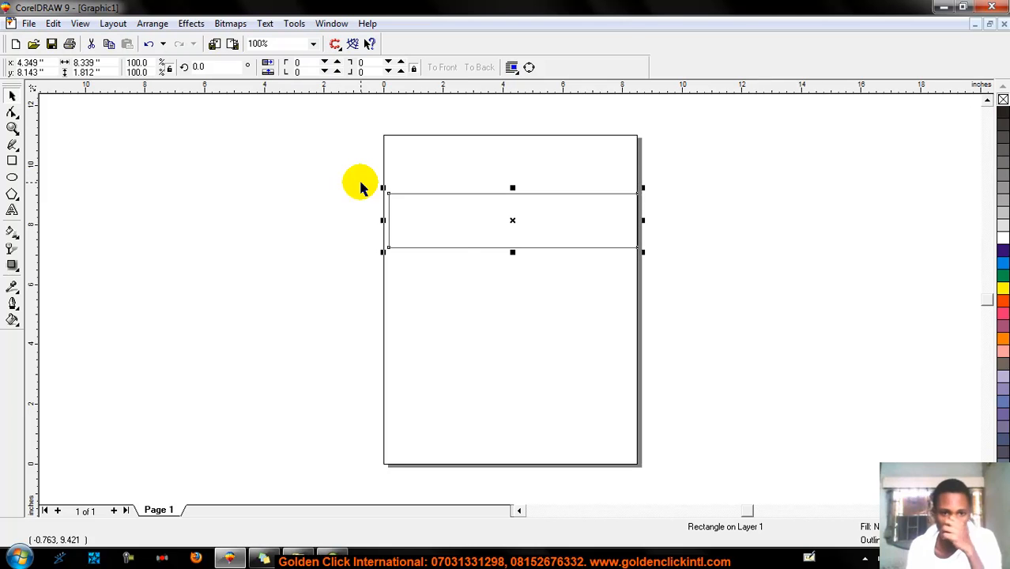
{"action": "left_click", "coordinate": [466, 227]}
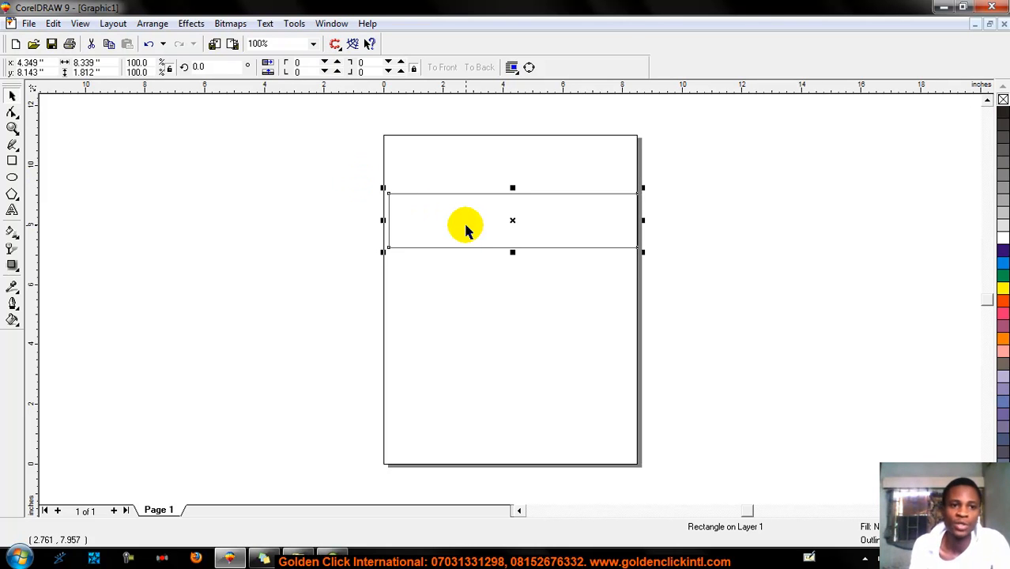
Change the document's drawing units to pixels with nothing selected
{"action": "left_click", "coordinate": [354, 182]}
{"action": "left_click", "coordinate": [219, 230]}
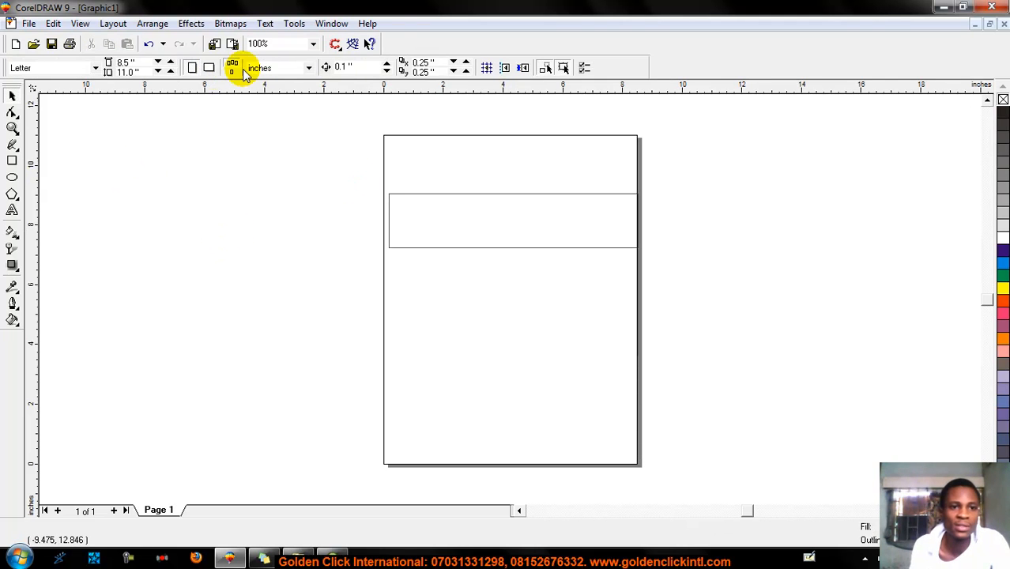
{"action": "left_click", "coordinate": [330, 183]}
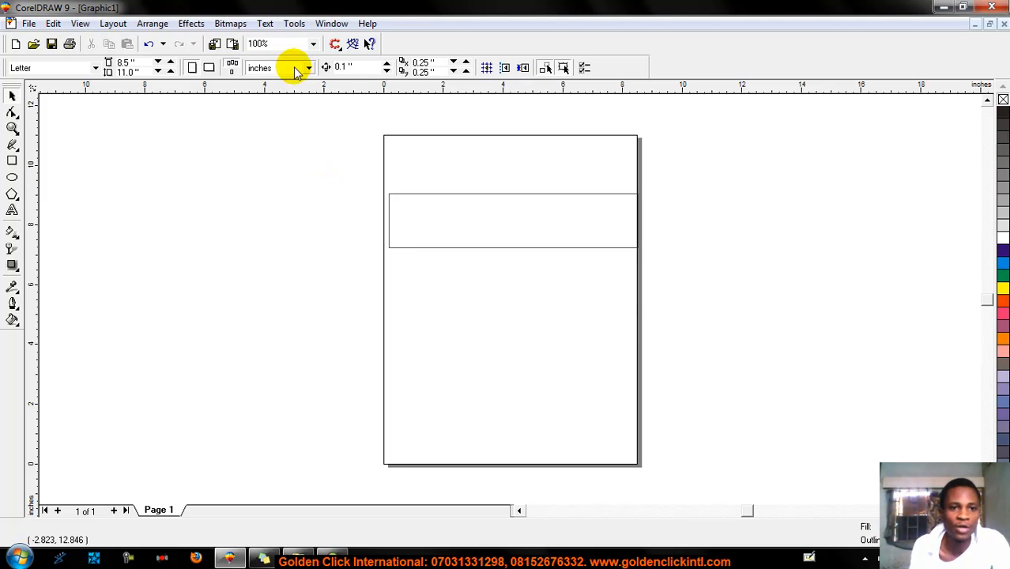
{"action": "left_click", "coordinate": [277, 140]}
{"action": "left_click", "coordinate": [289, 69]}
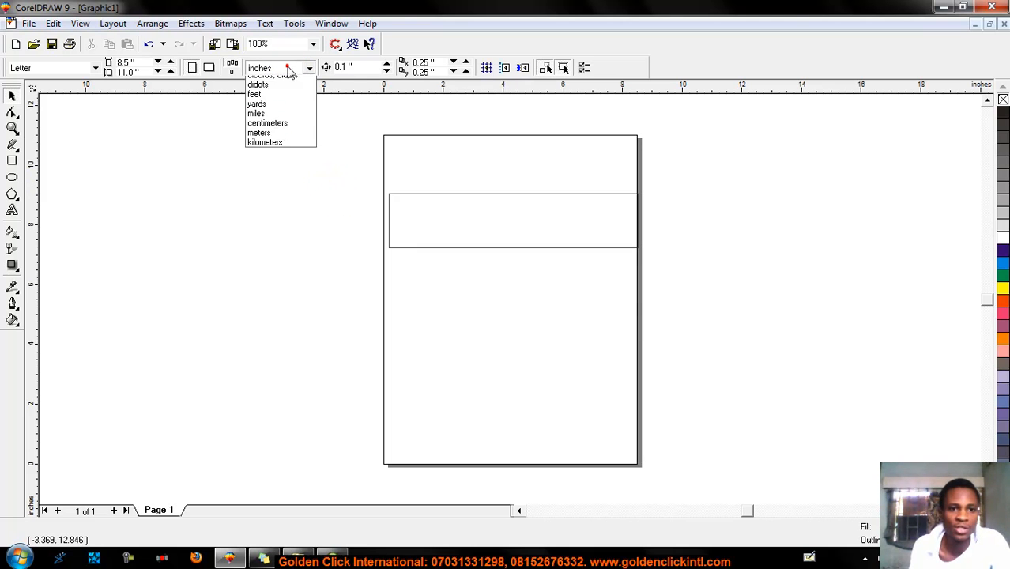
{"action": "left_click", "coordinate": [277, 126]}
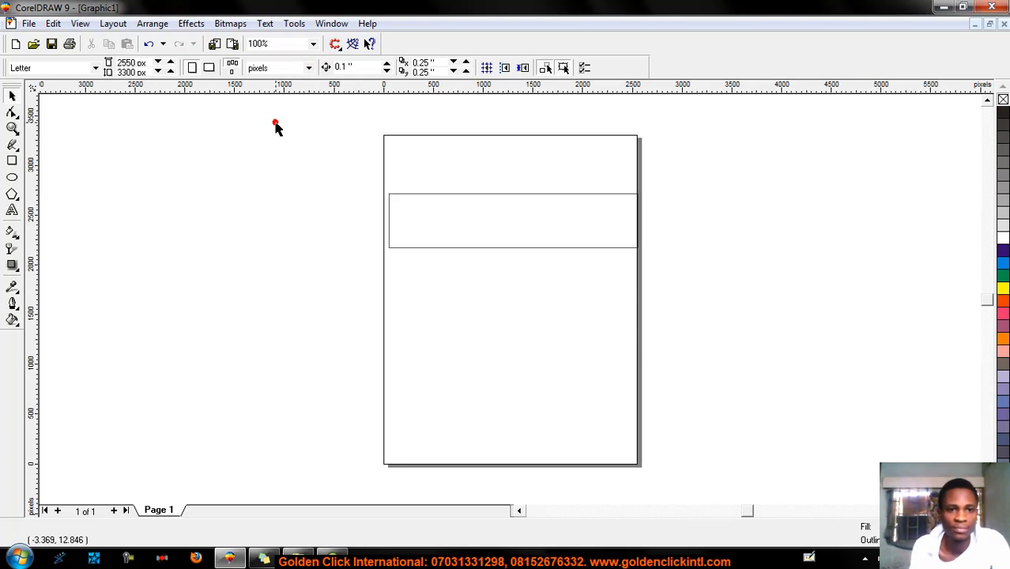
{"action": "left_click", "coordinate": [421, 215]}
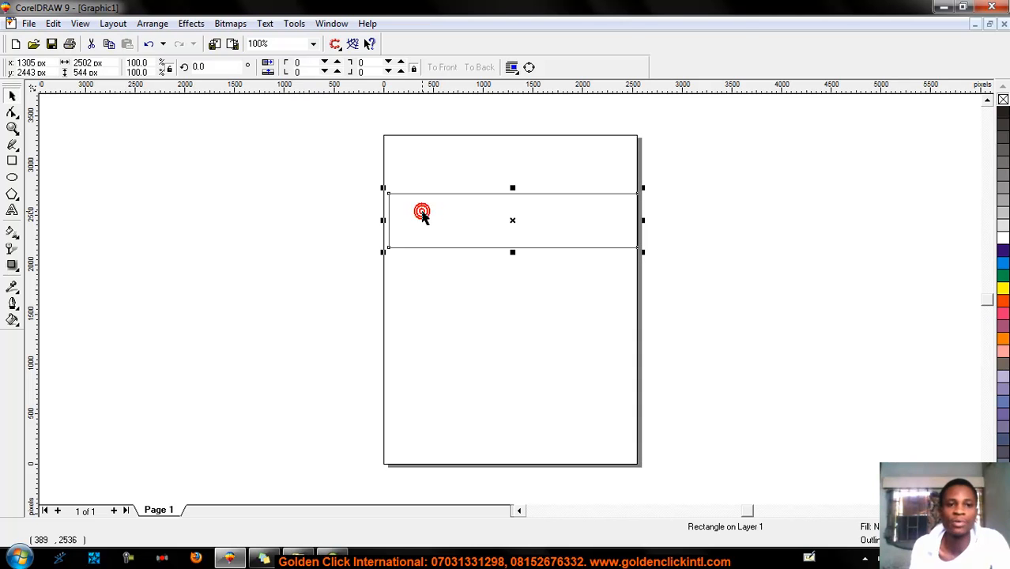
{"action": "left_click", "coordinate": [248, 179]}
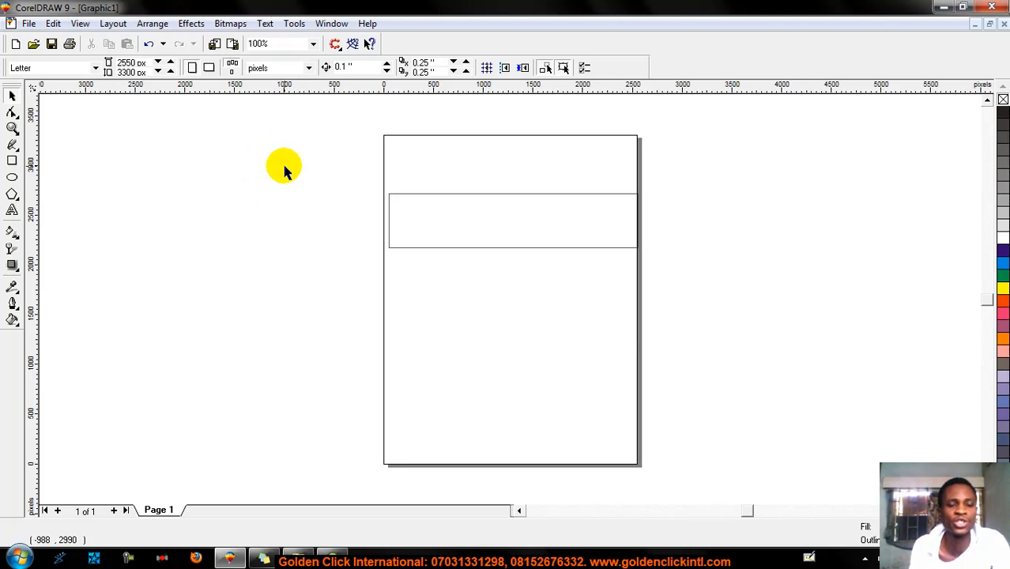
{"action": "left_click", "coordinate": [307, 68]}
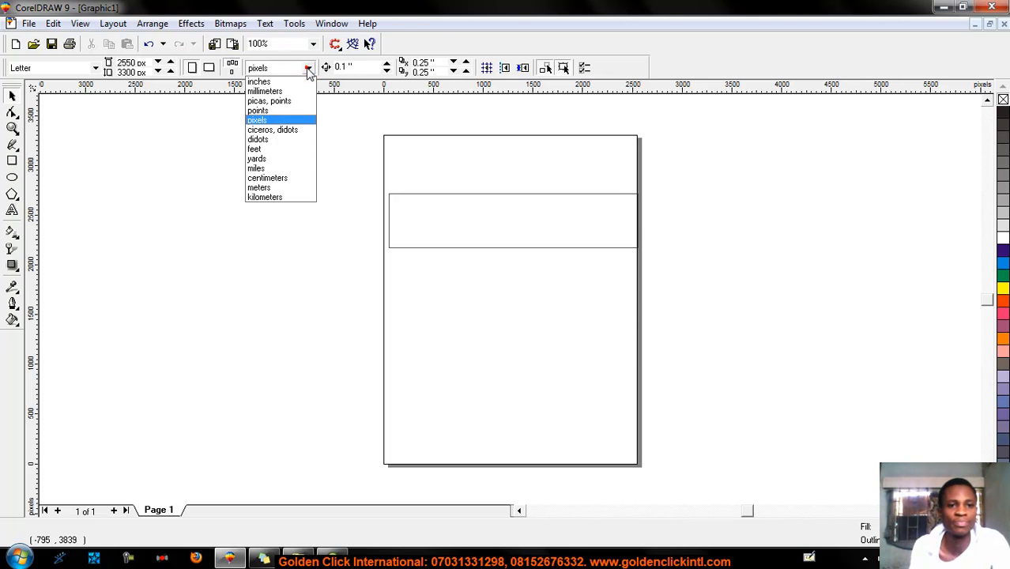
{"action": "left_click", "coordinate": [307, 68]}
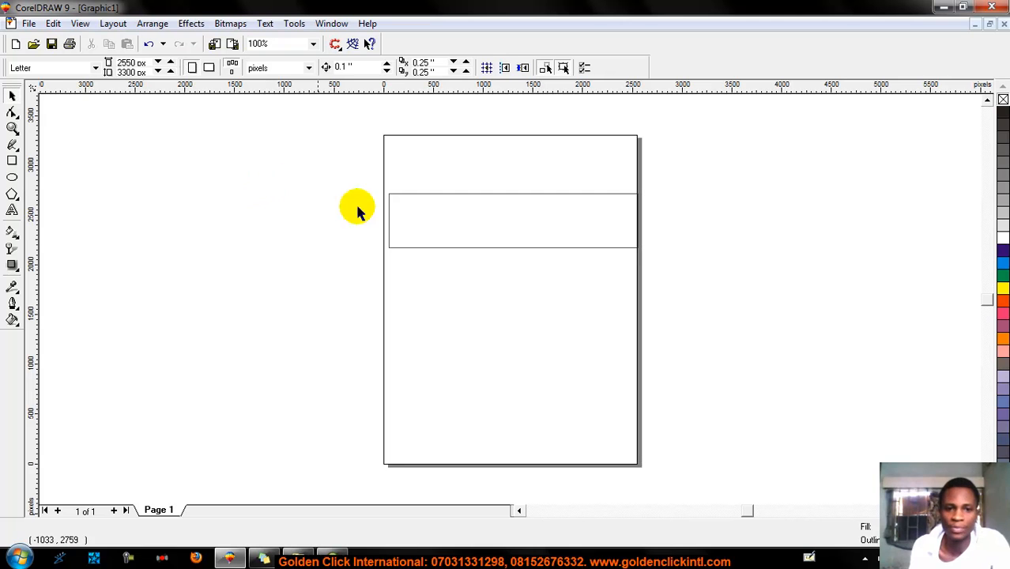
Set the rectangle's width to 800 px and its height to 150 px
{"action": "left_click", "coordinate": [389, 219]}
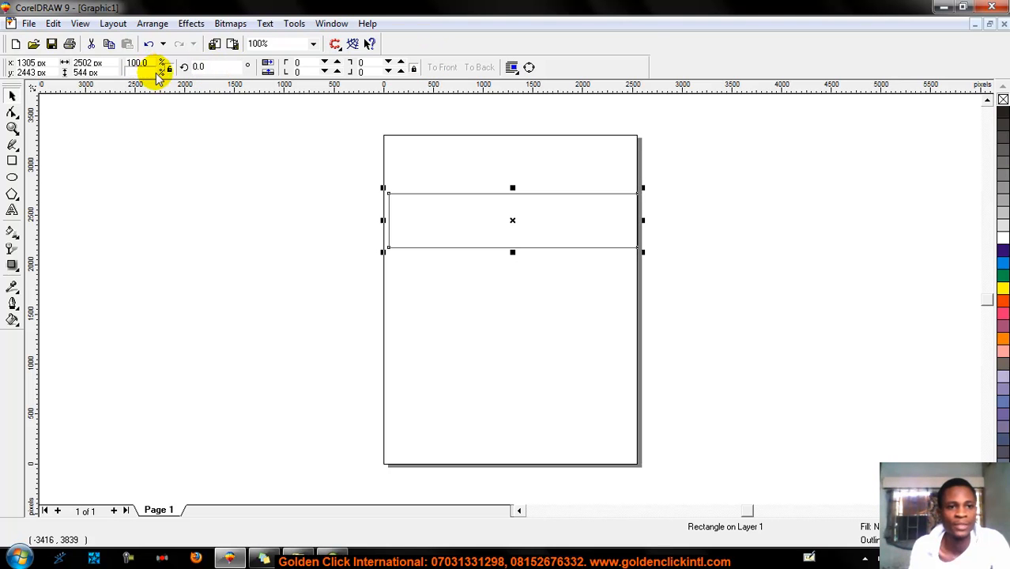
{"action": "left_click_drag", "start_coordinate": [105, 65], "coordinate": [86, 63]}
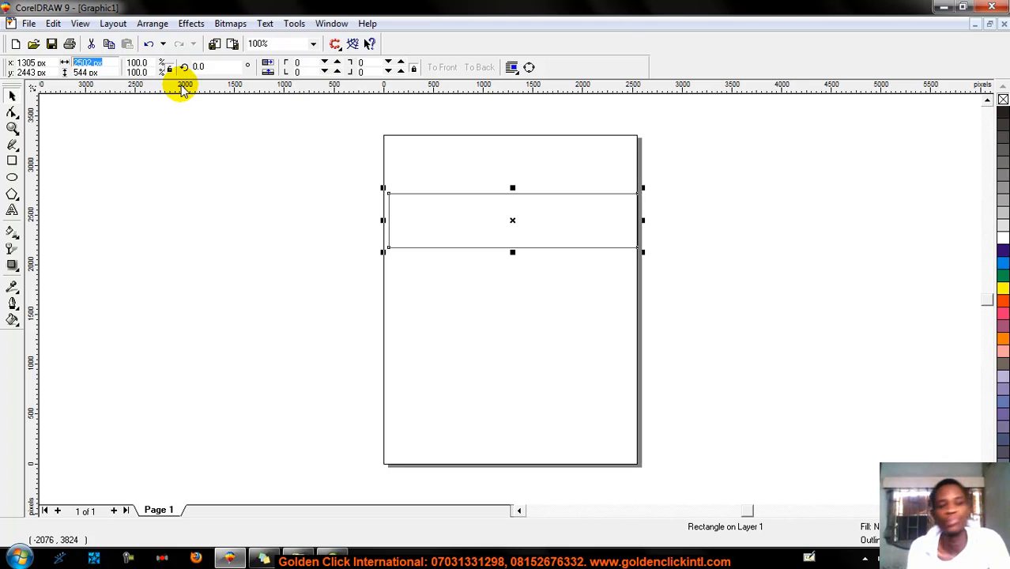
{"action": "type", "text": "800"}
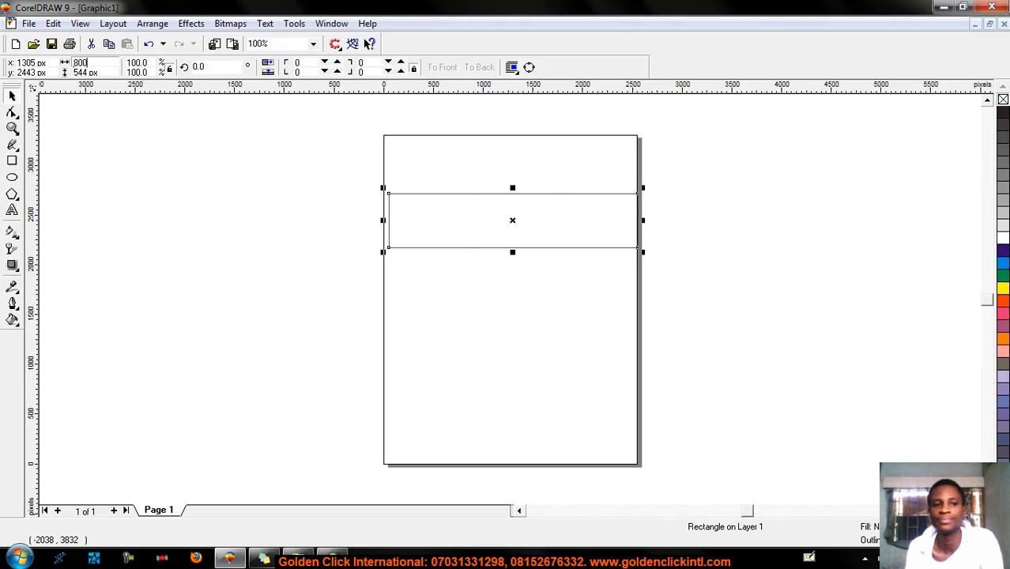
{"action": "key", "text": "Return"}
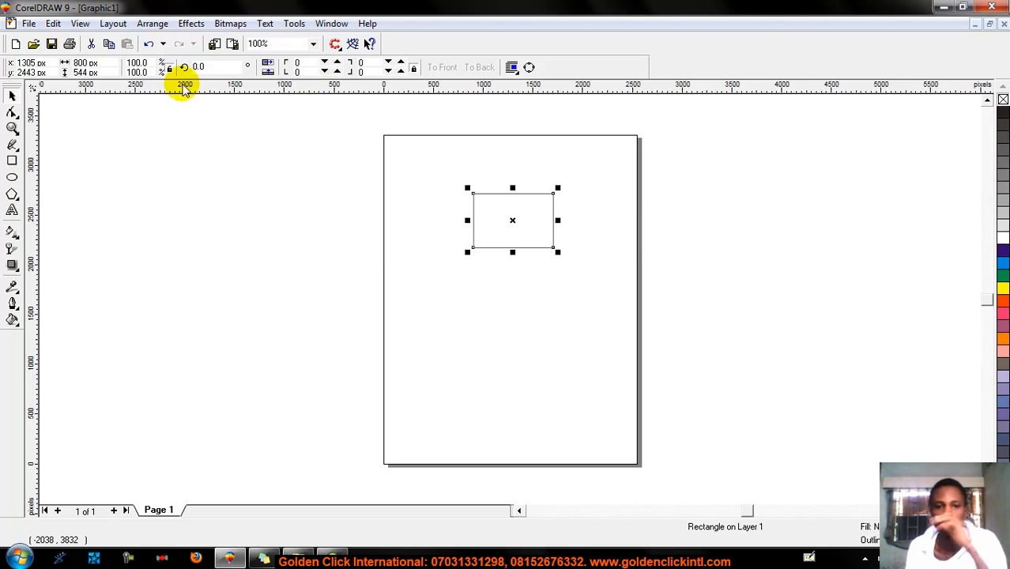
{"action": "double_click", "coordinate": [102, 72]}
{"action": "type", "text": "150"}
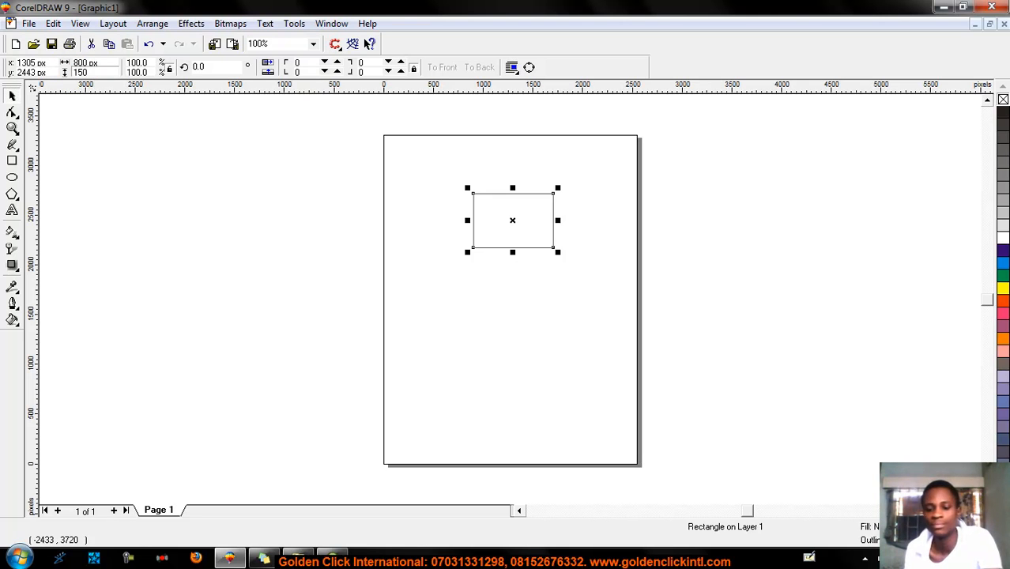
{"action": "key", "text": "Return"}
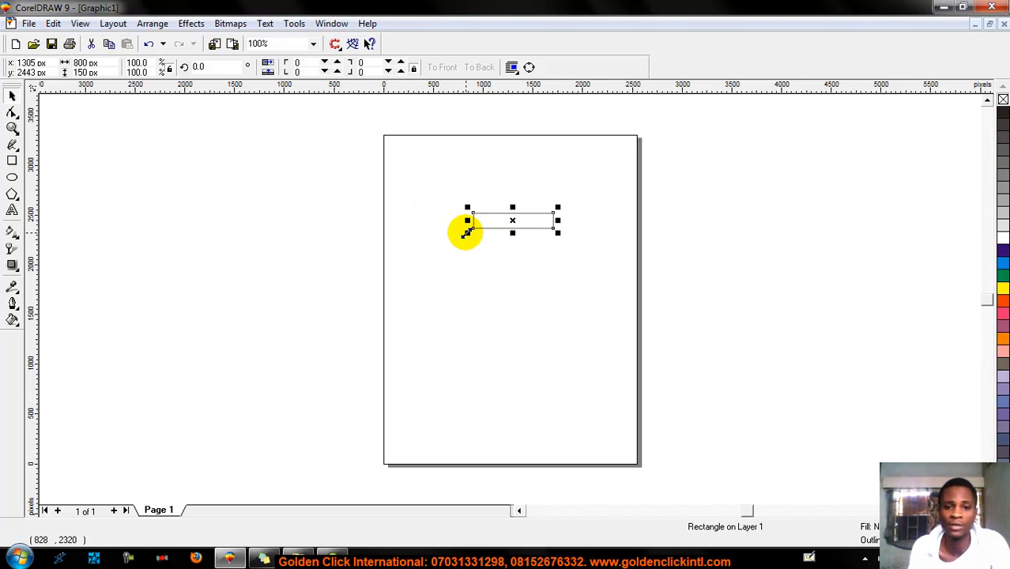
Enlarge the rectangle proportionally to about 2693 by 505 px and center it roughly across the page's upper half
{"action": "left_click_drag", "start_coordinate": [466, 231], "coordinate": [277, 307]}
{"action": "left_click_drag", "start_coordinate": [501, 242], "coordinate": [586, 195]}
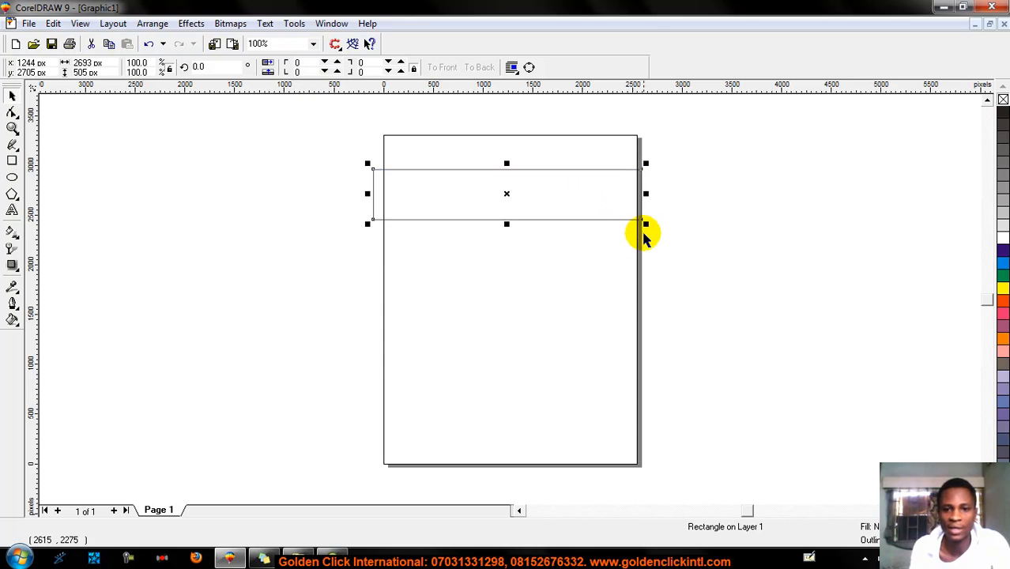
{"action": "left_click", "coordinate": [536, 266]}
{"action": "left_click_drag", "start_coordinate": [523, 203], "coordinate": [525, 235]}
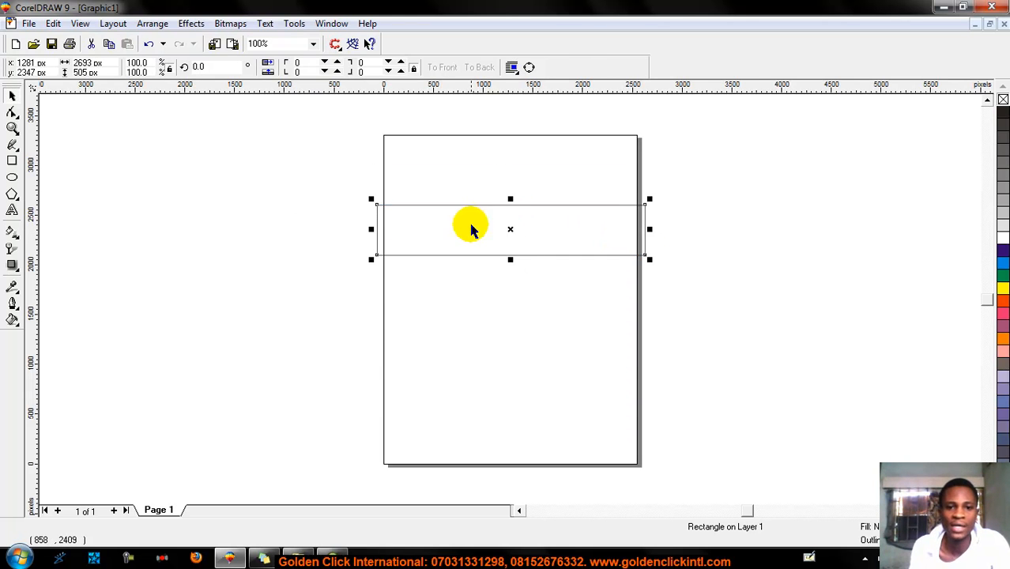
{"action": "scroll", "coordinate": [621, 168], "scroll_direction": "up", "scroll_amount": 1}
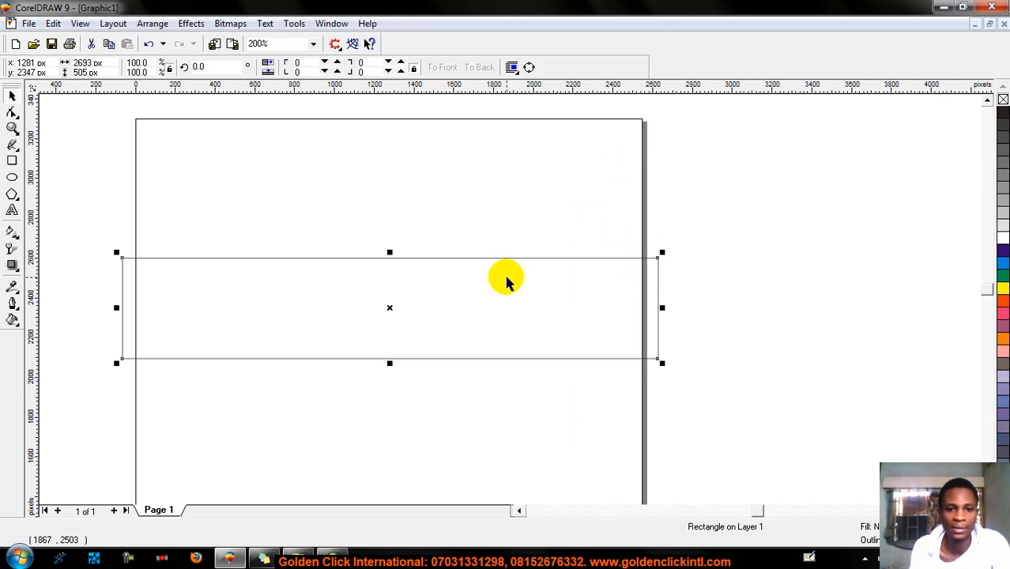
{"action": "left_click", "coordinate": [12, 127]}
{"action": "left_click_drag", "start_coordinate": [85, 220], "coordinate": [699, 392]}
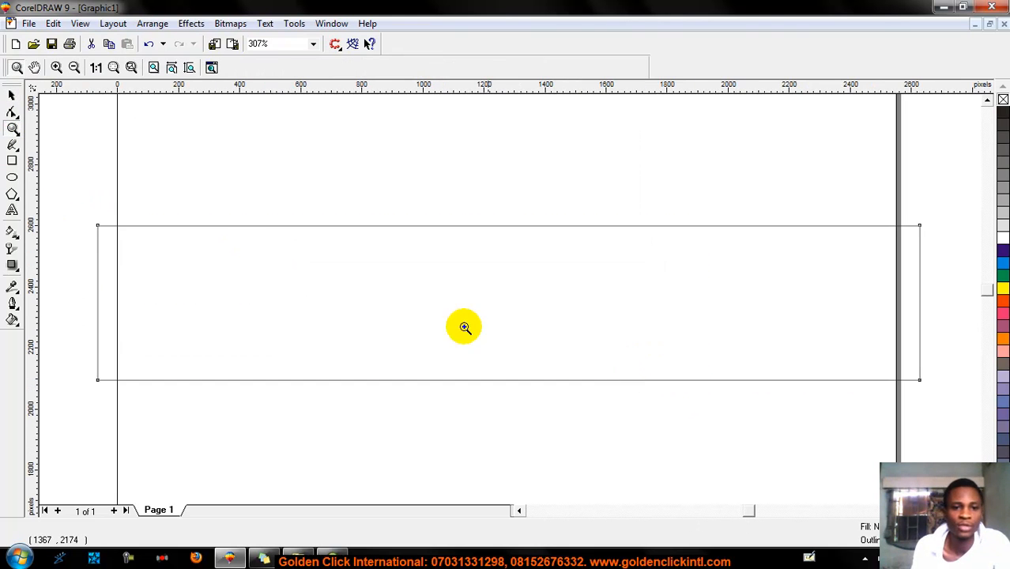
Fill the header rectangle with the palette's bright blue and remove its outline
{"action": "left_click", "coordinate": [12, 95]}
{"action": "left_click", "coordinate": [146, 146]}
{"action": "left_click", "coordinate": [251, 340]}
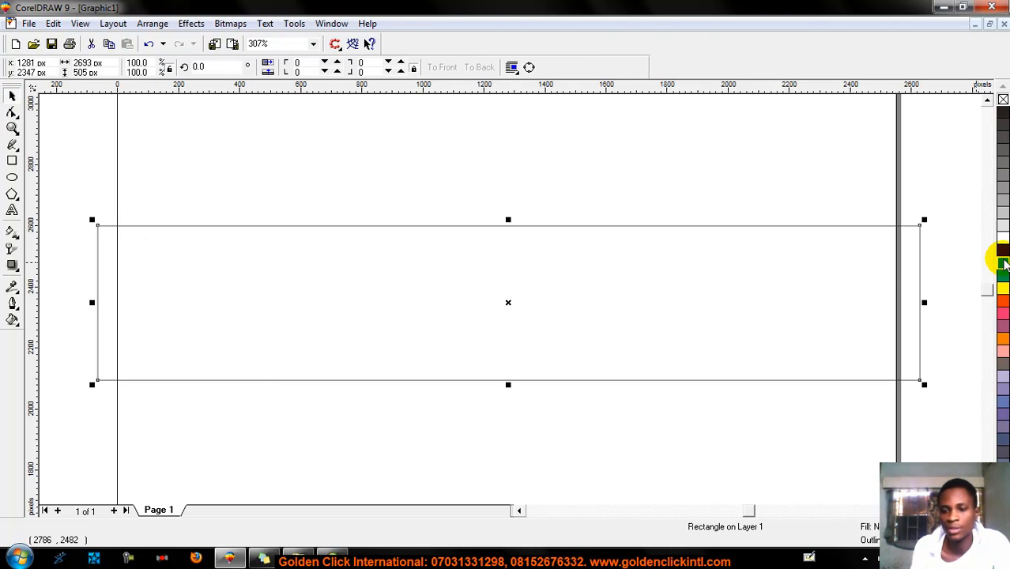
{"action": "left_click", "coordinate": [1002, 267]}
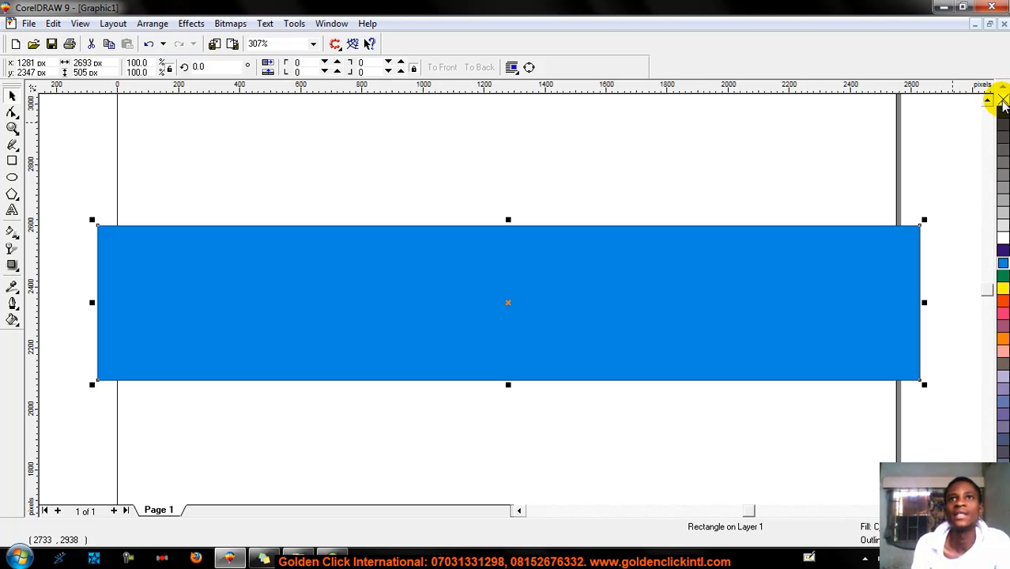
{"action": "right_click", "coordinate": [1003, 103]}
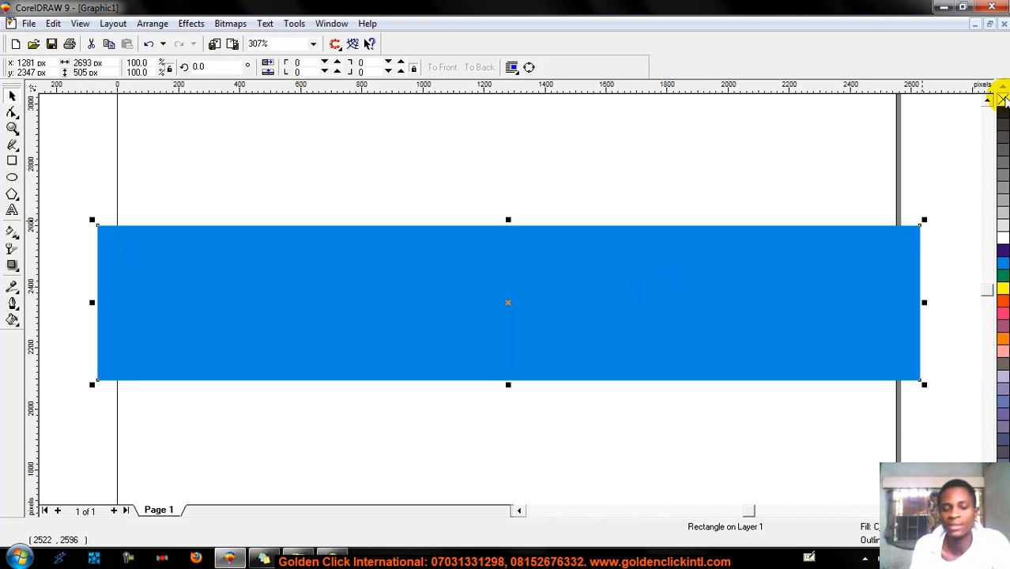
Try clearing the rectangle's fill and giving it a dark blue outline, undoing each trial
{"action": "left_click", "coordinate": [1000, 98]}
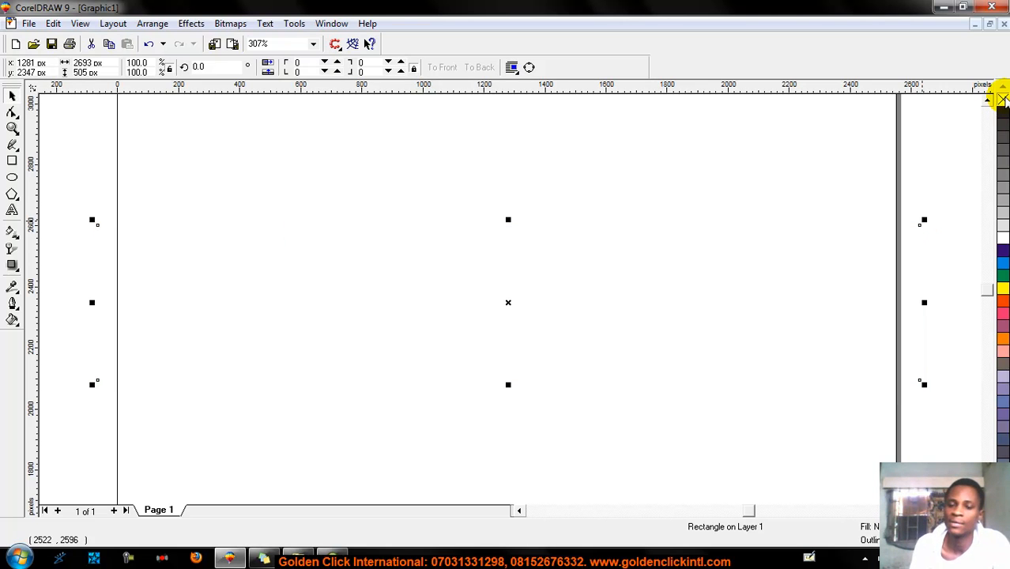
{"action": "key", "text": "ctrl+z"}
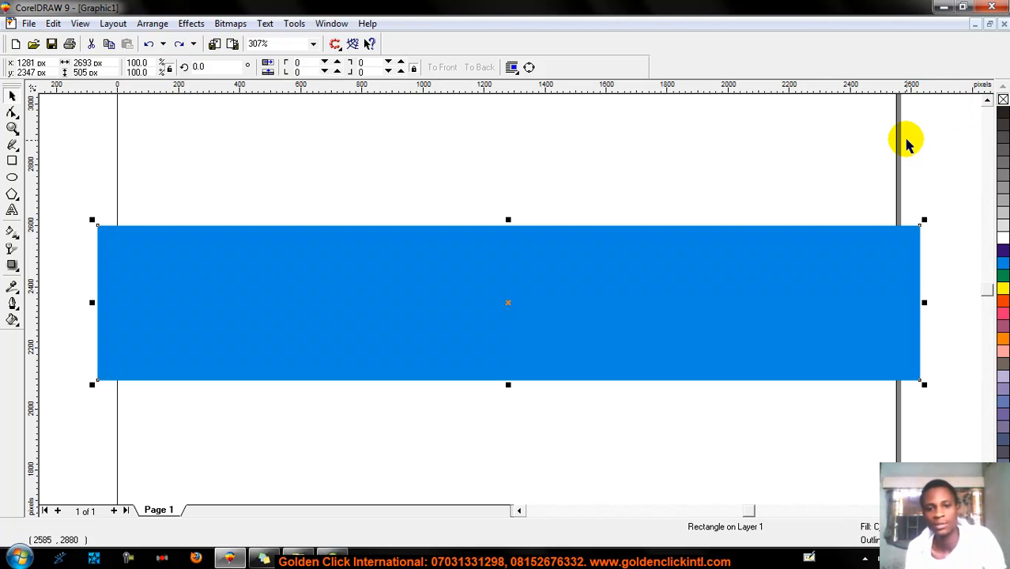
{"action": "left_click", "coordinate": [1001, 101]}
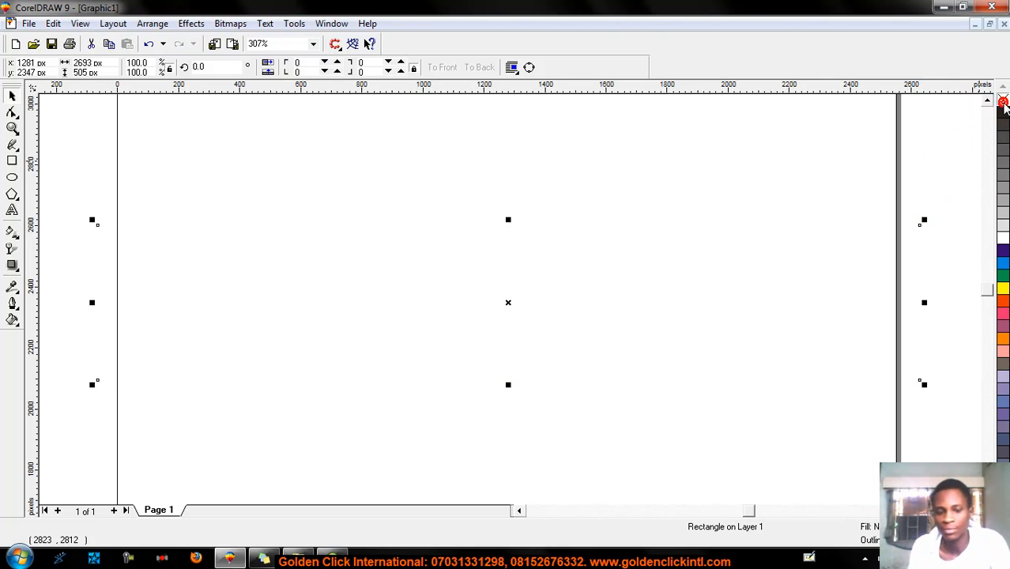
{"action": "key", "text": "ctrl+z"}
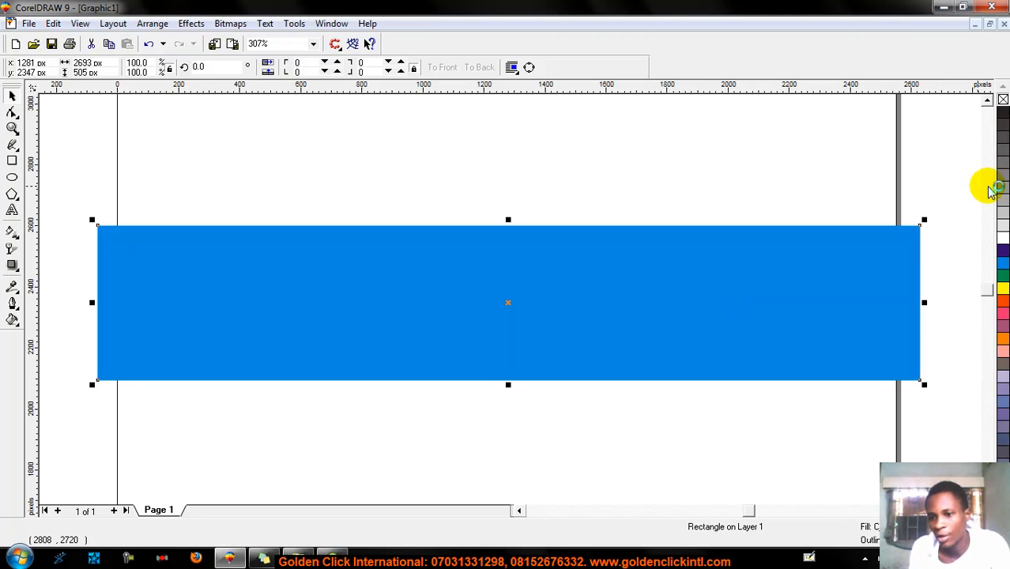
{"action": "right_click", "coordinate": [1003, 250]}
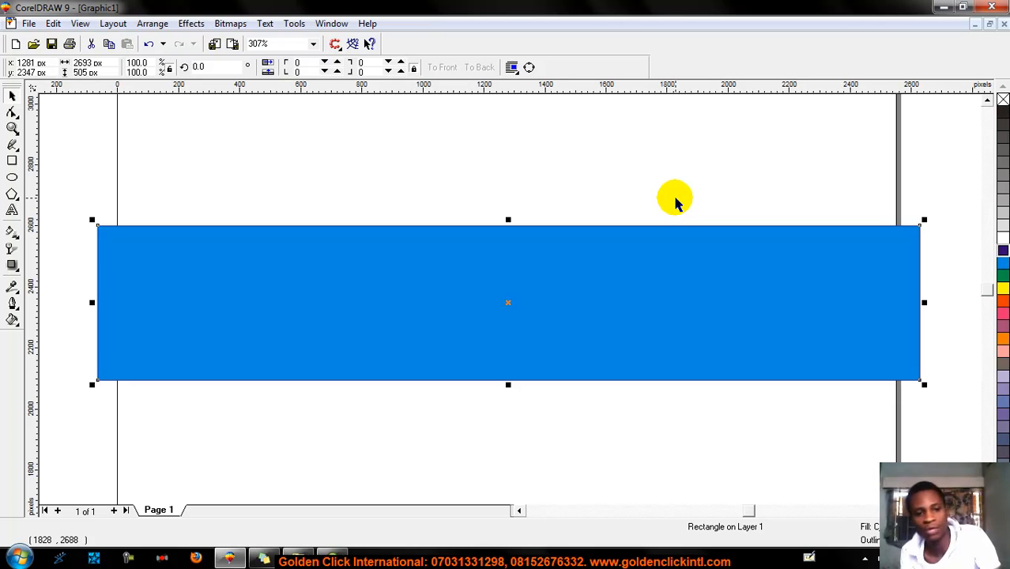
{"action": "key", "text": "ctrl+z"}
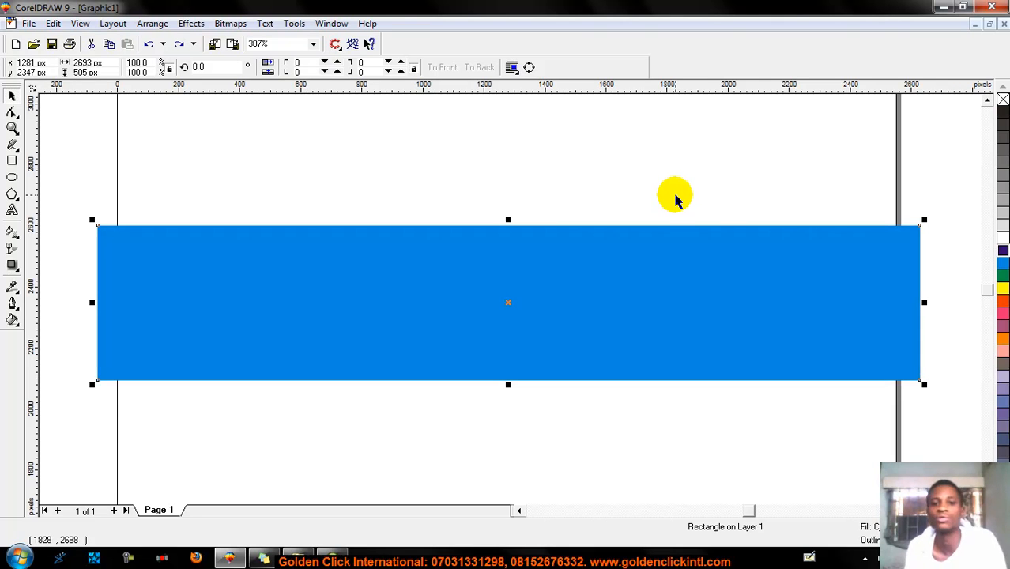
Add the artistic text "Training.com" on the blue rectangle, try switching it between editing and selection, and delete it
{"action": "left_click", "coordinate": [13, 210]}
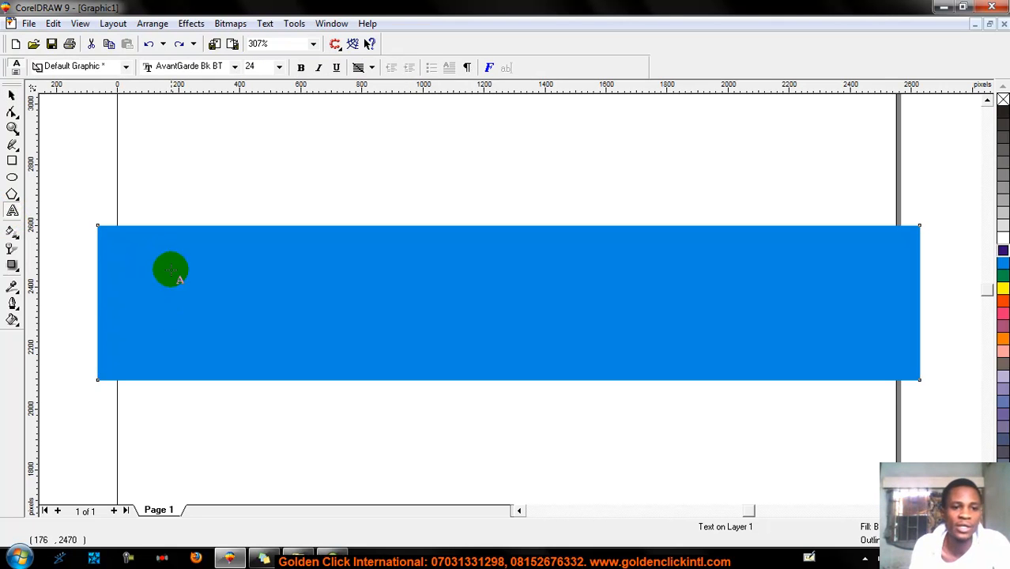
{"action": "left_click", "coordinate": [150, 320]}
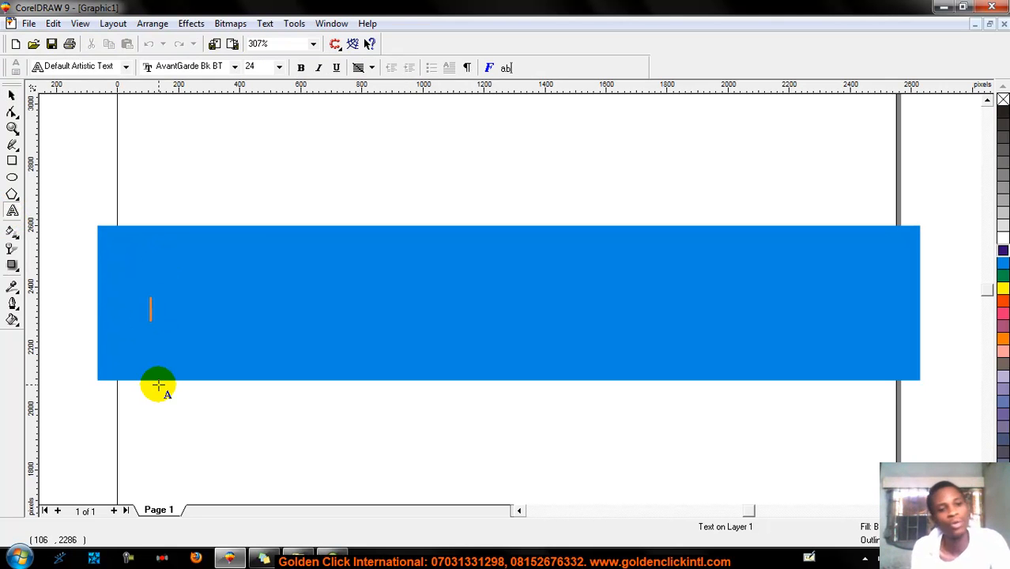
{"action": "type", "text": "Trainin"}
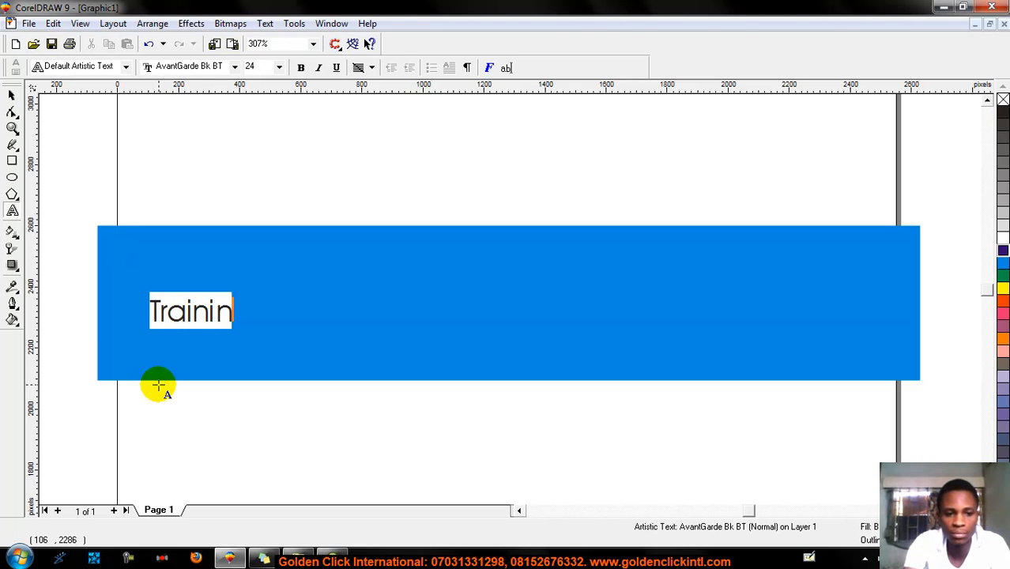
{"action": "type", "text": "g.com"}
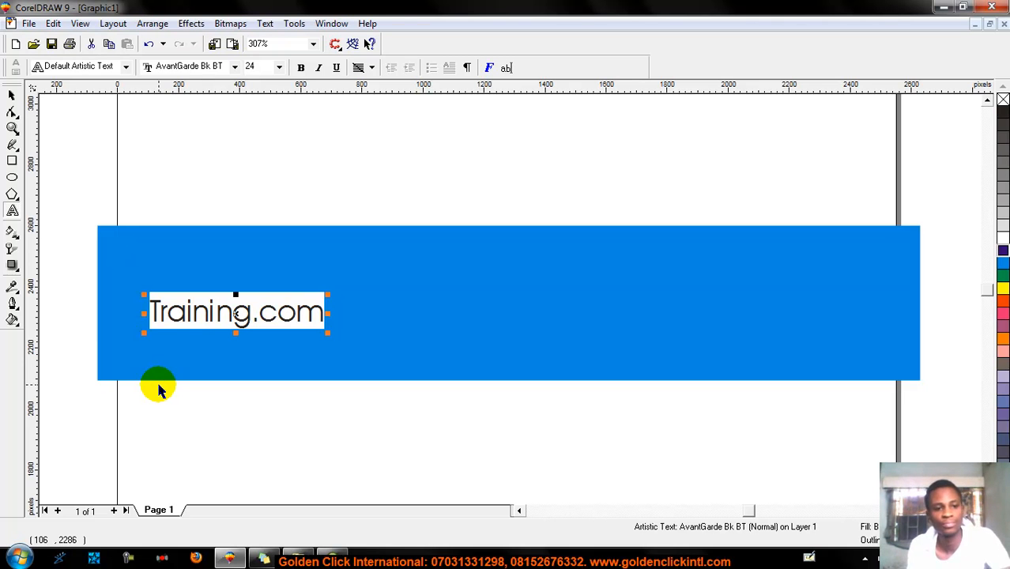
{"action": "left_click", "coordinate": [210, 313]}
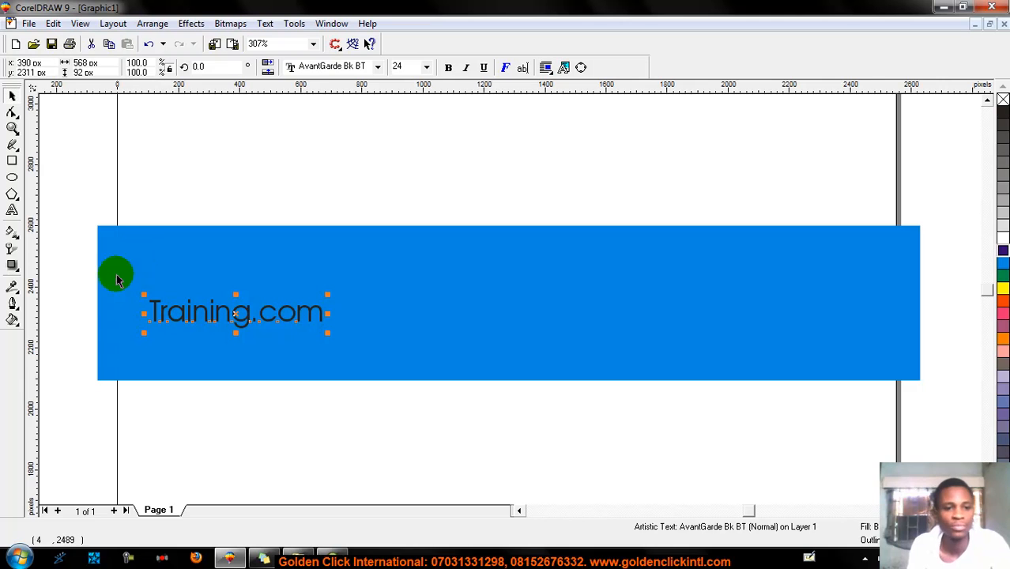
{"action": "double_click", "coordinate": [192, 315]}
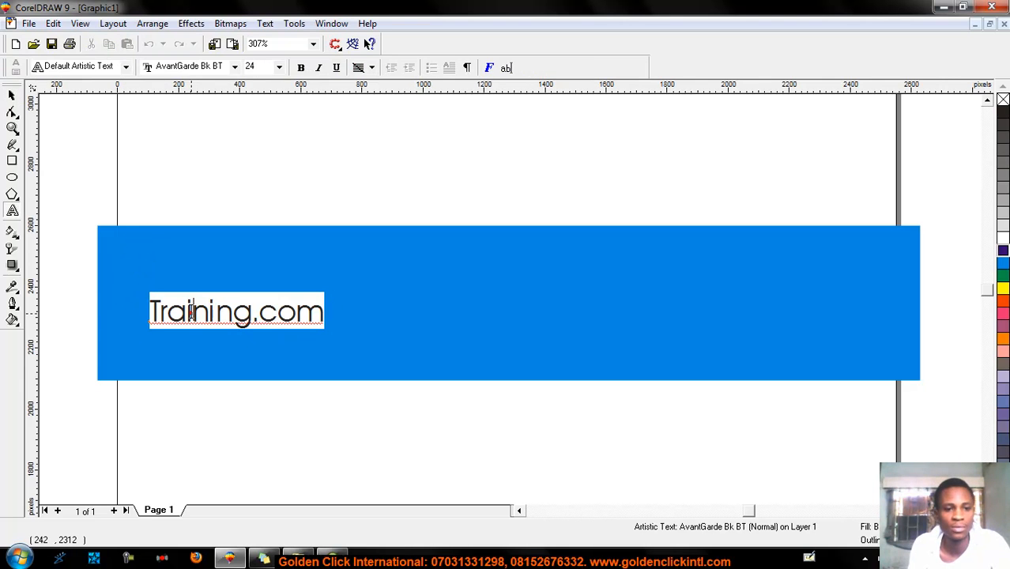
{"action": "key", "text": "ctrl+space"}
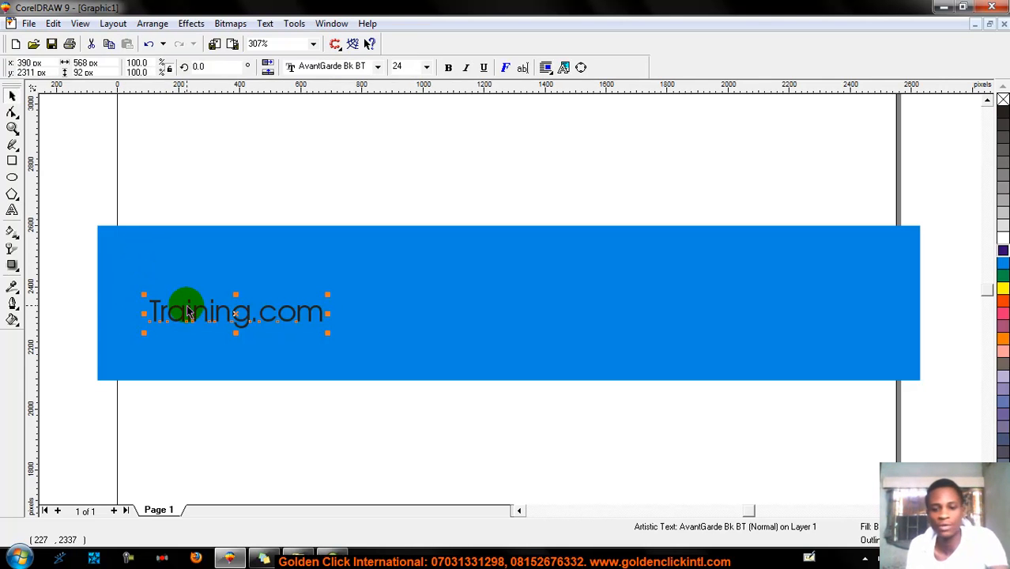
{"action": "key", "text": "Delete"}
Place the artistic text "Training.com" inside the left part of the blue rectangle
{"action": "left_click", "coordinate": [12, 211]}
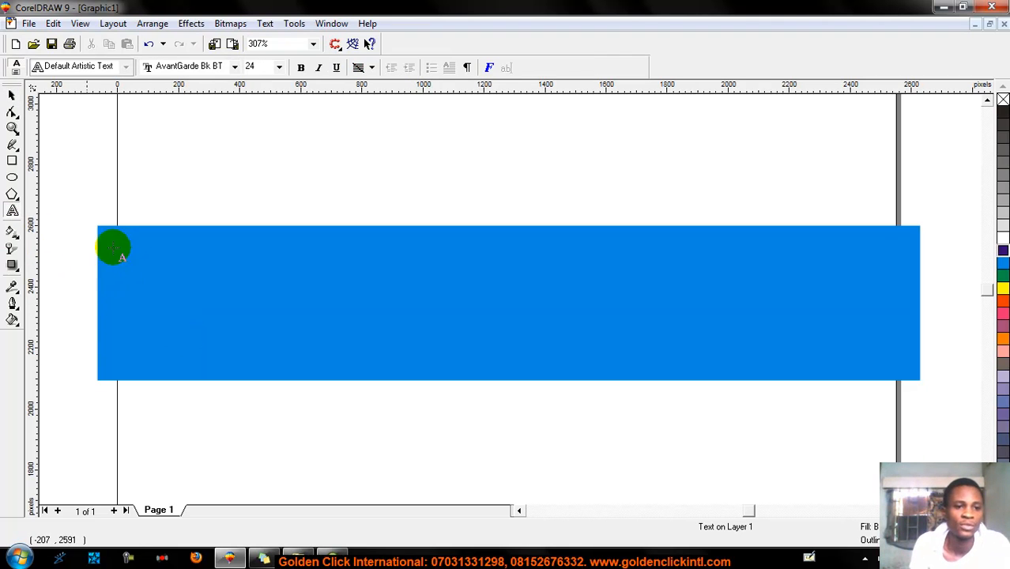
{"action": "left_click", "coordinate": [153, 297]}
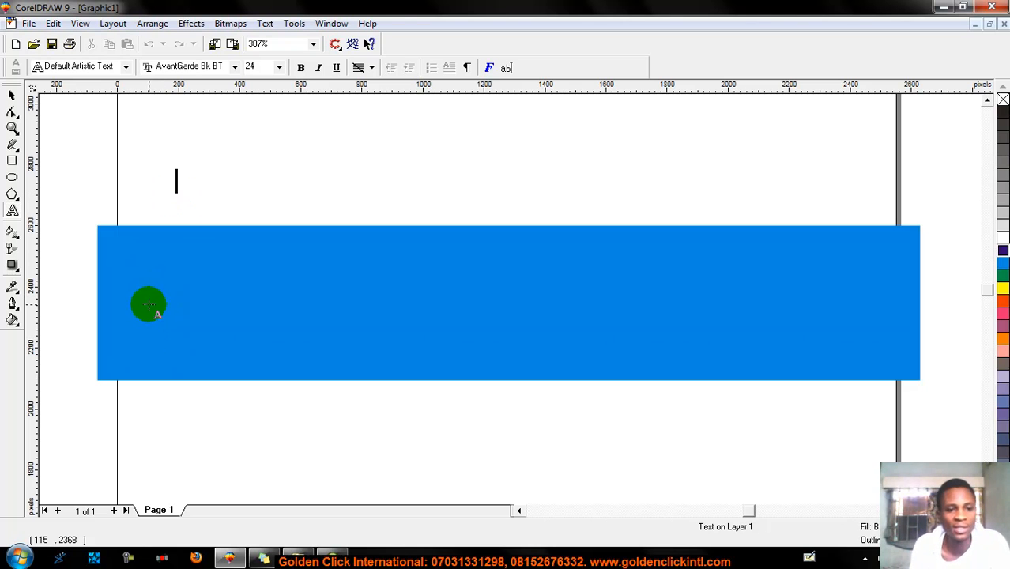
{"action": "left_click", "coordinate": [151, 305]}
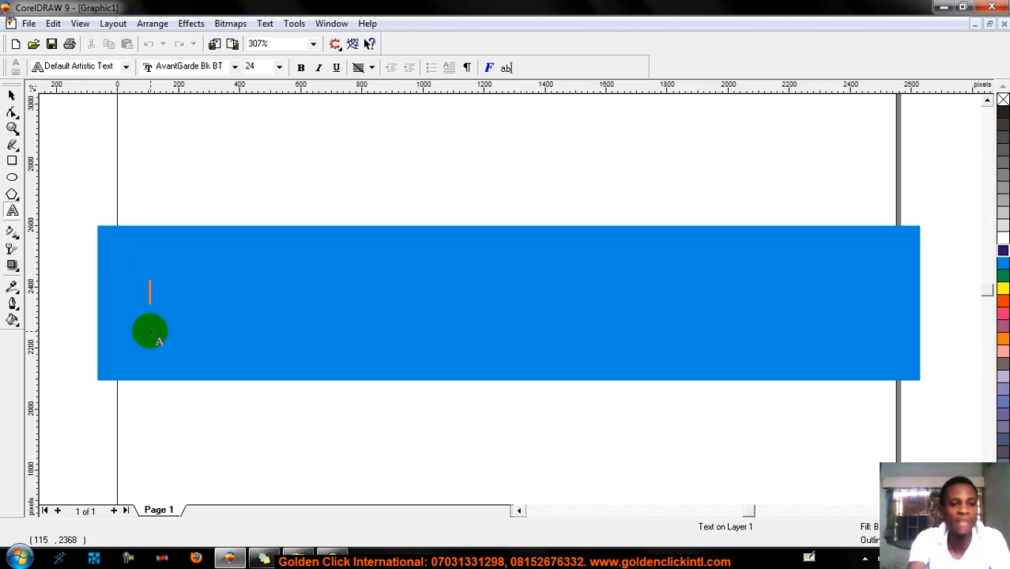
{"action": "type", "text": "Training"}
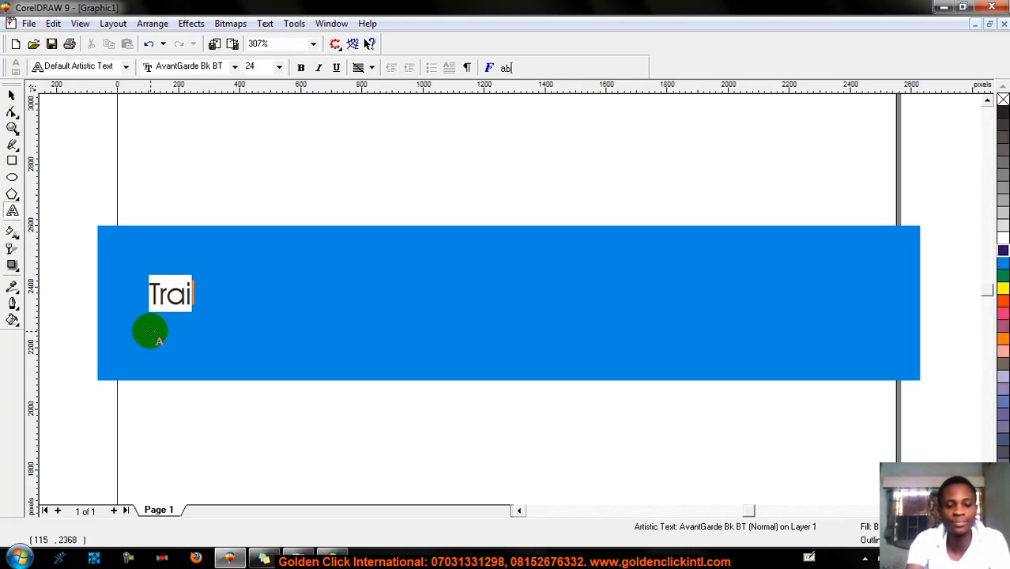
{"action": "type", "text": "com"}
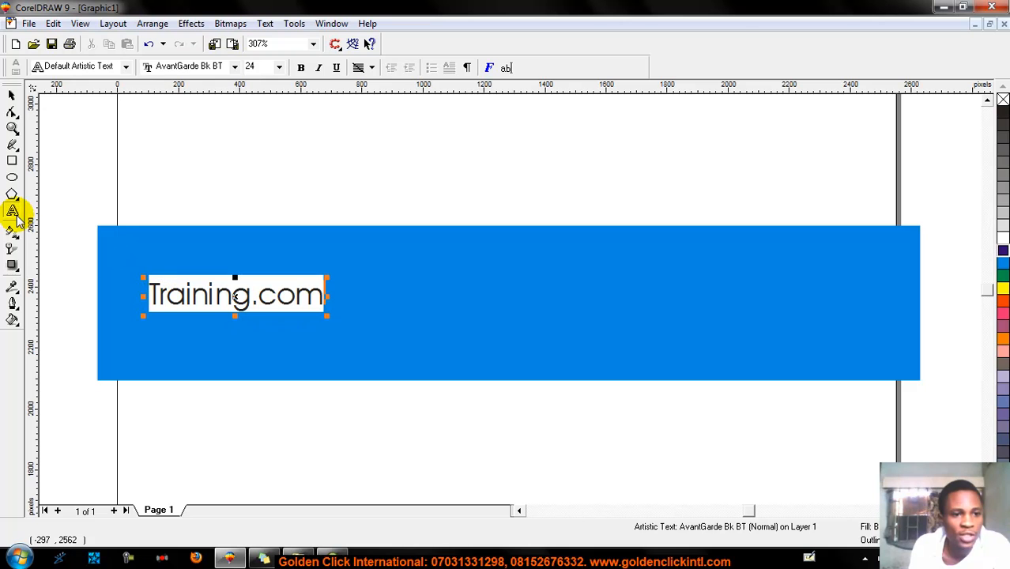
Move the "Training.com" text toward the rectangle's middle, to about x 955 px, y 2354 px
{"action": "left_click", "coordinate": [13, 96]}
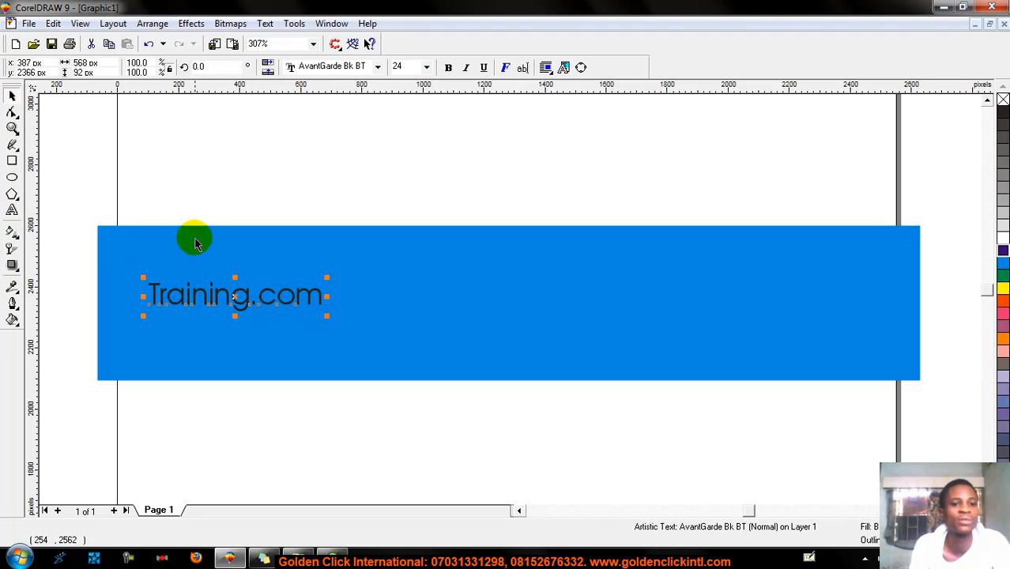
{"action": "left_click_drag", "start_coordinate": [235, 293], "coordinate": [257, 298]}
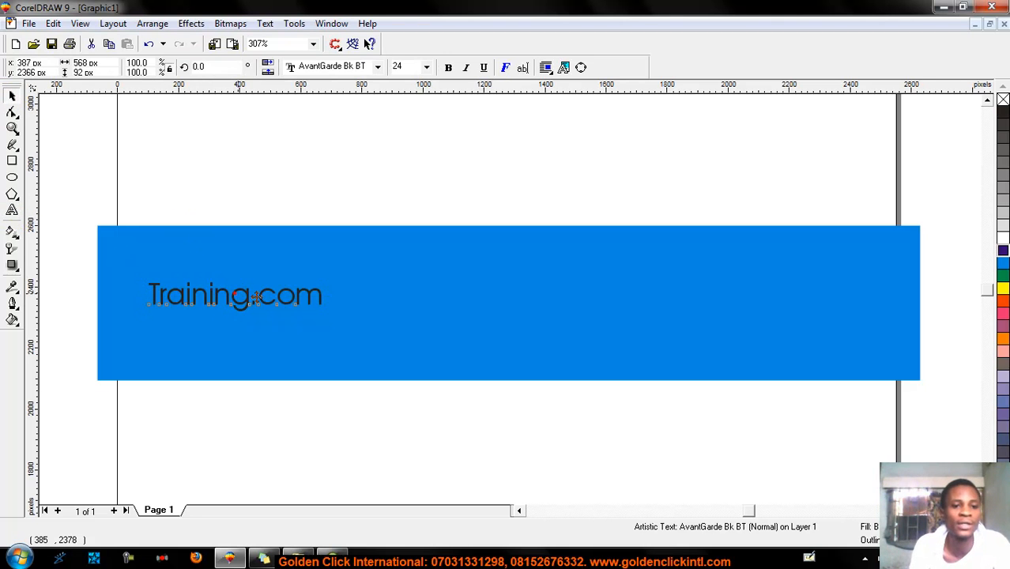
{"action": "left_click_drag", "start_coordinate": [347, 299], "coordinate": [405, 296]}
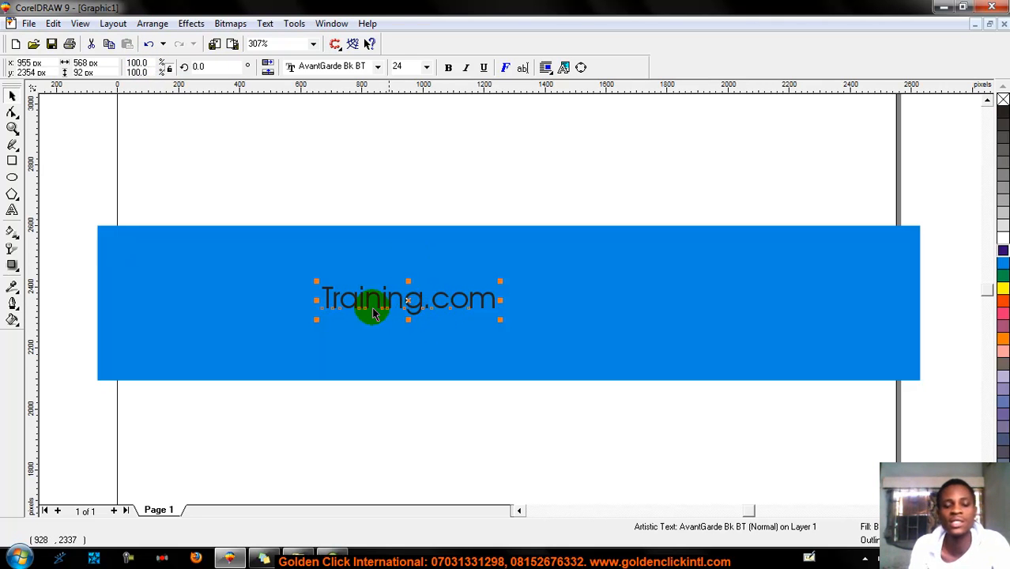
Set the font of the "Training.com" text to Arial
{"action": "left_click", "coordinate": [377, 66]}
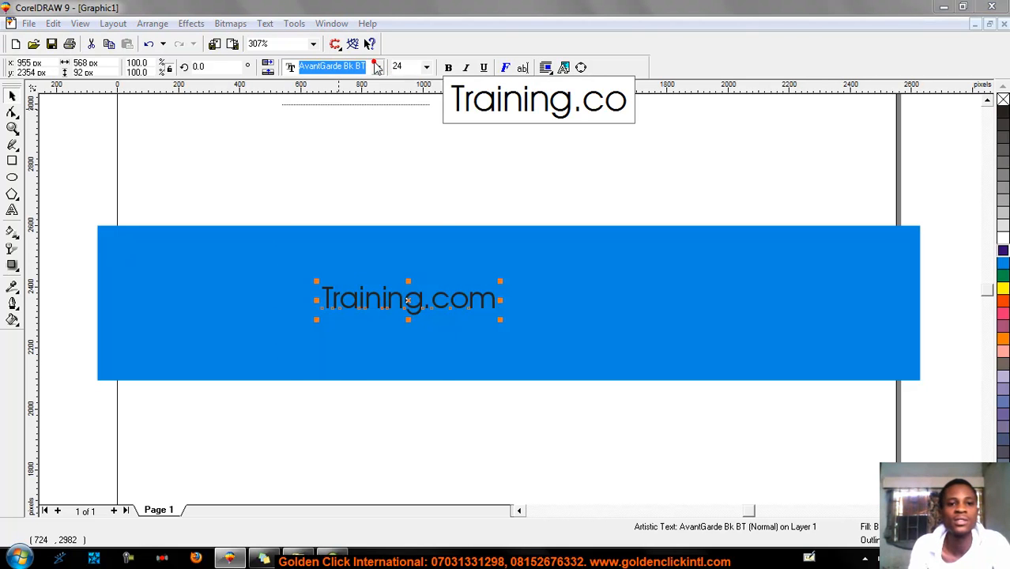
{"action": "left_click", "coordinate": [377, 66]}
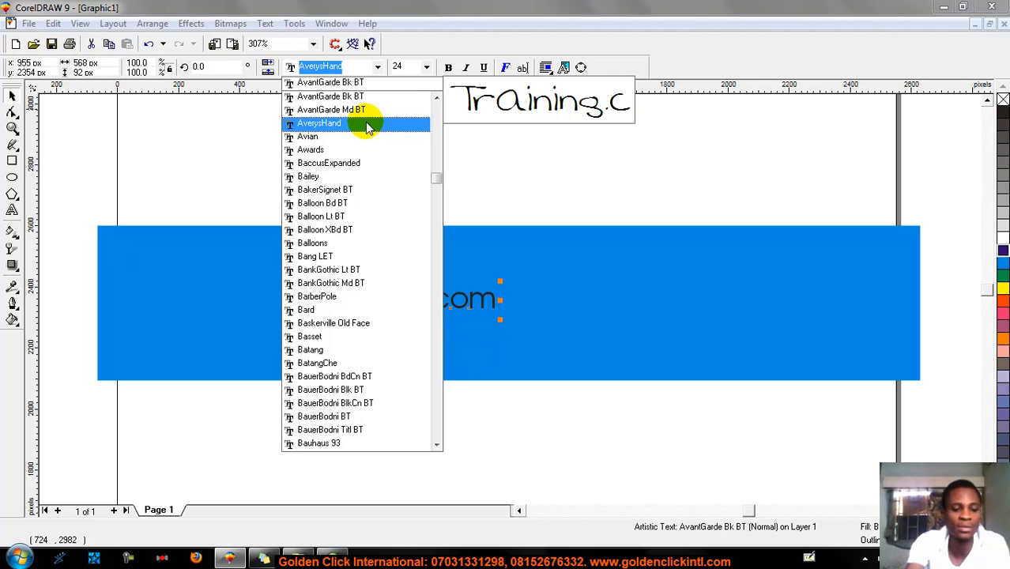
{"action": "type", "text": "Arial"}
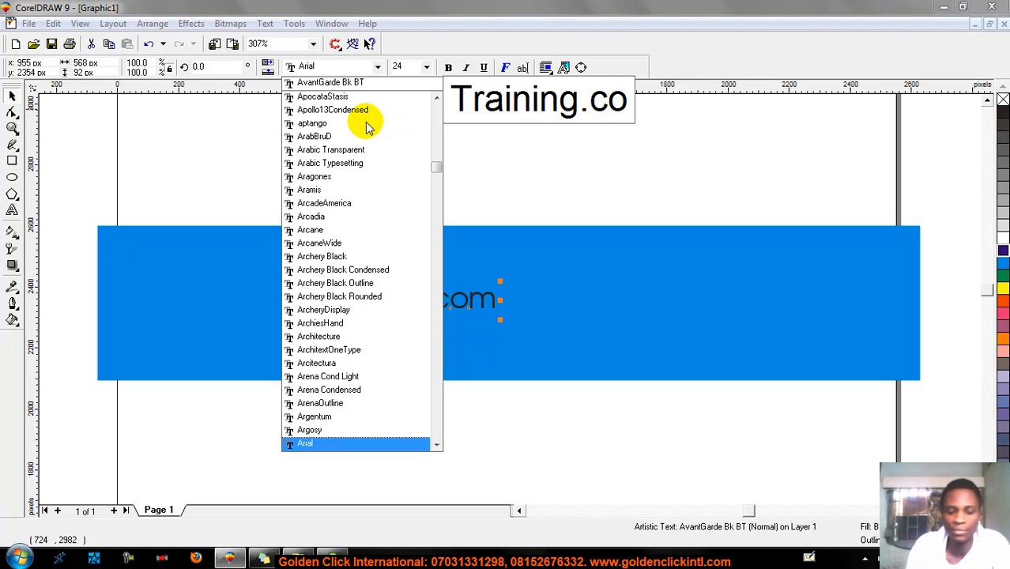
{"action": "scroll", "coordinate": [354, 252], "scroll_direction": "down", "scroll_amount": 3}
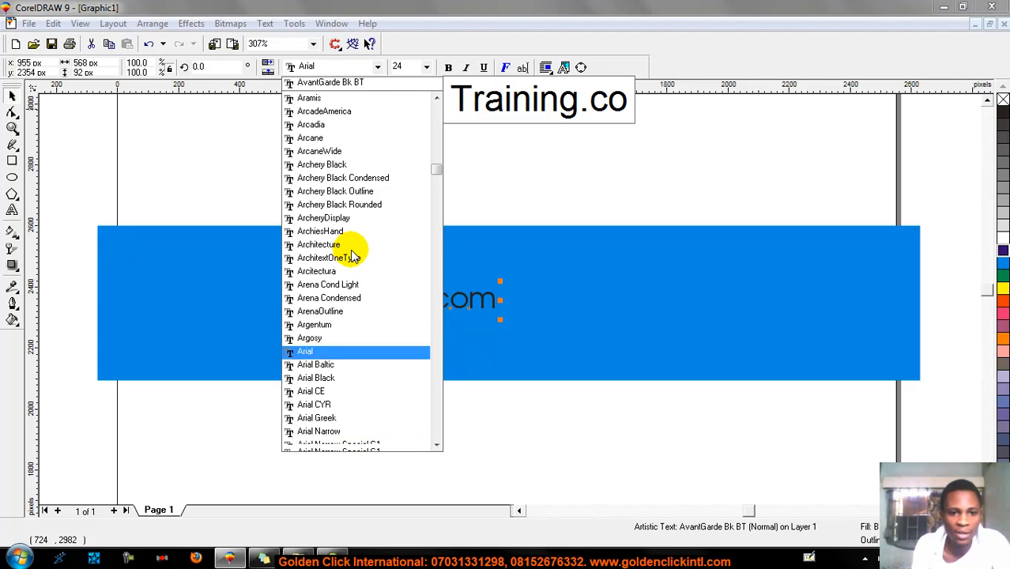
{"action": "left_click", "coordinate": [324, 283]}
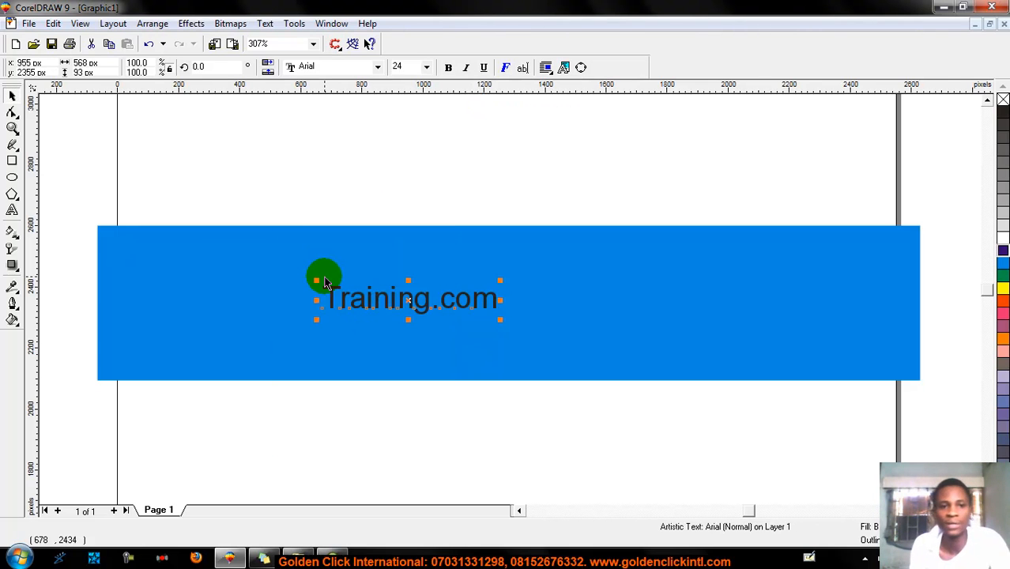
Try the Arcitectura font on the "Training.com" text and switch it back to Arial
{"action": "left_click", "coordinate": [371, 71]}
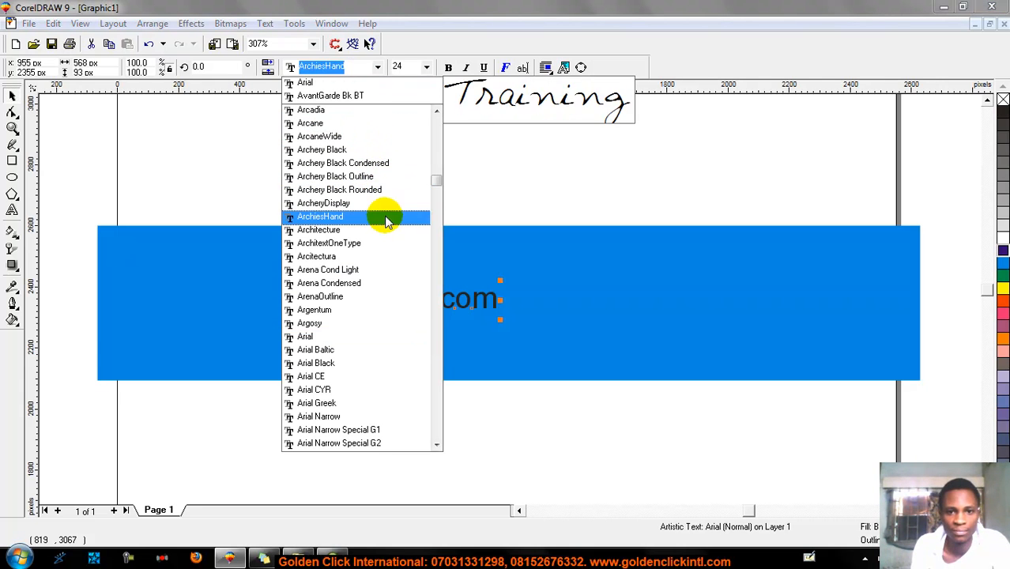
{"action": "left_click", "coordinate": [390, 258]}
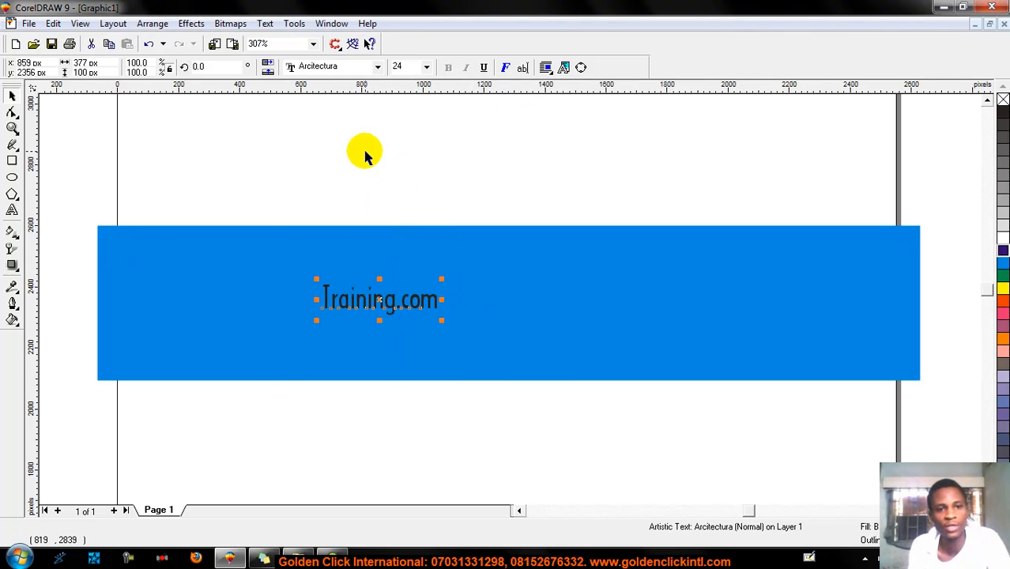
{"action": "left_click", "coordinate": [332, 68]}
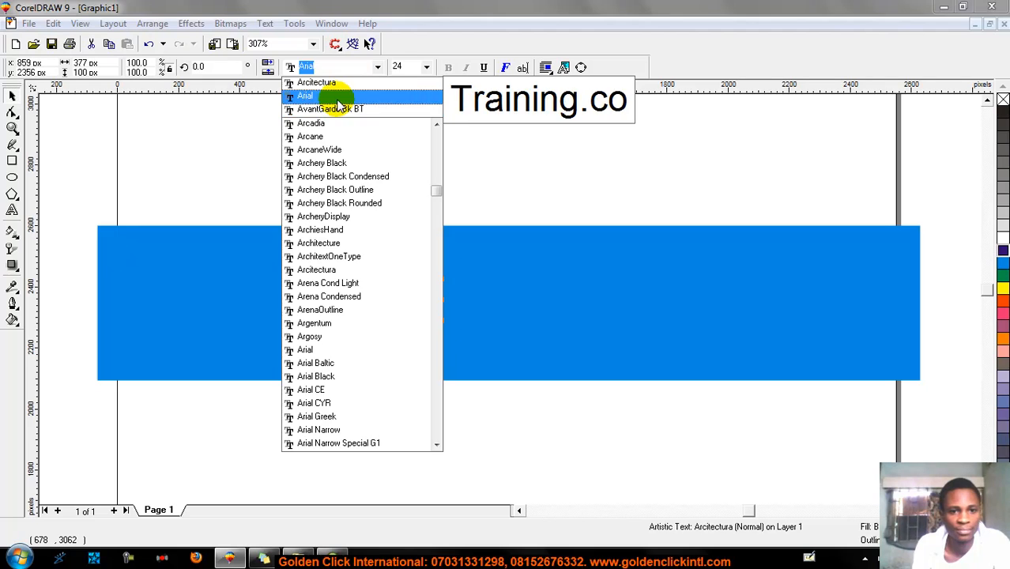
{"action": "left_click", "coordinate": [332, 96]}
Enlarge the "Training.com" text proportionally to about 44 pt and format it as bold with a white fill
{"action": "left_click_drag", "start_coordinate": [499, 319], "coordinate": [643, 389]}
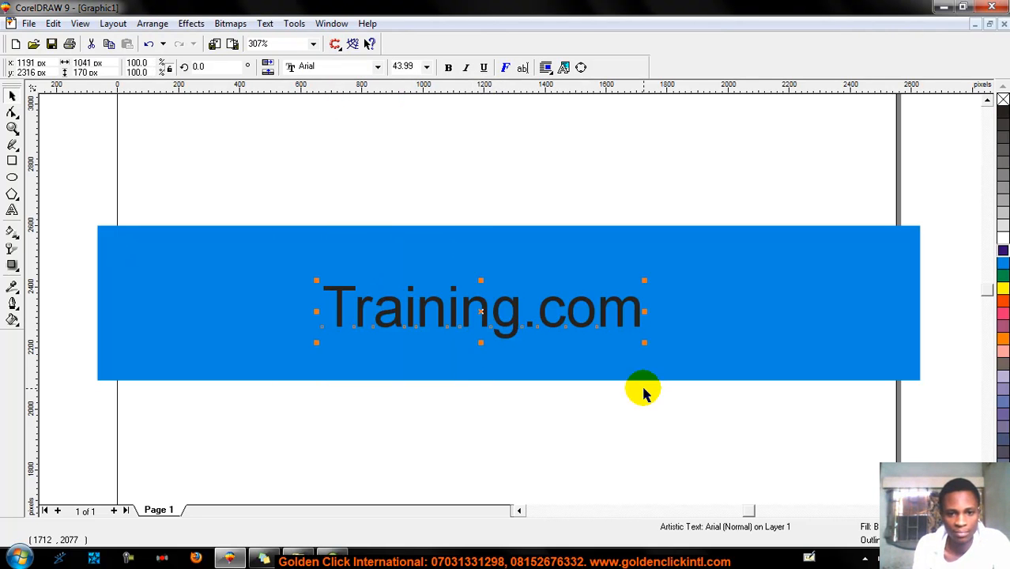
{"action": "left_click", "coordinate": [449, 68]}
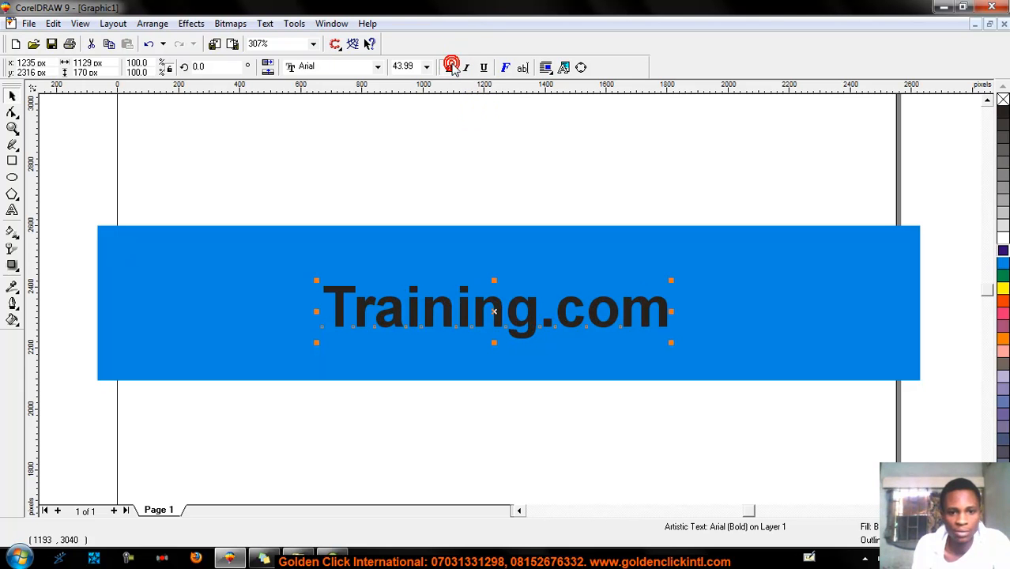
{"action": "left_click", "coordinate": [1004, 237]}
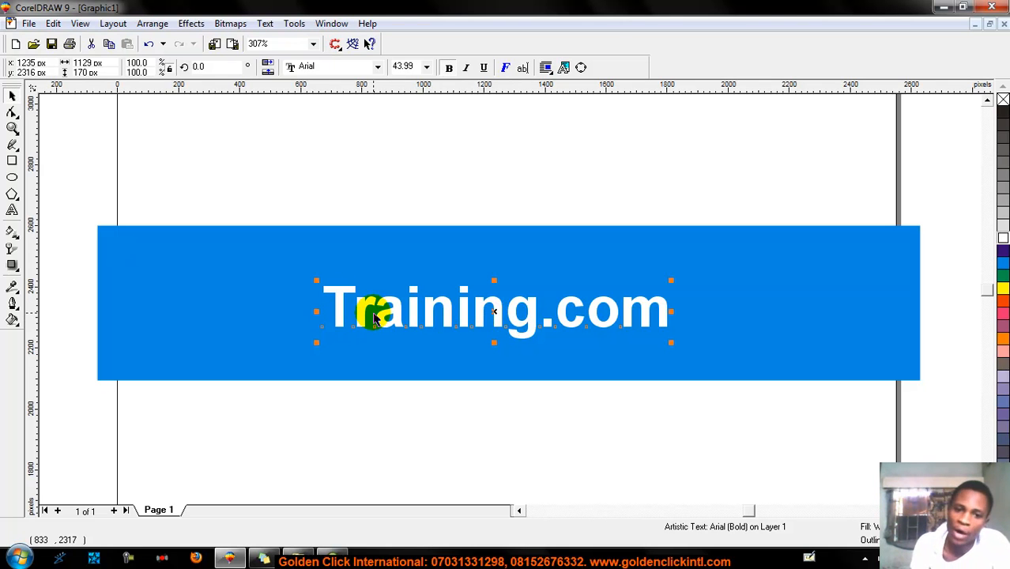
Change the case of the "Training.com" text to lowercase
{"action": "left_click", "coordinate": [266, 23]}
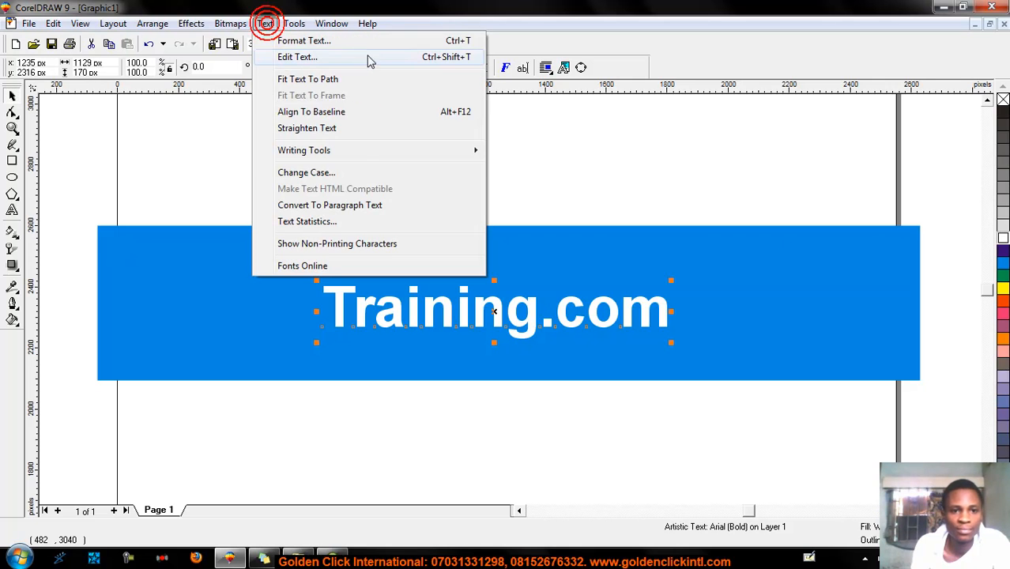
{"action": "left_click", "coordinate": [340, 172]}
{"action": "left_click", "coordinate": [425, 251]}
{"action": "left_click", "coordinate": [448, 325]}
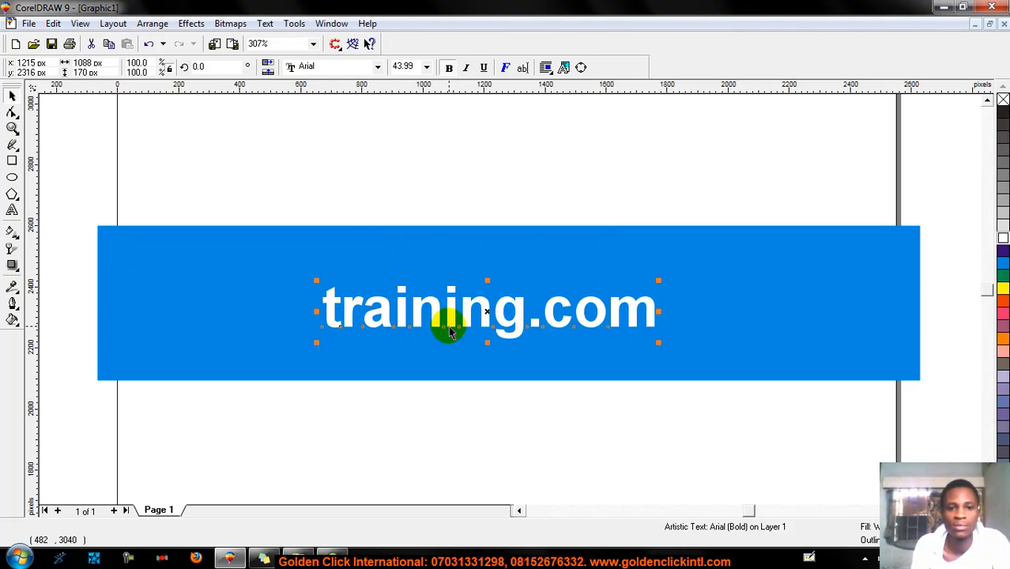
Try the UPPERCASE option on the "training.com" text and undo that case change
{"action": "left_click", "coordinate": [265, 23]}
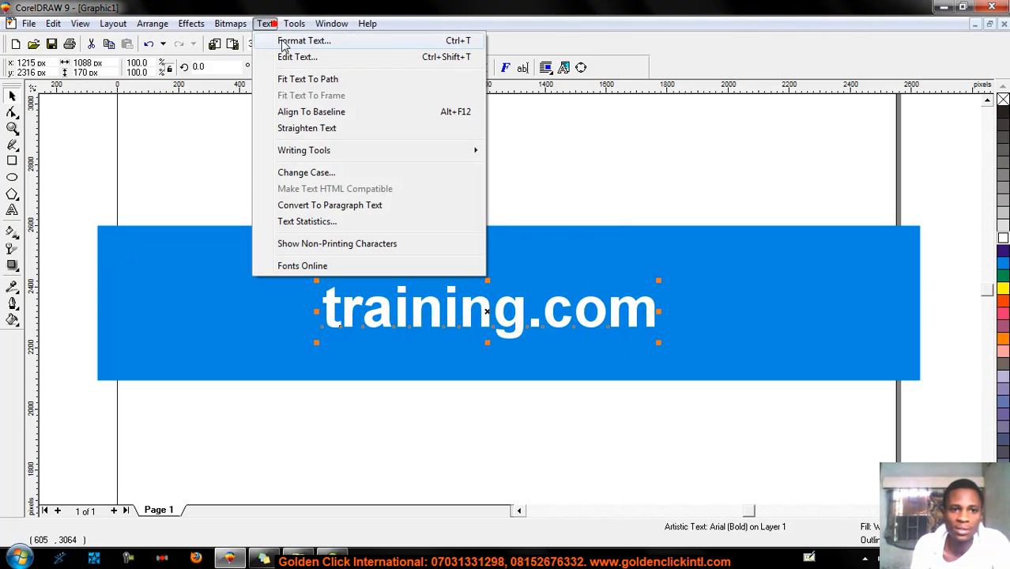
{"action": "left_click", "coordinate": [314, 172]}
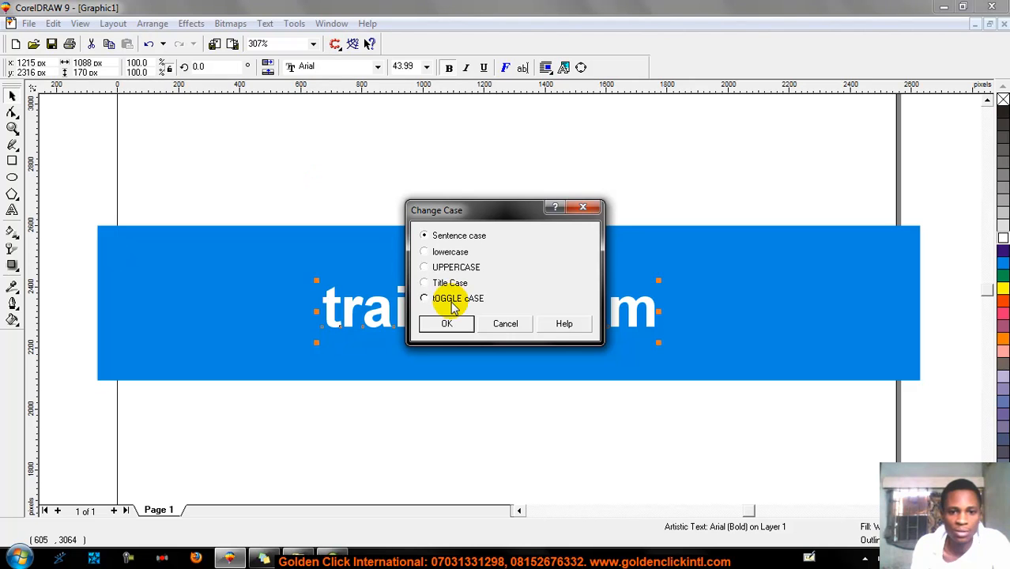
{"action": "left_click", "coordinate": [443, 268]}
{"action": "left_click", "coordinate": [446, 323]}
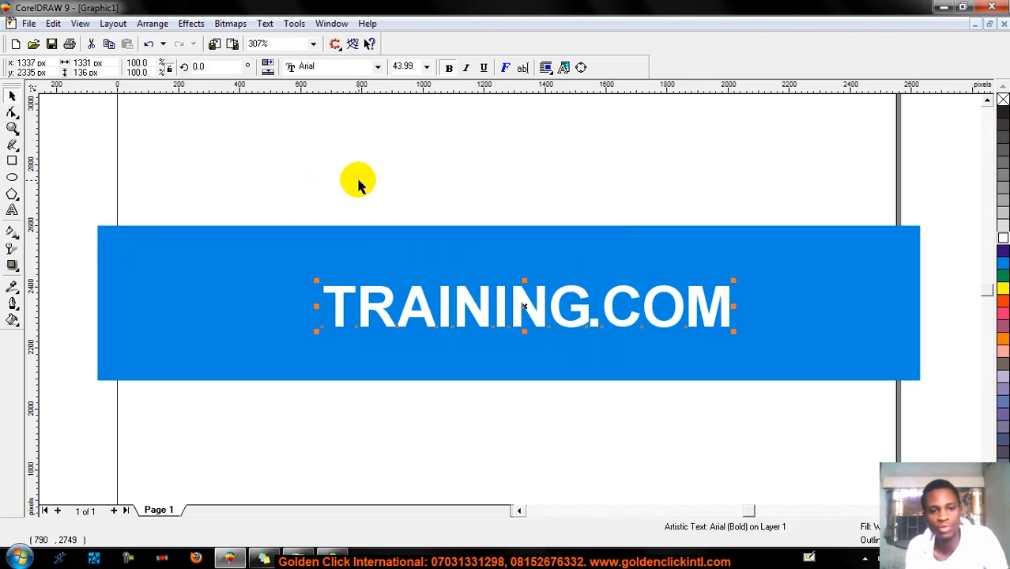
{"action": "key", "text": "ctrl+z"}
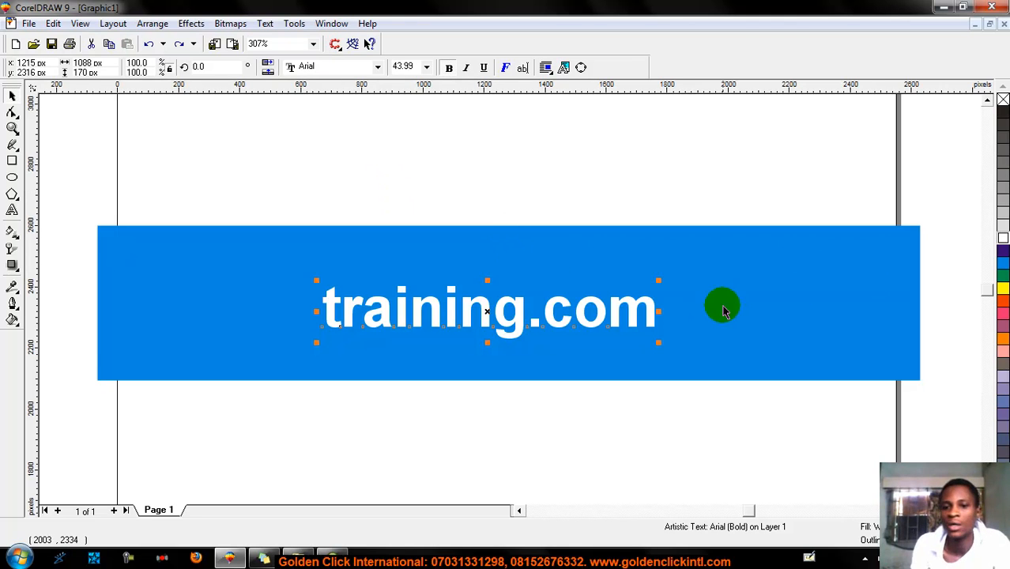
Enlarge the "training.com" text proportionally to about 54 pt and give it a black outline
{"action": "left_click_drag", "start_coordinate": [658, 281], "coordinate": [735, 245]}
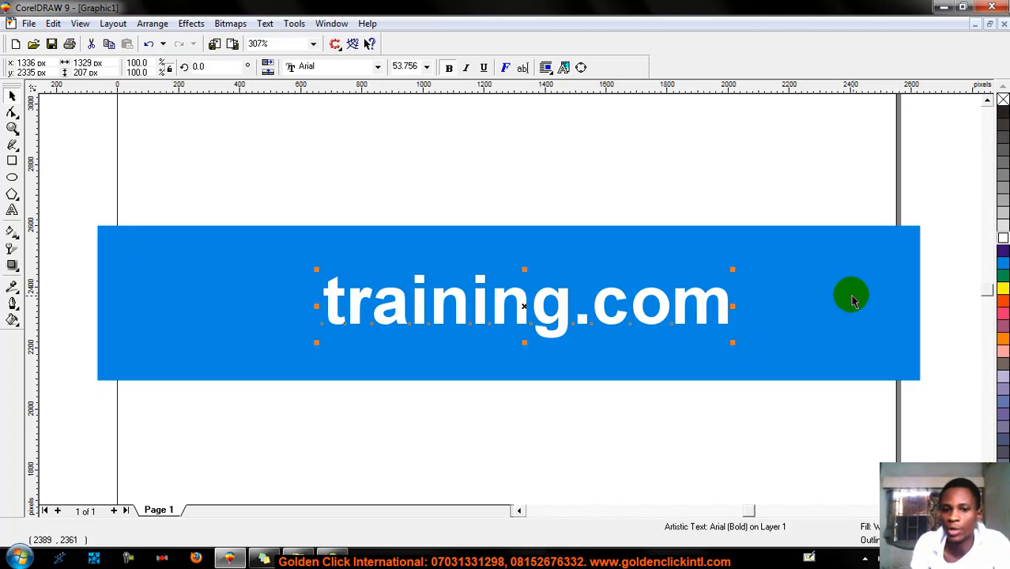
{"action": "left_click_drag", "start_coordinate": [998, 251], "coordinate": [661, 329]}
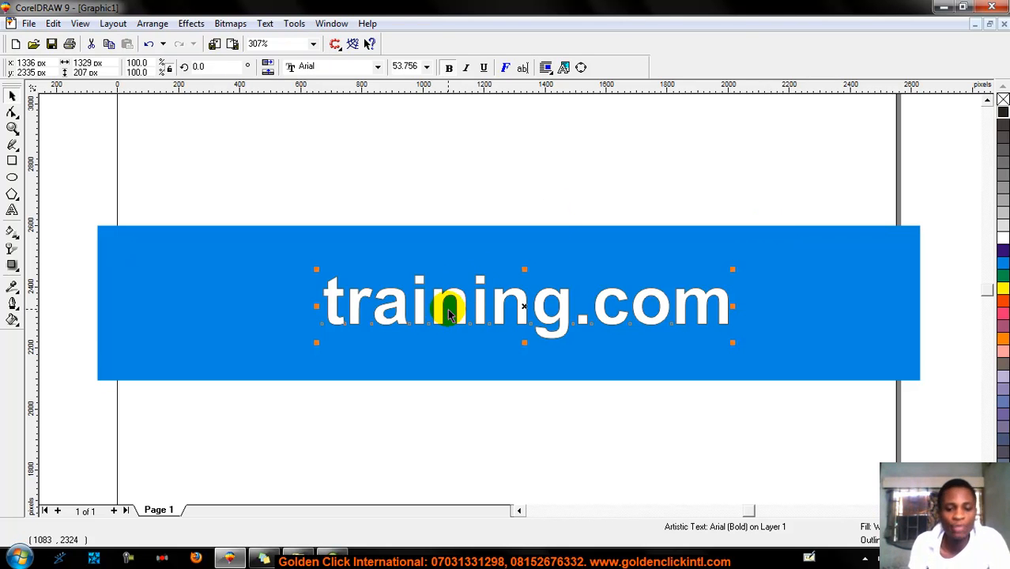
Set the text's outline width to 3 points, placed behind the fill and scaling with the image
{"action": "key", "text": "F12"}
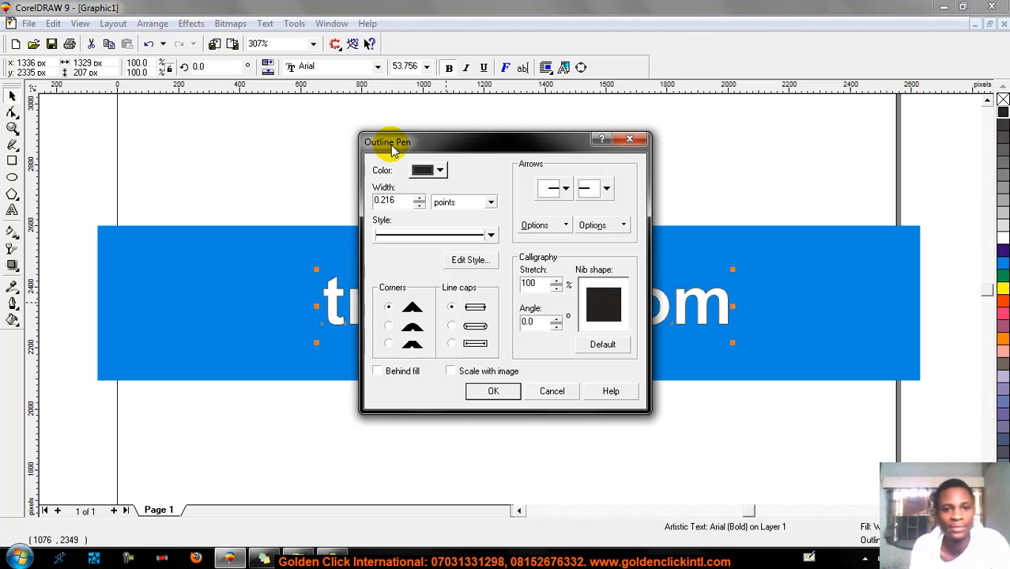
{"action": "double_click", "coordinate": [393, 200]}
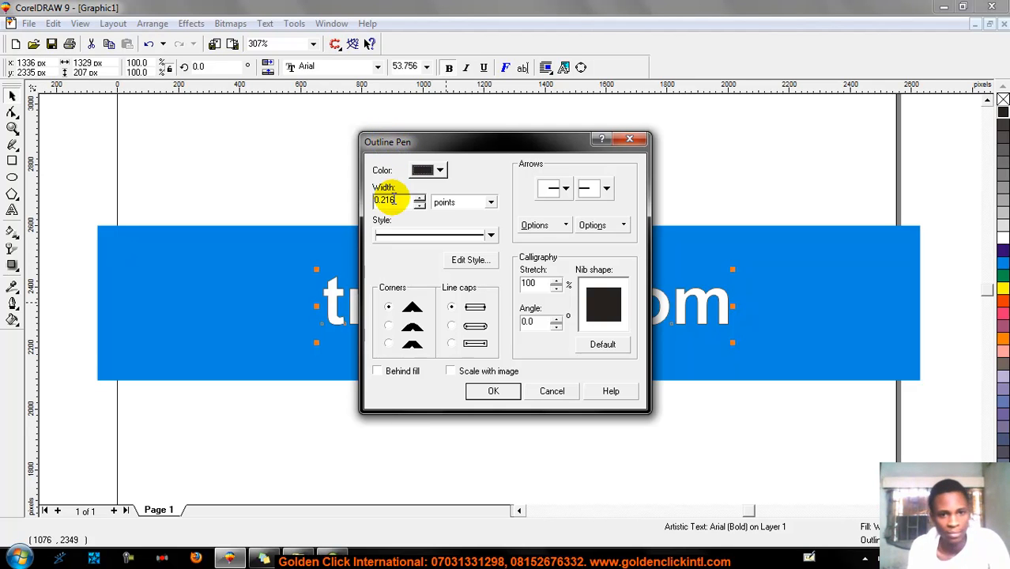
{"action": "double_click", "coordinate": [393, 201]}
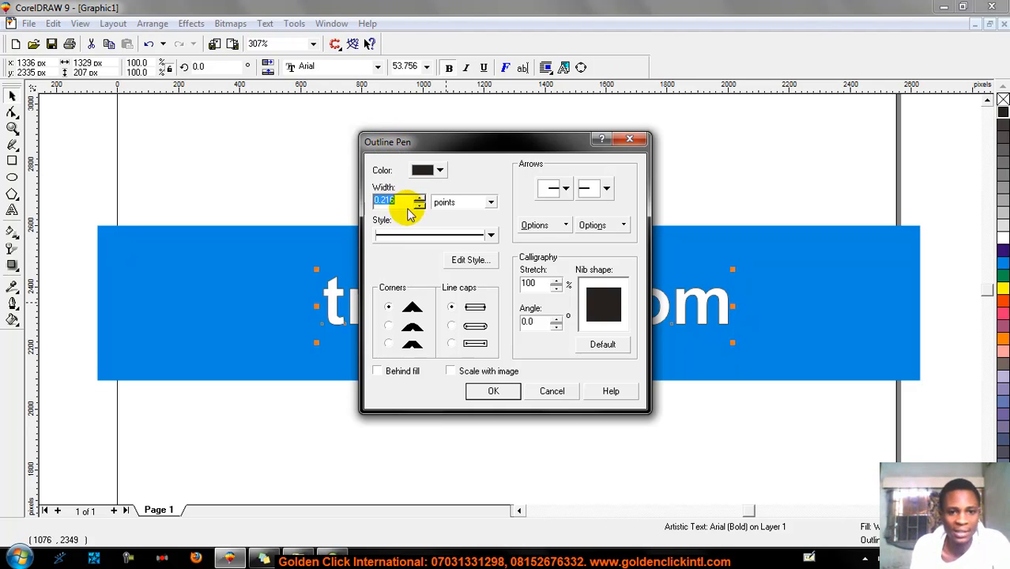
{"action": "type", "text": "3"}
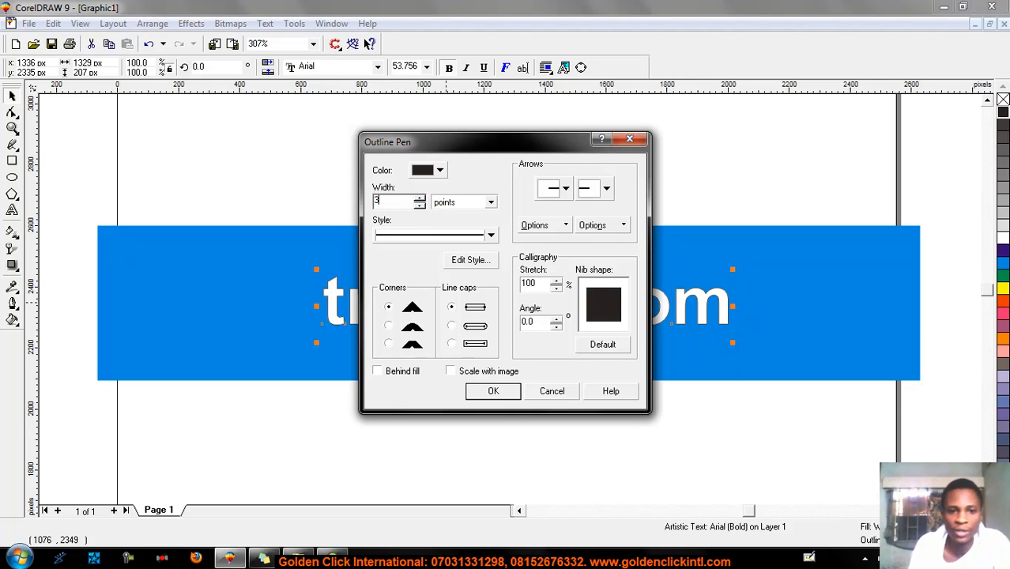
{"action": "left_click", "coordinate": [391, 377]}
{"action": "left_click", "coordinate": [453, 373]}
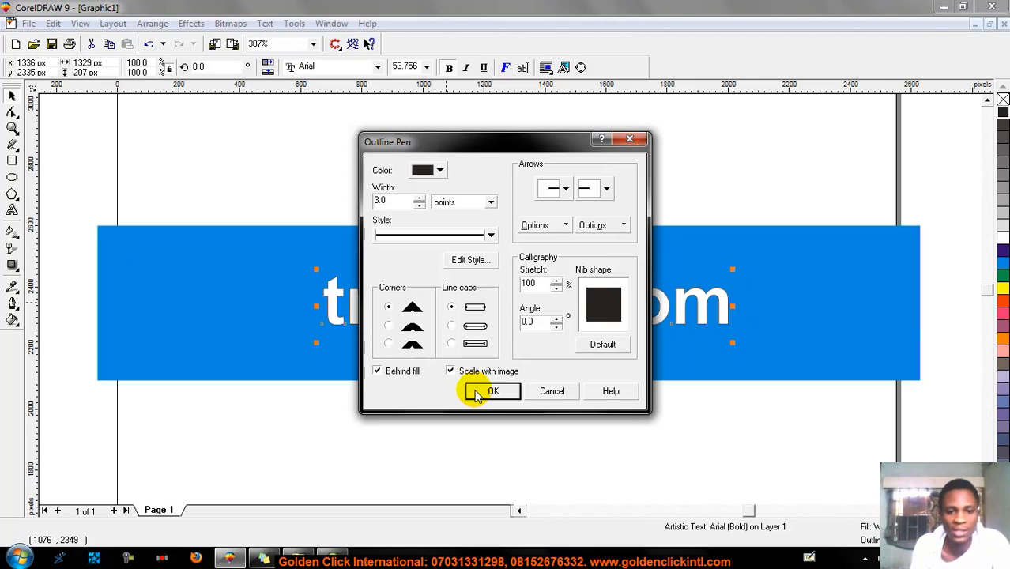
{"action": "left_click", "coordinate": [490, 392]}
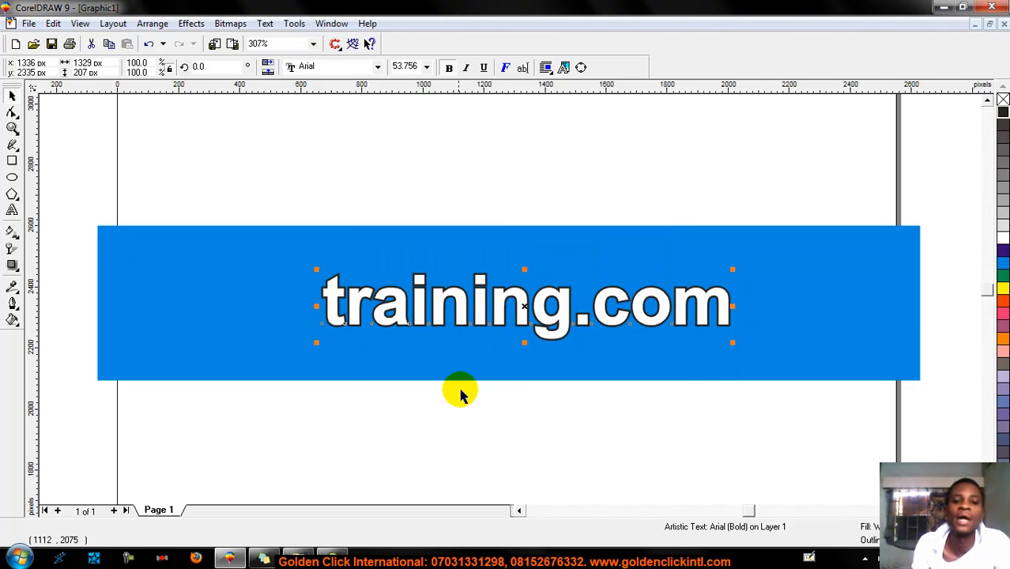
Try red-orange and dark purple outline colours on the text and set the outline back to black
{"action": "right_click", "coordinate": [1001, 306]}
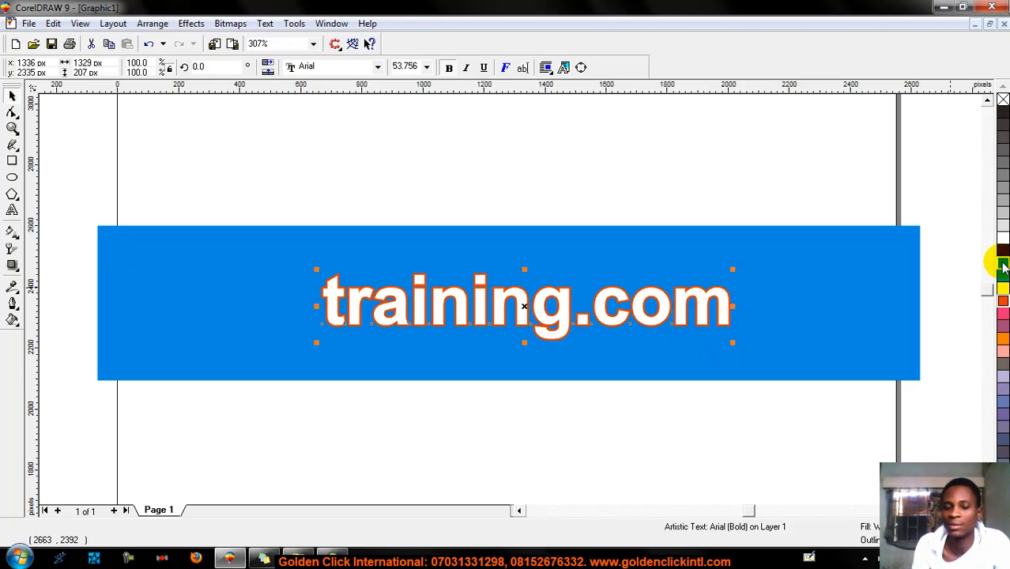
{"action": "right_click", "coordinate": [1002, 252]}
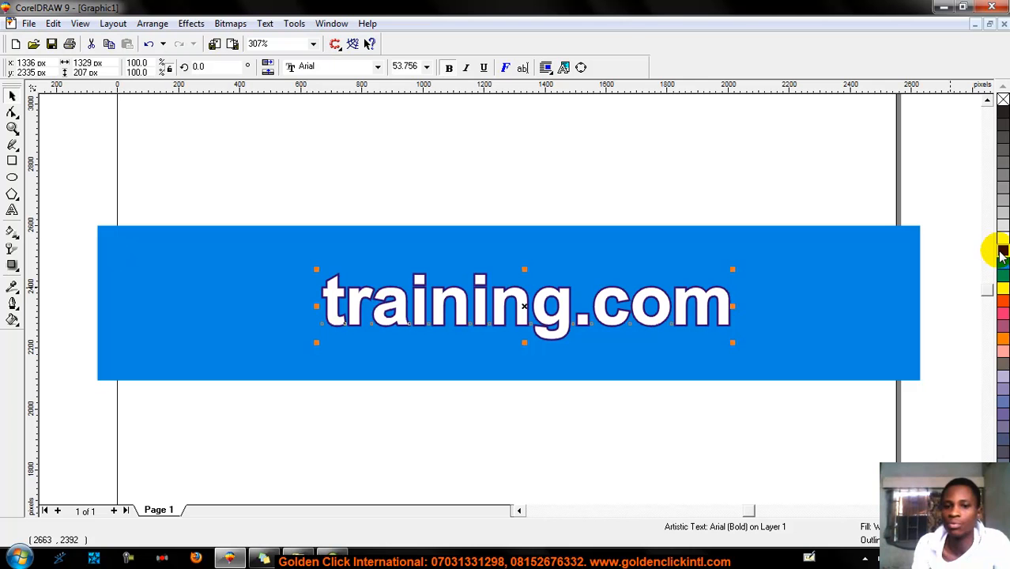
{"action": "right_click", "coordinate": [1002, 111]}
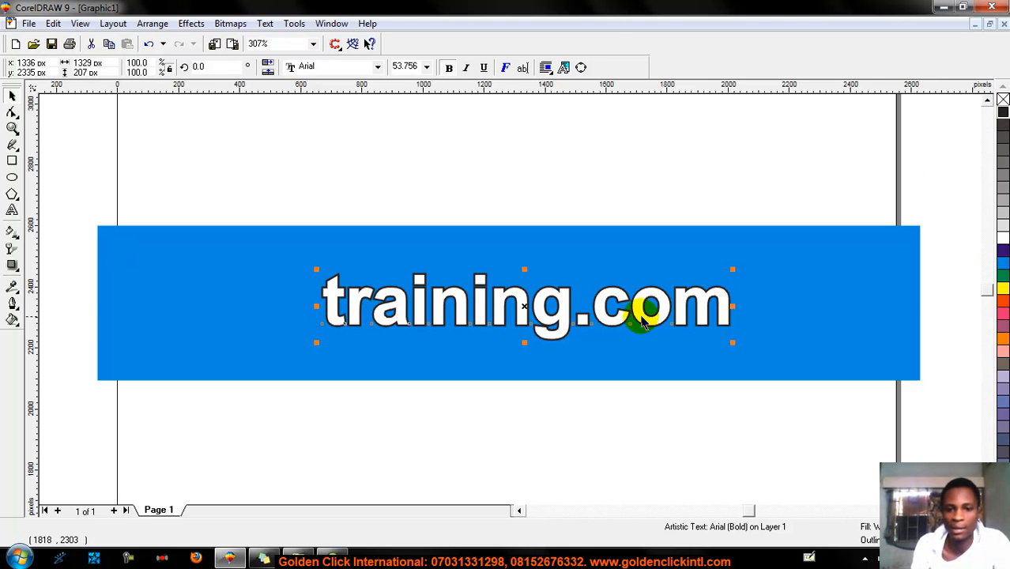
{"action": "left_click", "coordinate": [569, 251]}
{"action": "left_click", "coordinate": [500, 170]}
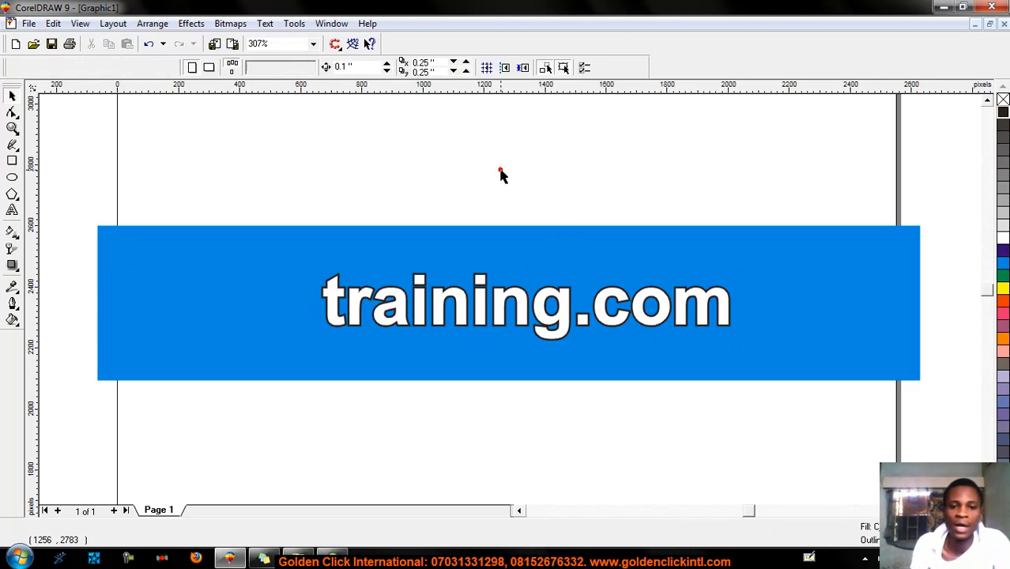
{"action": "left_click", "coordinate": [860, 287]}
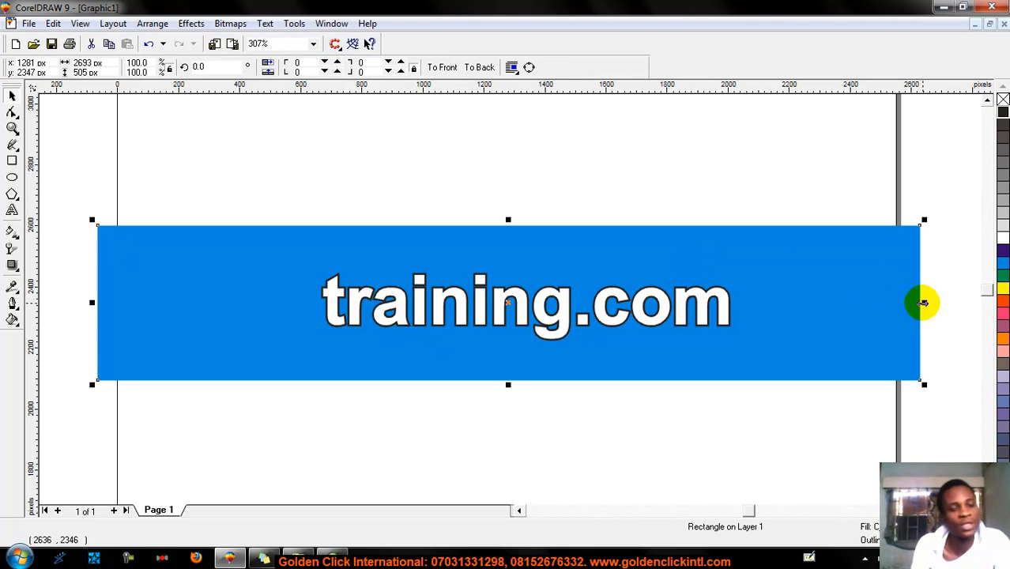
{"action": "left_click_drag", "start_coordinate": [924, 303], "coordinate": [177, 328]}
{"action": "key", "text": "Escape"}
{"action": "left_click", "coordinate": [177, 328]}
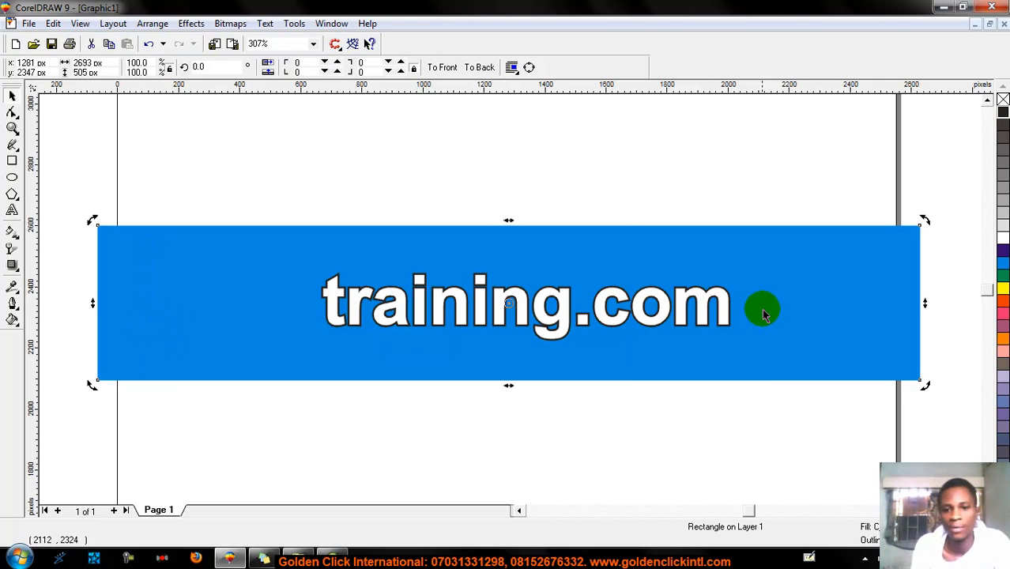
{"action": "left_click", "coordinate": [810, 273]}
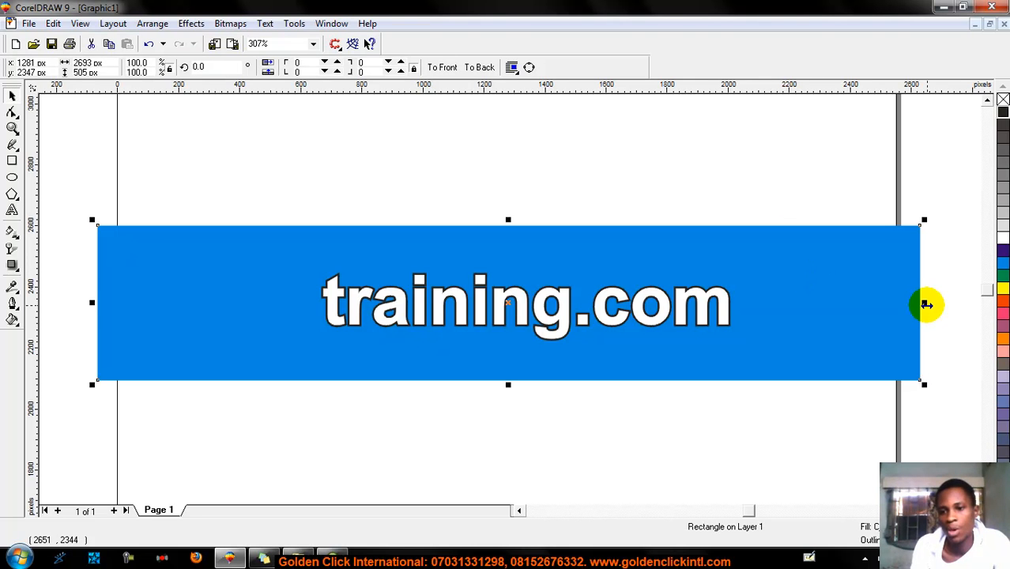
{"action": "left_click_drag", "start_coordinate": [926, 304], "coordinate": [283, 285]}
{"action": "key", "text": "Escape"}
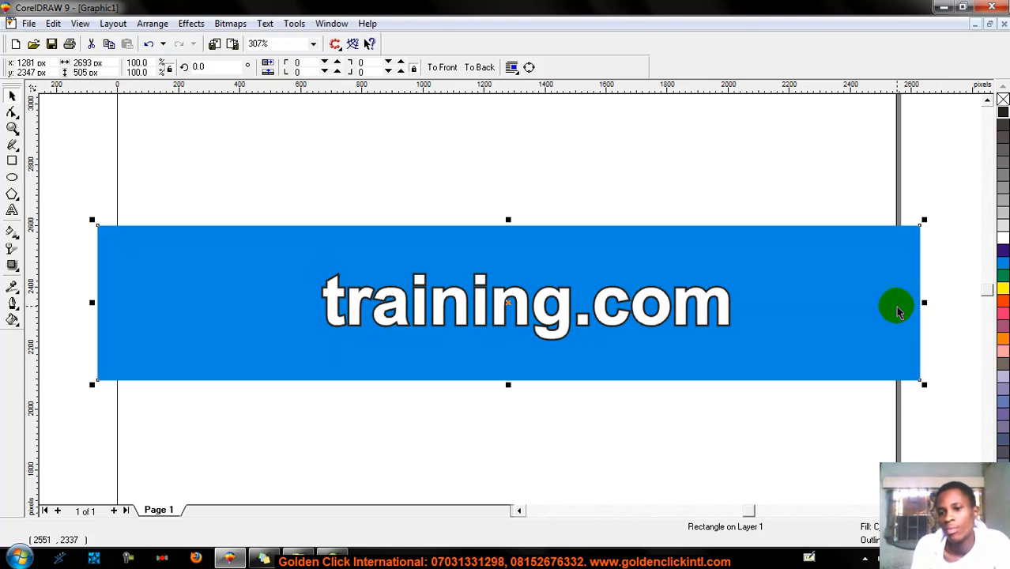
Duplicate the blue rectangle as a strip about 319 px wide at its left end, filled with 50% black grey
{"action": "left_click_drag", "start_coordinate": [926, 304], "coordinate": [172, 300]}
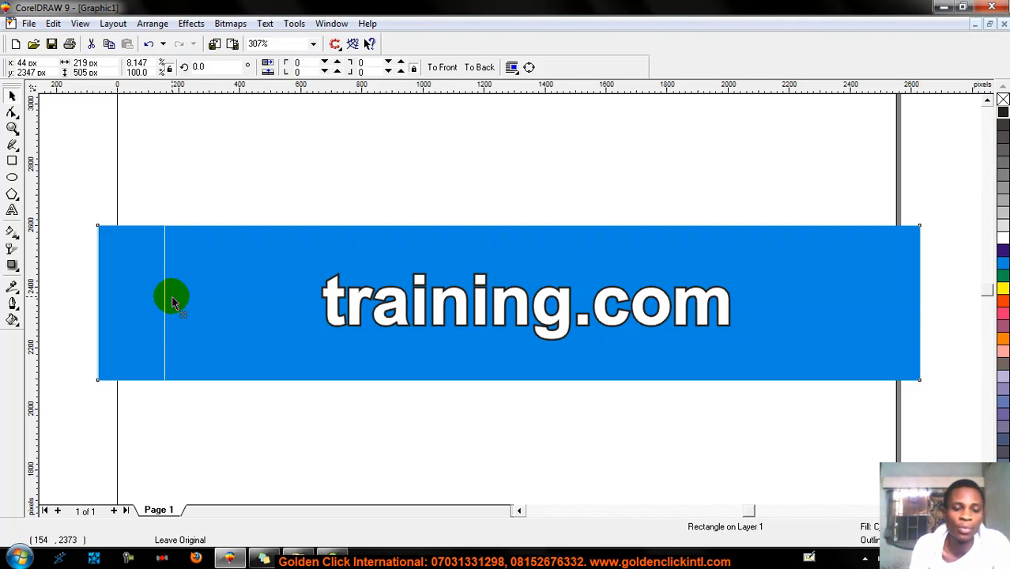
{"action": "mouse_move", "coordinate": [172, 299]}
{"action": "left_mouse_down"}
{"action": "mouse_move", "coordinate": [174, 310]}
{"action": "mouse_move", "coordinate": [169, 300]}
{"action": "left_mouse_up"}
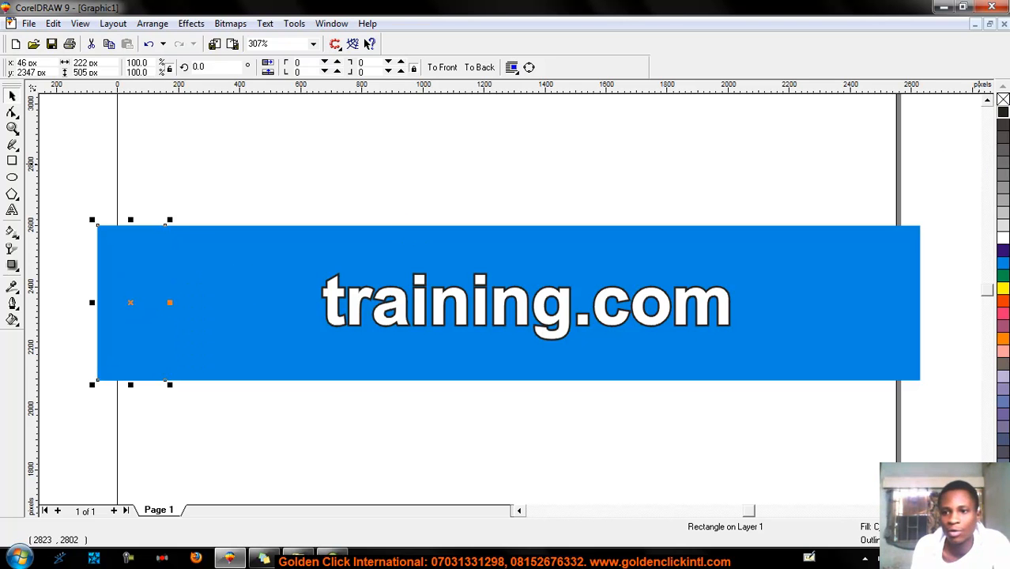
{"action": "left_click", "coordinate": [1003, 202]}
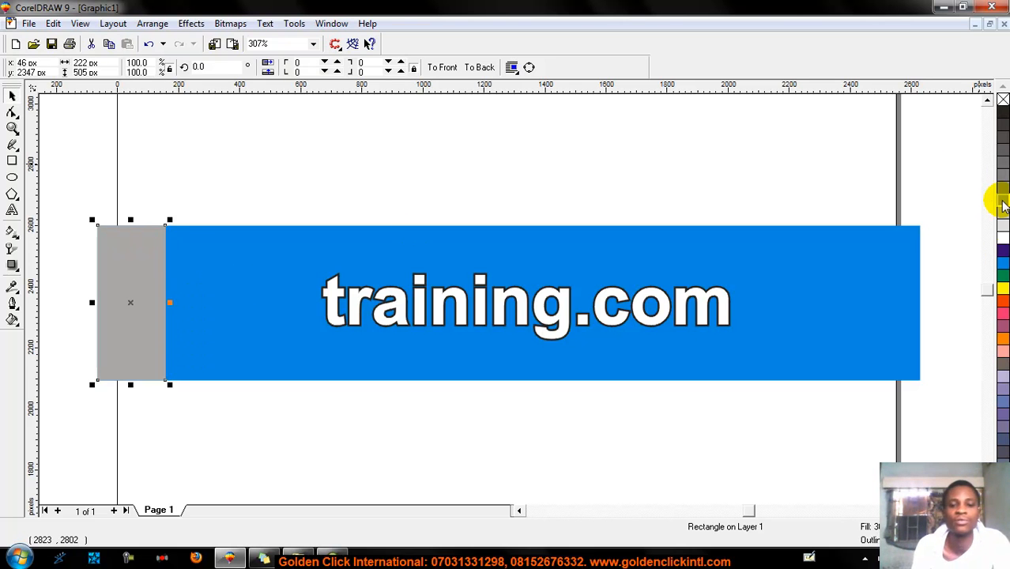
{"action": "left_click", "coordinate": [1002, 208]}
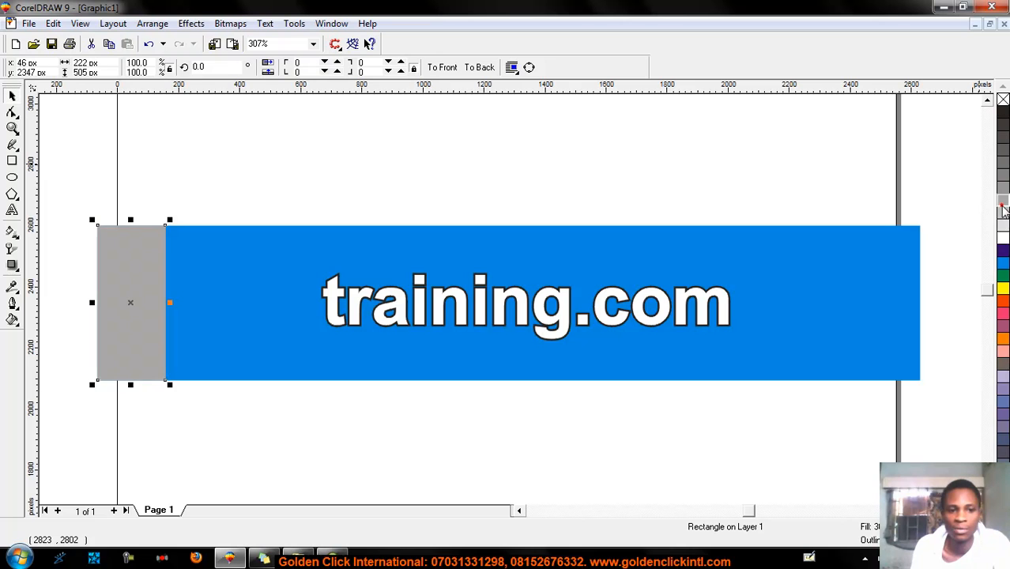
{"action": "left_click", "coordinate": [1001, 175]}
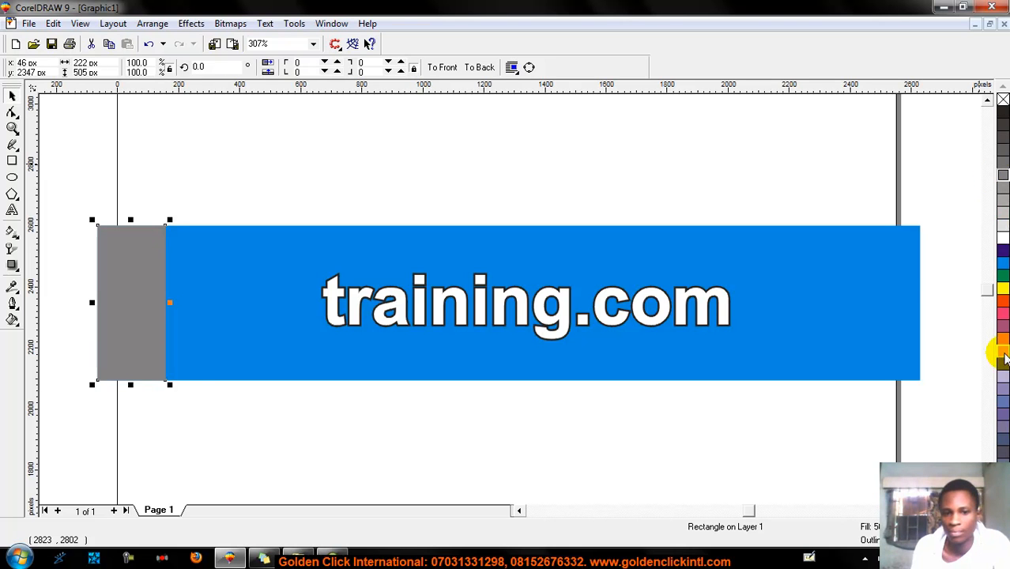
{"action": "left_click_drag", "start_coordinate": [170, 303], "coordinate": [200, 304]}
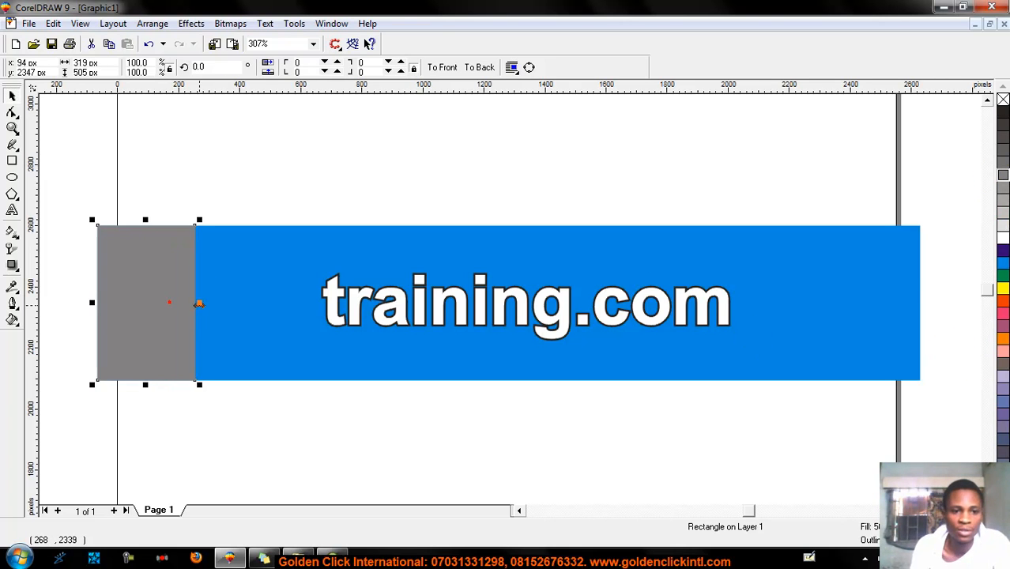
Duplicate the blue rectangle as a strip about 278 px wide at its right end and, after comparing palette colours, fill it with orange
{"action": "left_click", "coordinate": [228, 308]}
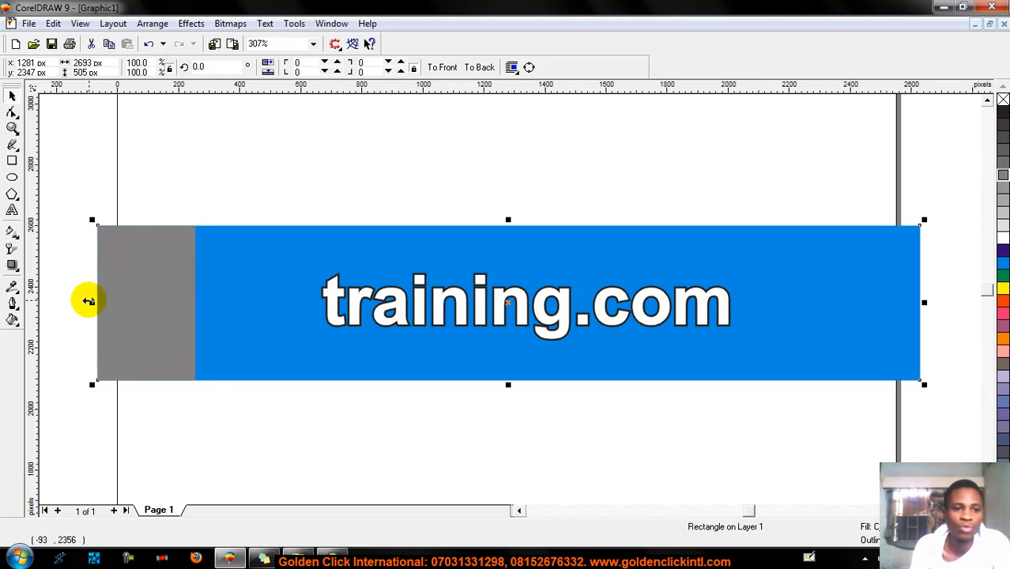
{"action": "left_click_drag", "start_coordinate": [91, 303], "coordinate": [825, 340]}
{"action": "left_click", "coordinate": [1003, 251]}
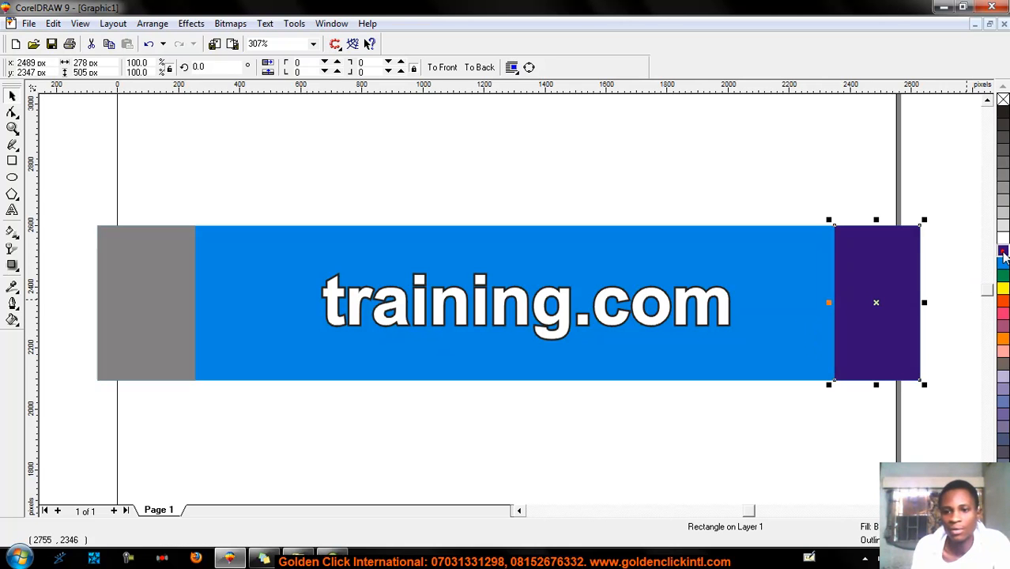
{"action": "left_click", "coordinate": [1004, 264]}
{"action": "left_click", "coordinate": [1003, 275]}
{"action": "left_click", "coordinate": [1004, 288]}
{"action": "left_click", "coordinate": [1003, 315]}
{"action": "left_click", "coordinate": [1003, 338]}
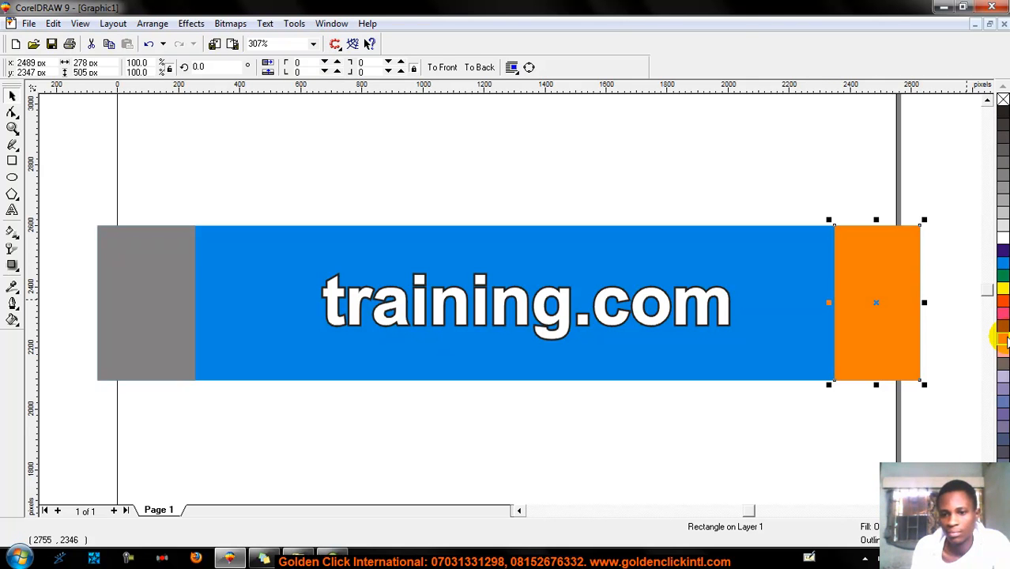
Try an orange fill on the rectangle's left strip and change it to a lighter 30% black grey
{"action": "left_click", "coordinate": [149, 301]}
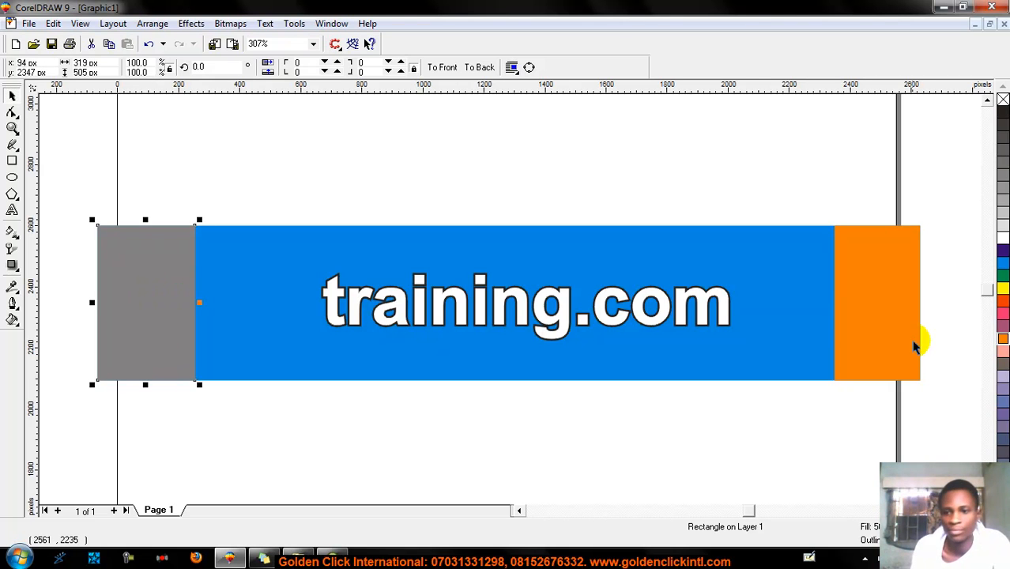
{"action": "left_click", "coordinate": [1003, 337]}
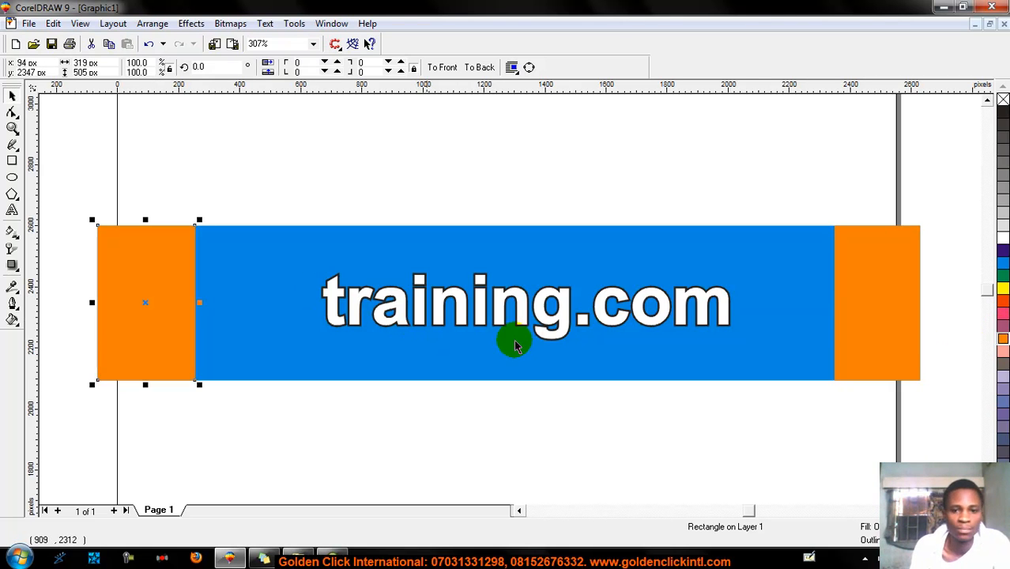
{"action": "left_click", "coordinate": [1002, 198]}
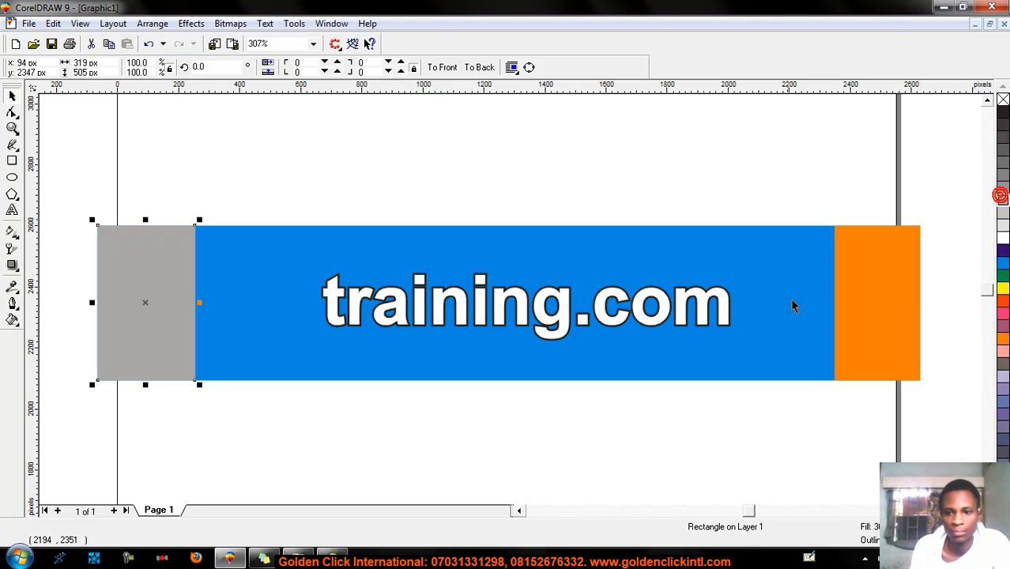
Try 30% black grey on the blue rectangle's right strip, and fill both end strips with dark purple
{"action": "left_click", "coordinate": [860, 309]}
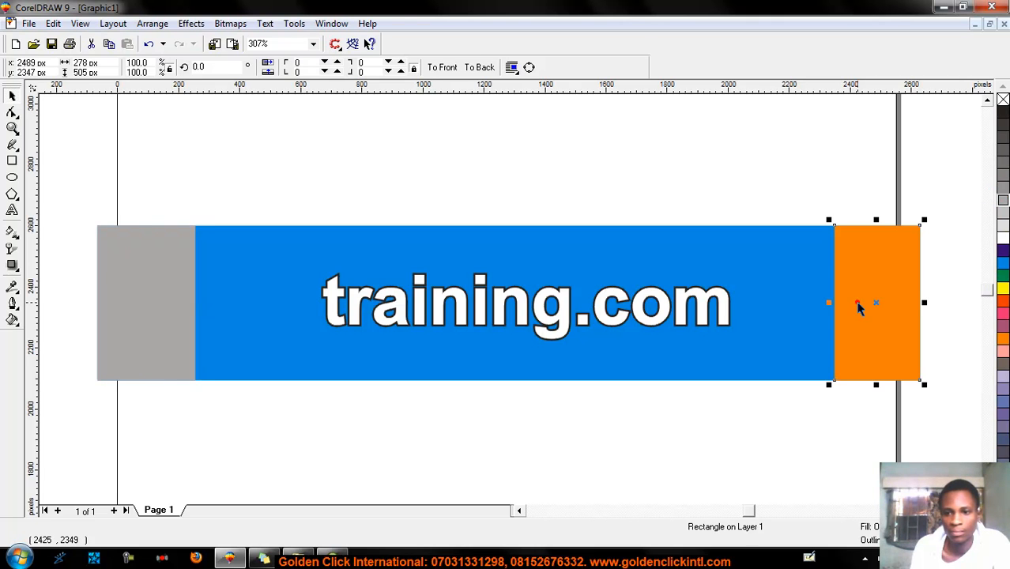
{"action": "left_click", "coordinate": [1002, 199]}
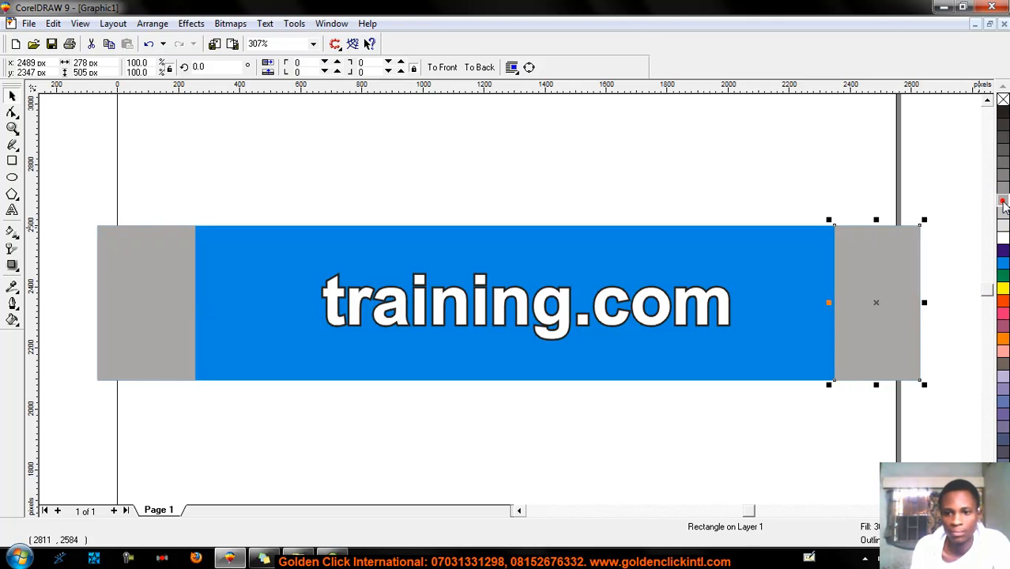
{"action": "left_click", "coordinate": [160, 300]}
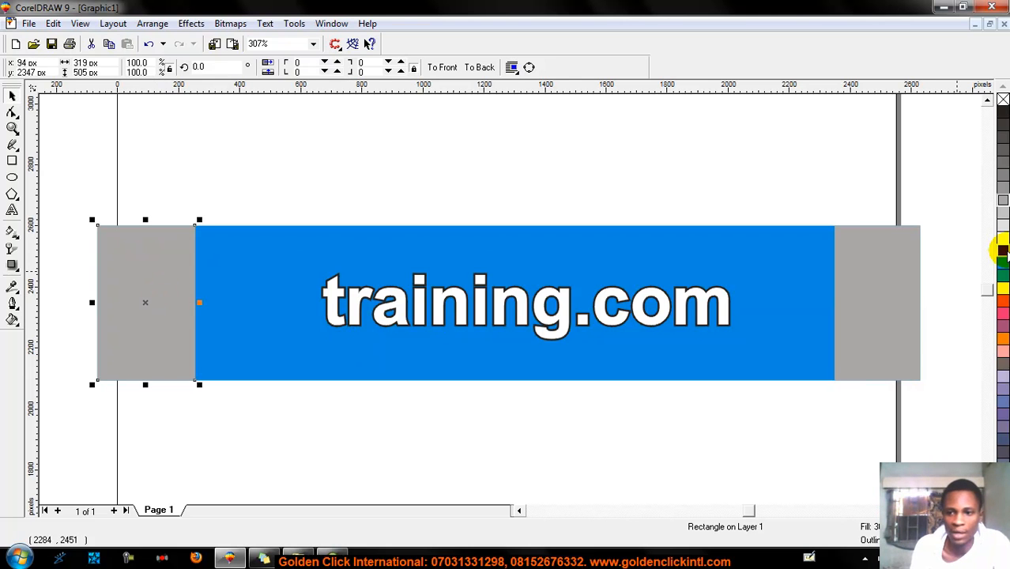
{"action": "left_click", "coordinate": [1003, 250]}
{"action": "left_click", "coordinate": [873, 296]}
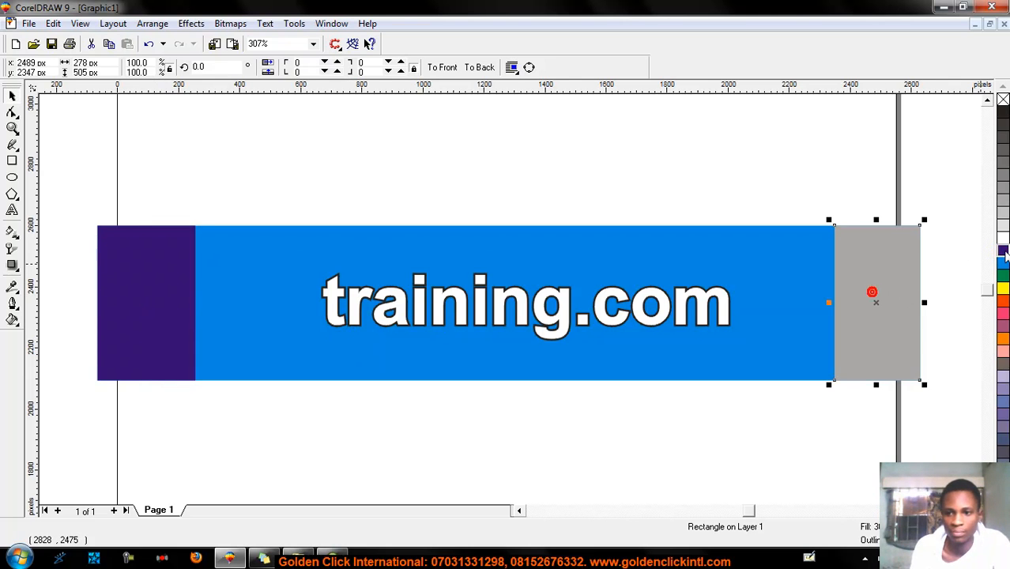
{"action": "left_click", "coordinate": [1003, 250]}
Apply a horizontal linear fountain transparency to the left purple strip, fading it inward into the blue rectangle
{"action": "left_click", "coordinate": [158, 259]}
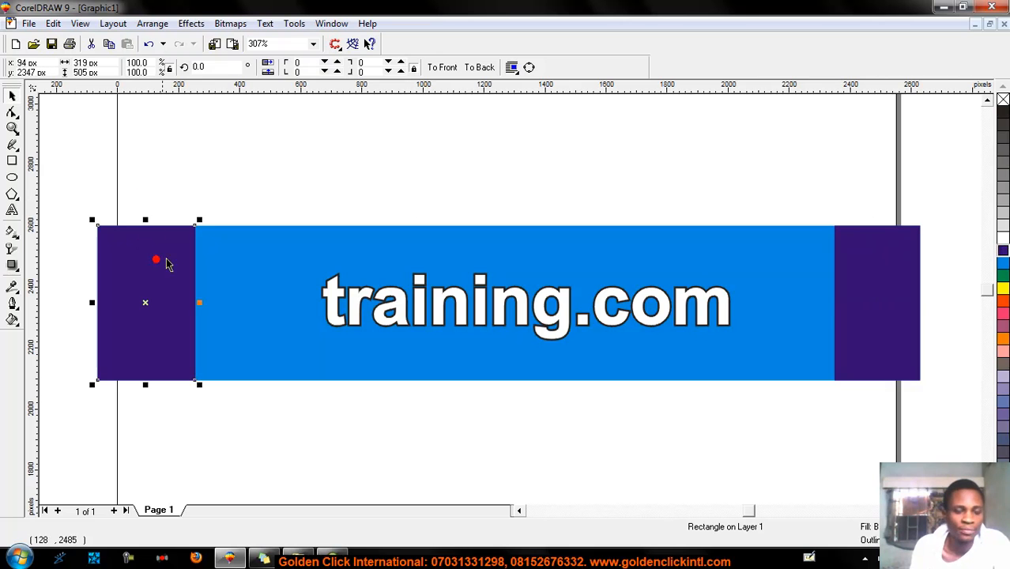
{"action": "left_click", "coordinate": [12, 248]}
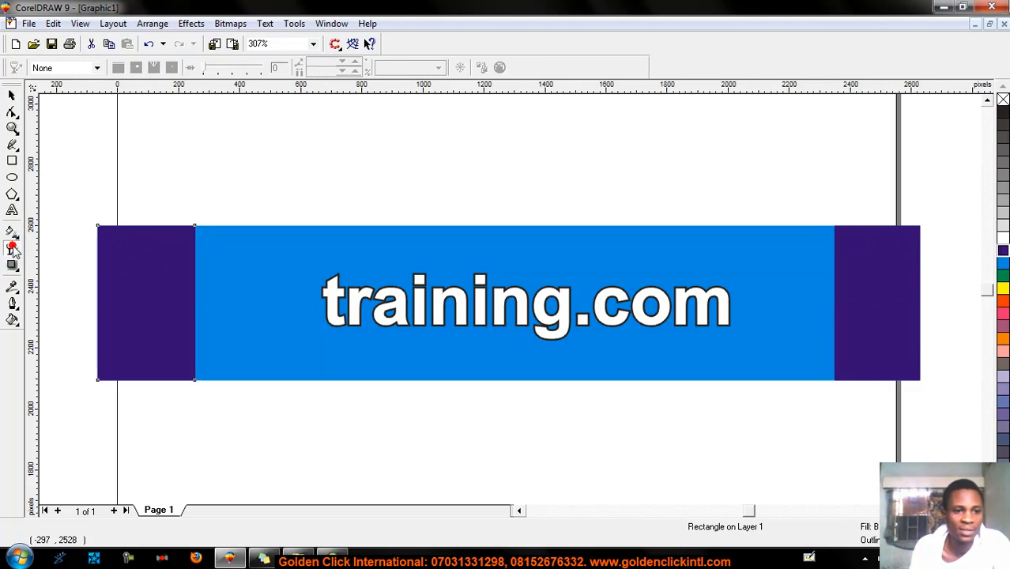
{"action": "left_click", "coordinate": [12, 96]}
{"action": "left_click", "coordinate": [135, 304]}
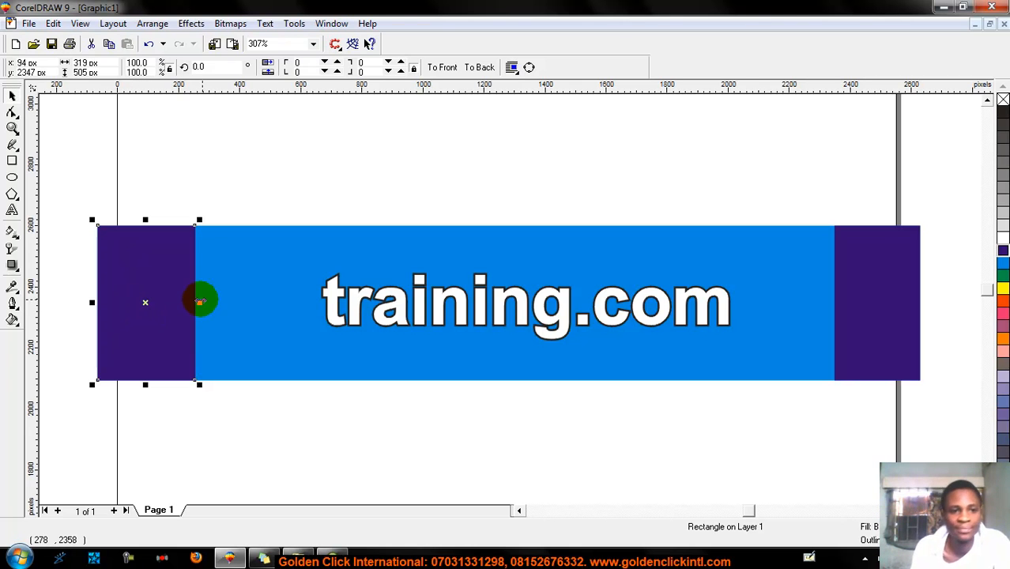
{"action": "left_click", "coordinate": [12, 251]}
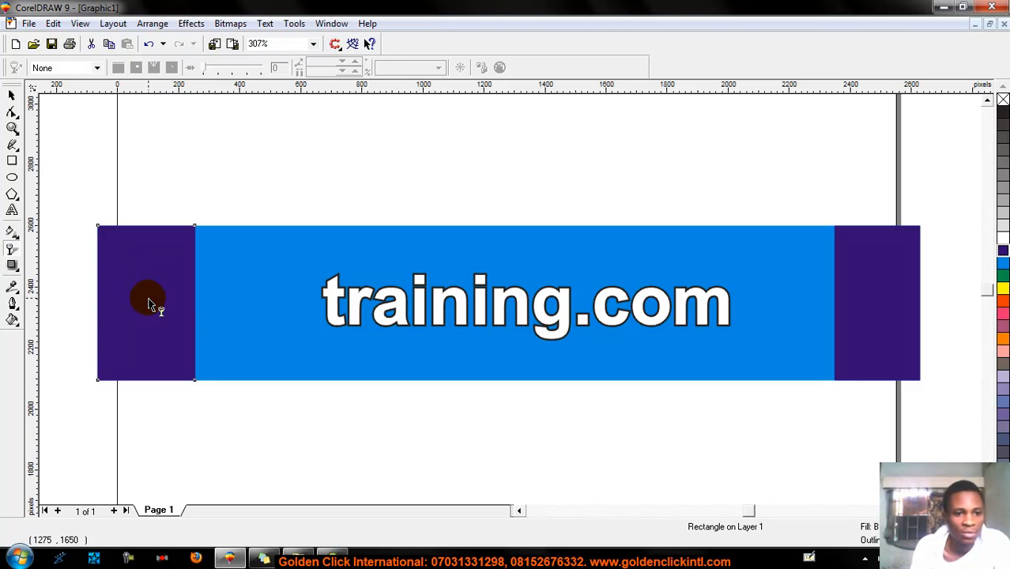
{"action": "left_click_drag", "start_coordinate": [147, 297], "coordinate": [190, 297]}
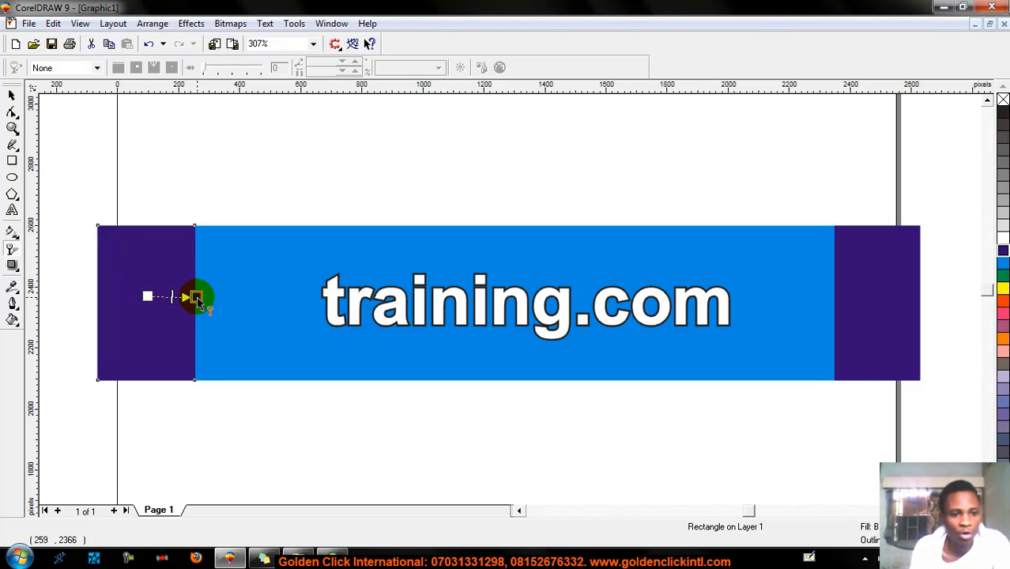
{"action": "left_click_drag", "start_coordinate": [197, 297], "coordinate": [128, 295]}
{"action": "left_click", "coordinate": [150, 298]}
{"action": "left_click", "coordinate": [206, 296]}
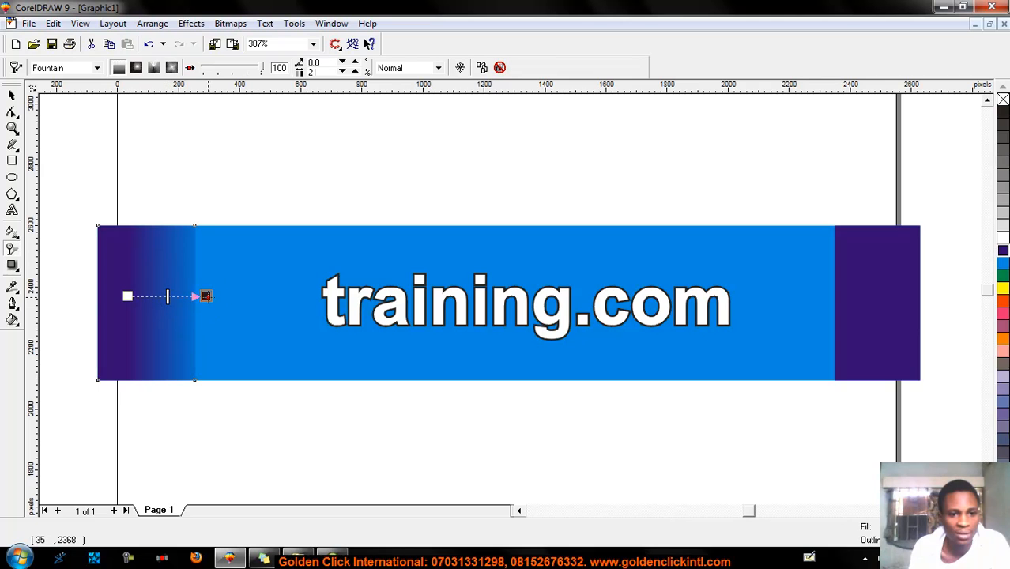
{"action": "left_click_drag", "start_coordinate": [190, 297], "coordinate": [188, 296]}
{"action": "key", "text": "space"}
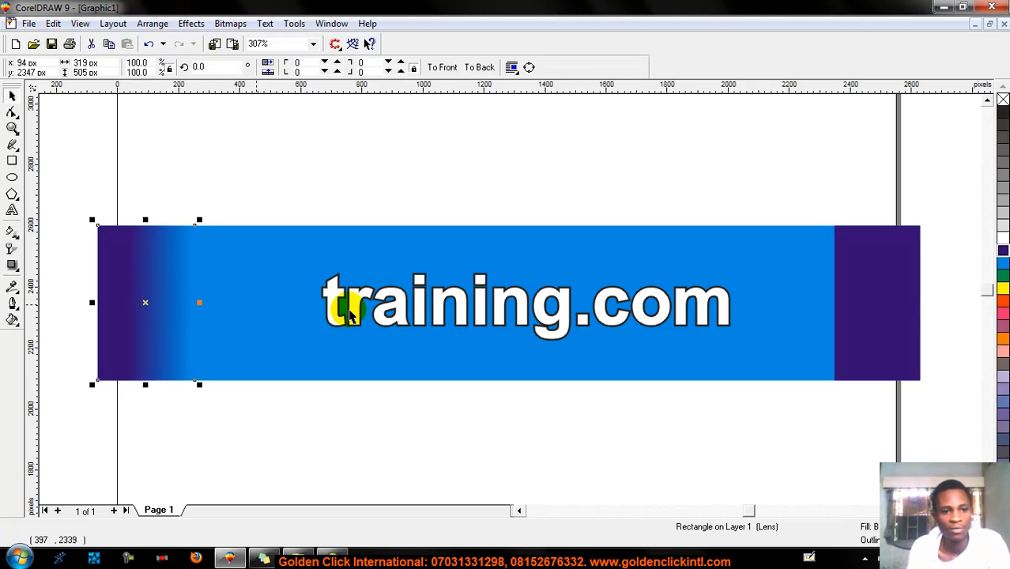
Apply a linear fountain transparency at 180 degrees to the right purple strip, shortening the fade so it blends inward into the blue
{"action": "left_click", "coordinate": [869, 297]}
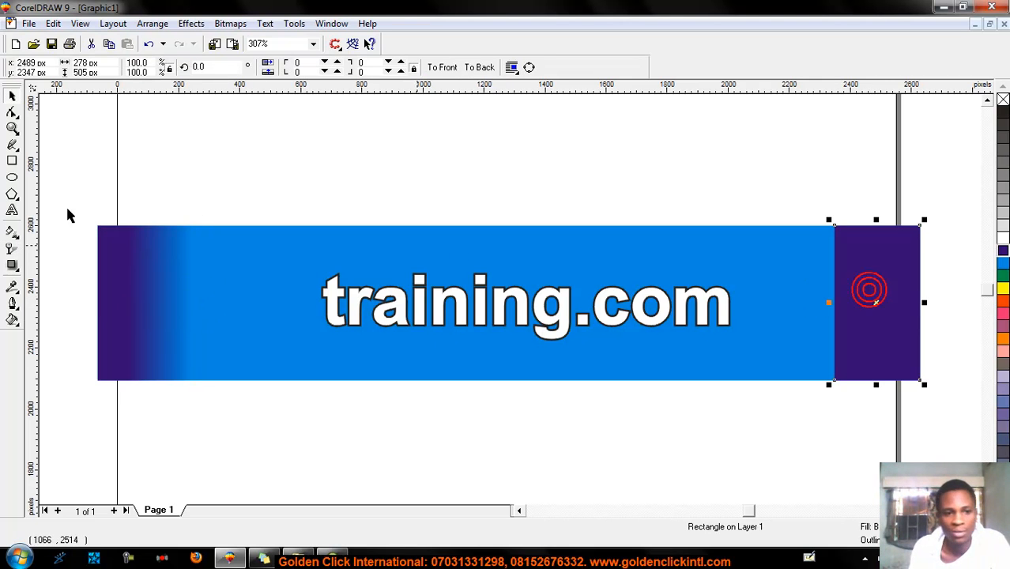
{"action": "left_click", "coordinate": [11, 251]}
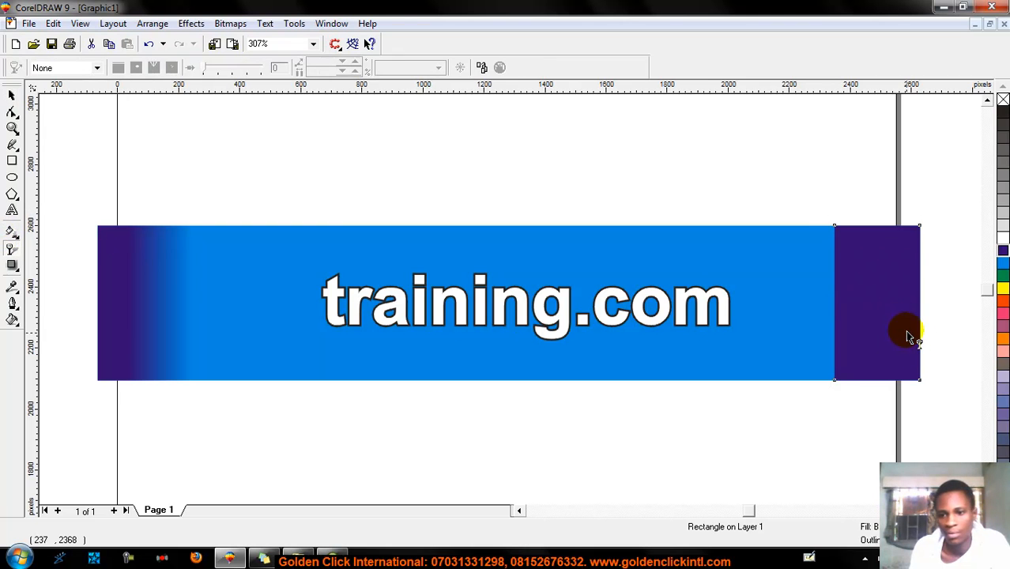
{"action": "left_click_drag", "start_coordinate": [886, 303], "coordinate": [825, 304]}
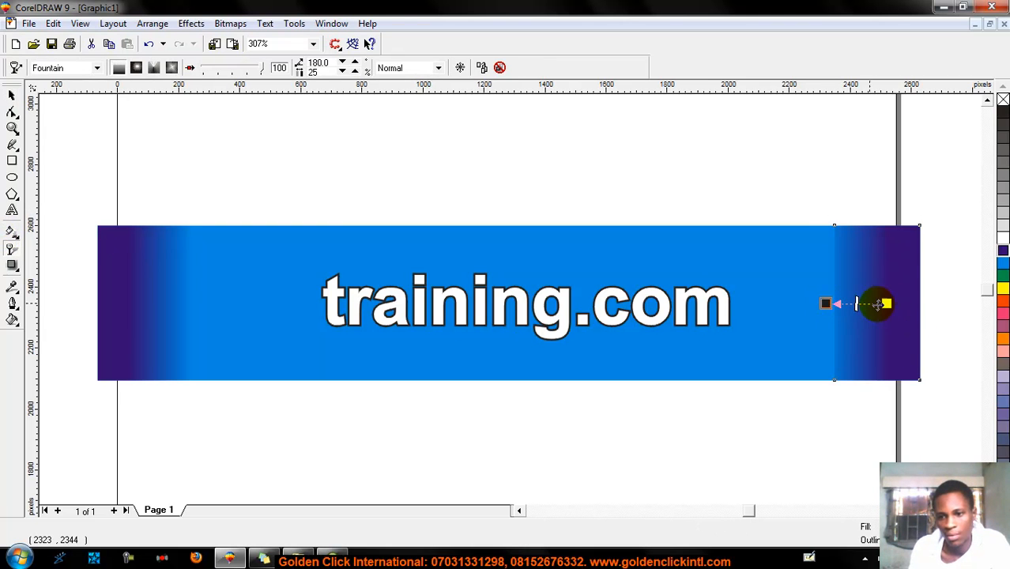
{"action": "left_click_drag", "start_coordinate": [886, 303], "coordinate": [845, 304]}
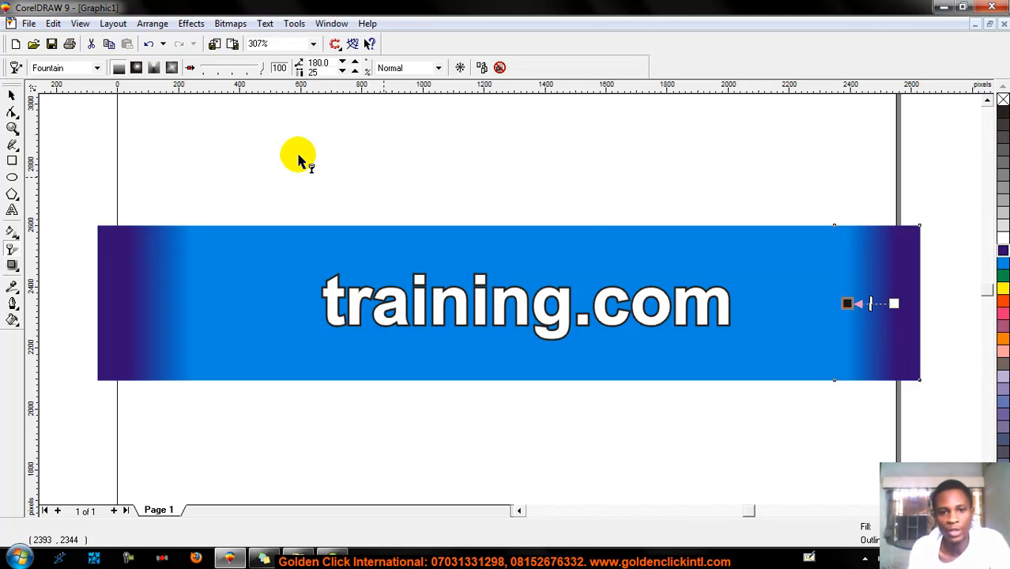
{"action": "left_click", "coordinate": [12, 95]}
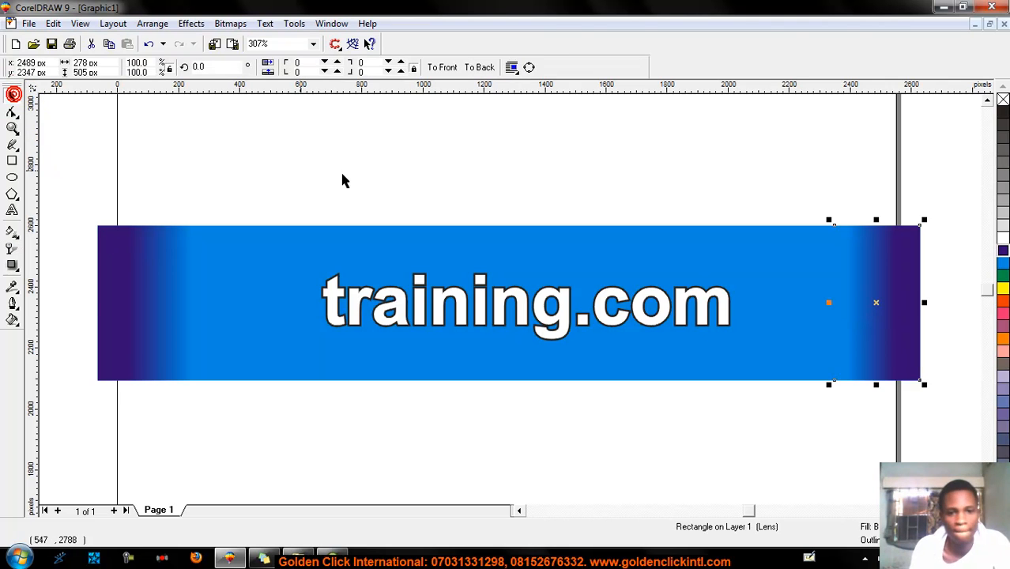
{"action": "left_click", "coordinate": [356, 168]}
Try underlining the "training.com" text and remove the underline
{"action": "left_click", "coordinate": [469, 317]}
{"action": "left_click", "coordinate": [463, 311]}
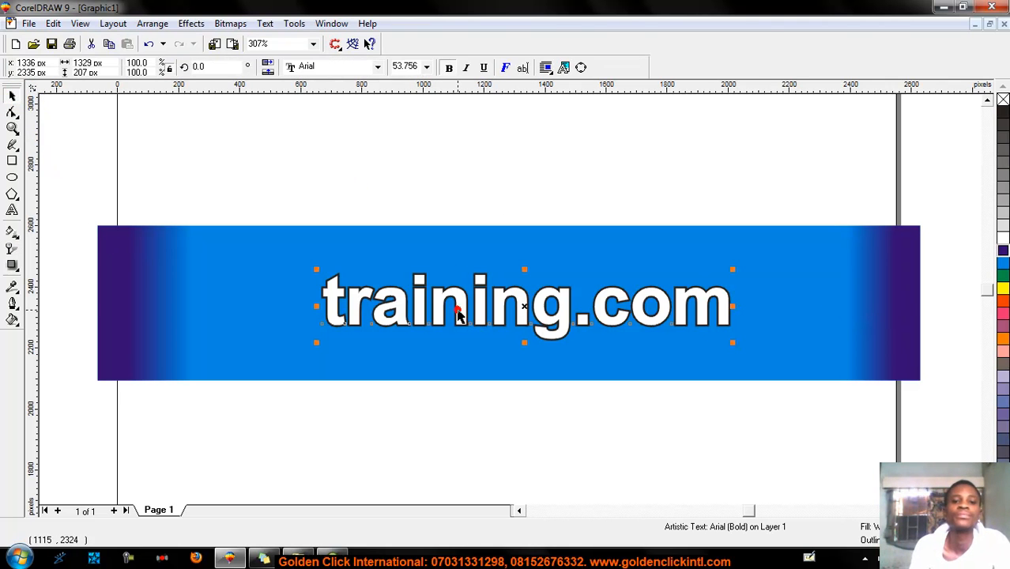
{"action": "left_click", "coordinate": [485, 68]}
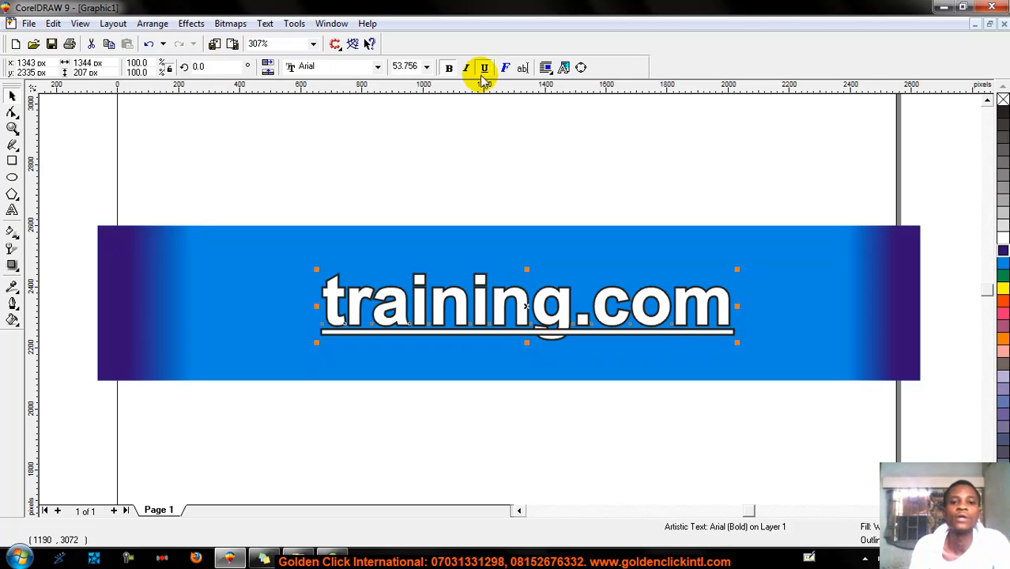
{"action": "left_click", "coordinate": [484, 67]}
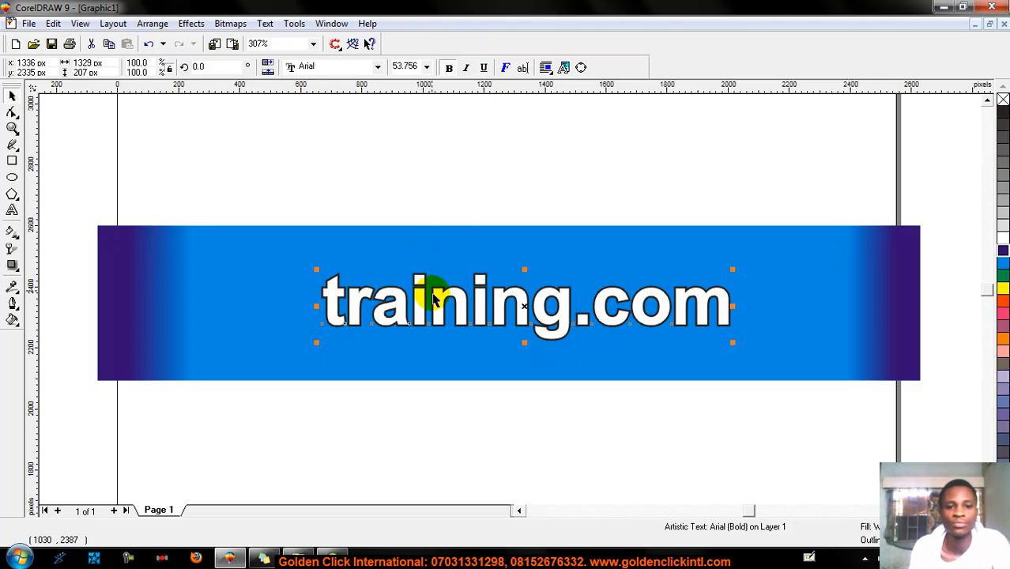
{"action": "left_click", "coordinate": [455, 249], "text": "shift"}
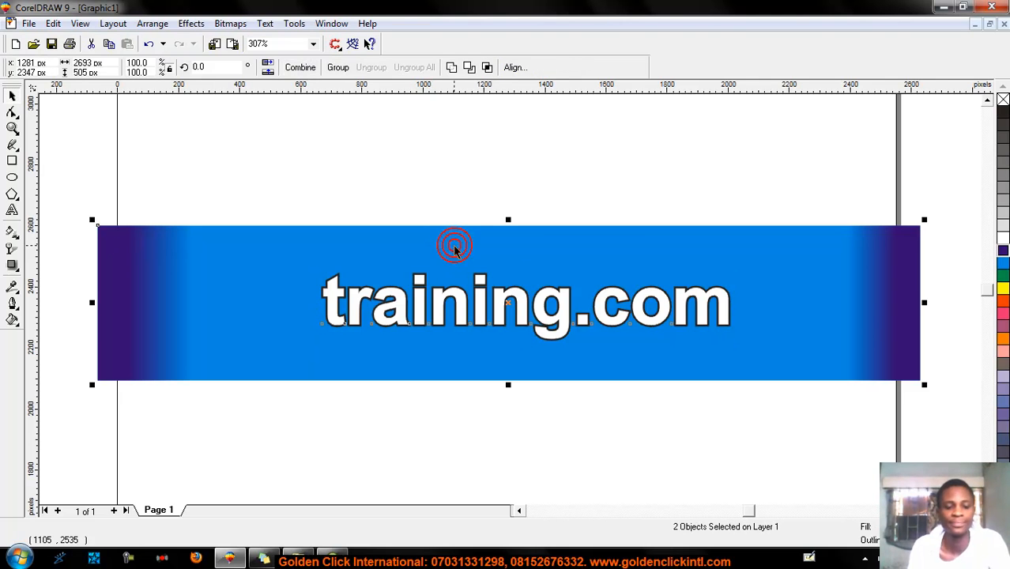
{"action": "left_click", "coordinate": [465, 155]}
{"action": "left_click", "coordinate": [458, 292]}
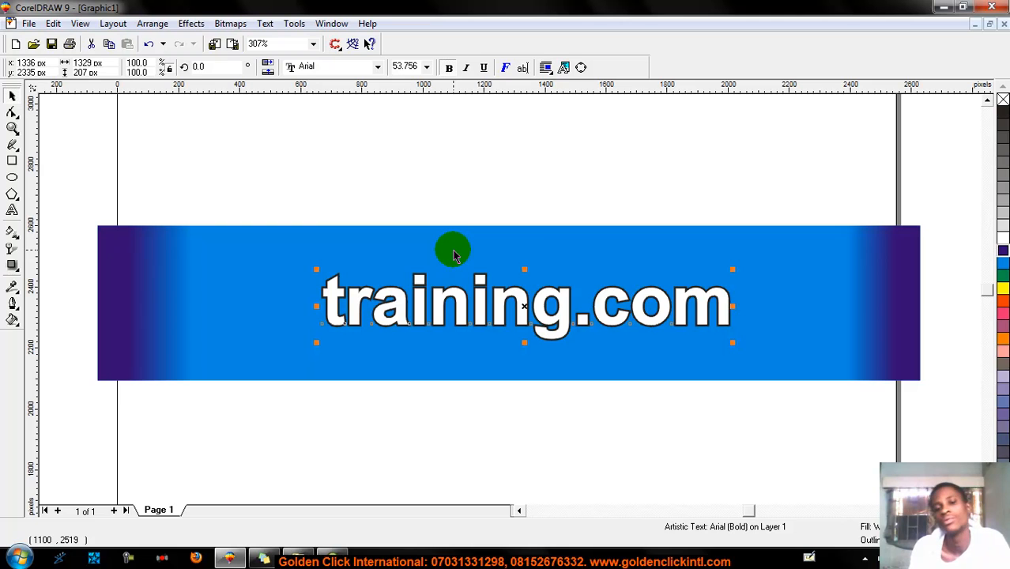
{"action": "left_click", "coordinate": [483, 190]}
{"action": "left_click", "coordinate": [499, 305]}
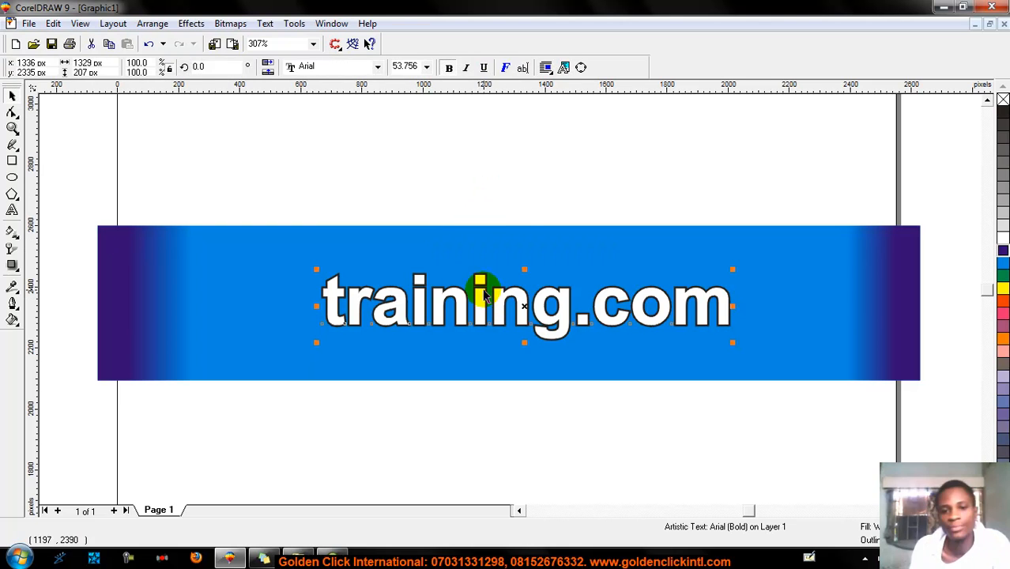
Duplicate the blue rectangle as a full-width strip about 52 px high along its bottom edge, filled with dark purple
{"action": "left_click", "coordinate": [514, 237]}
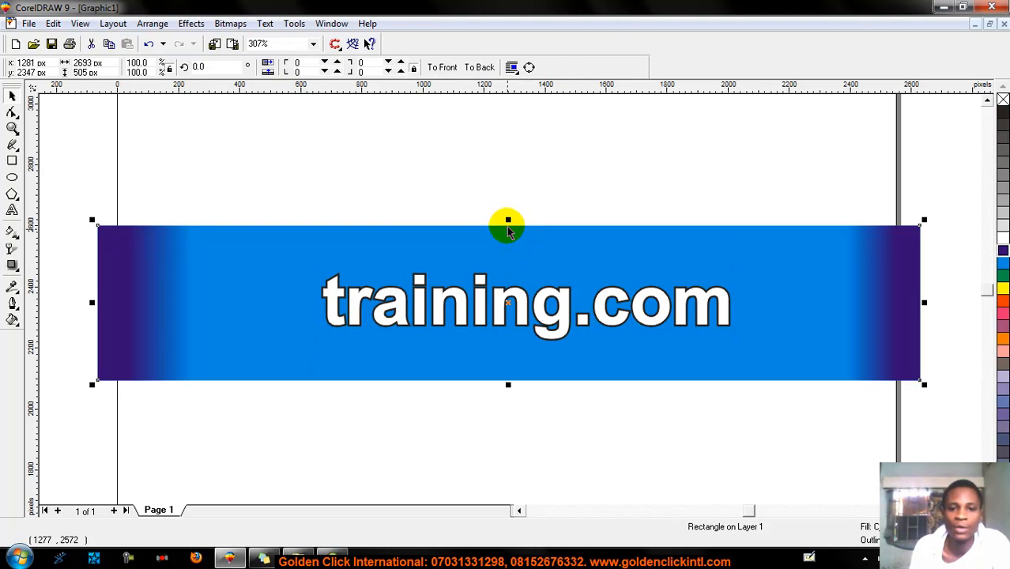
{"action": "left_click_drag", "start_coordinate": [507, 220], "coordinate": [582, 365]}
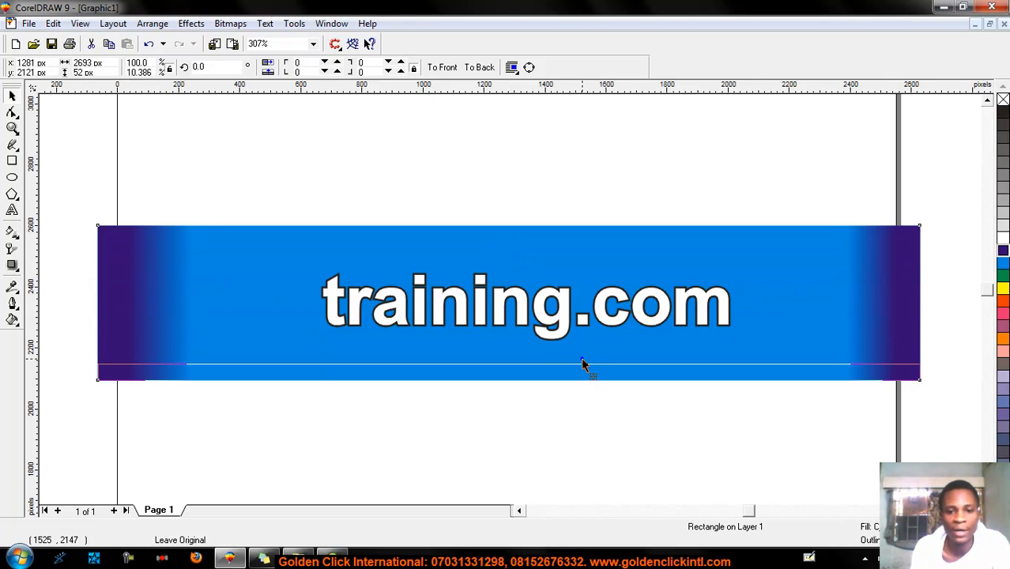
{"action": "left_click", "coordinate": [1003, 251]}
{"action": "left_click", "coordinate": [599, 168]}
{"action": "left_click", "coordinate": [598, 163]}
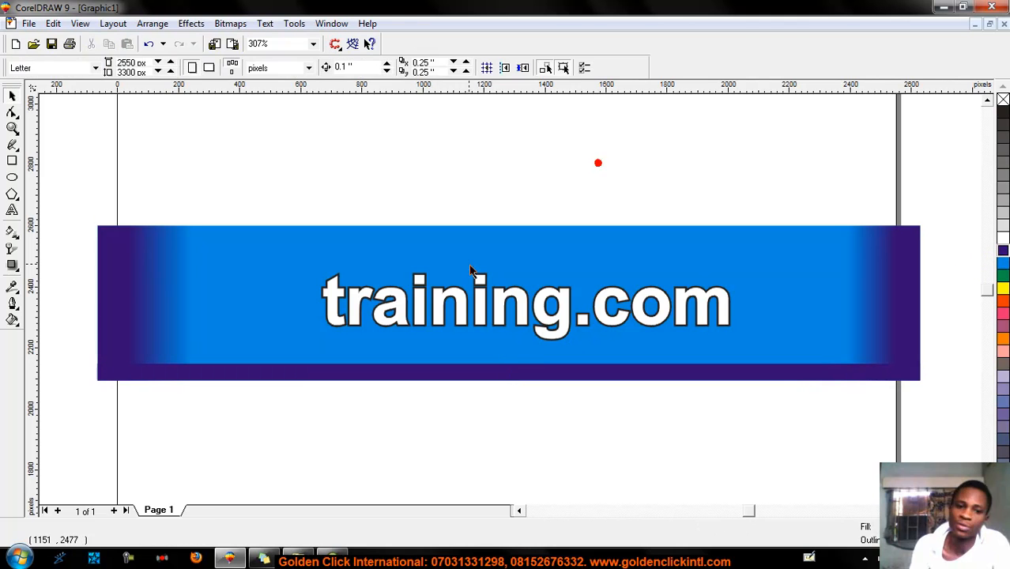
{"action": "key", "text": "F3"}
{"action": "left_click_drag", "start_coordinate": [230, 196], "coordinate": [722, 356]}
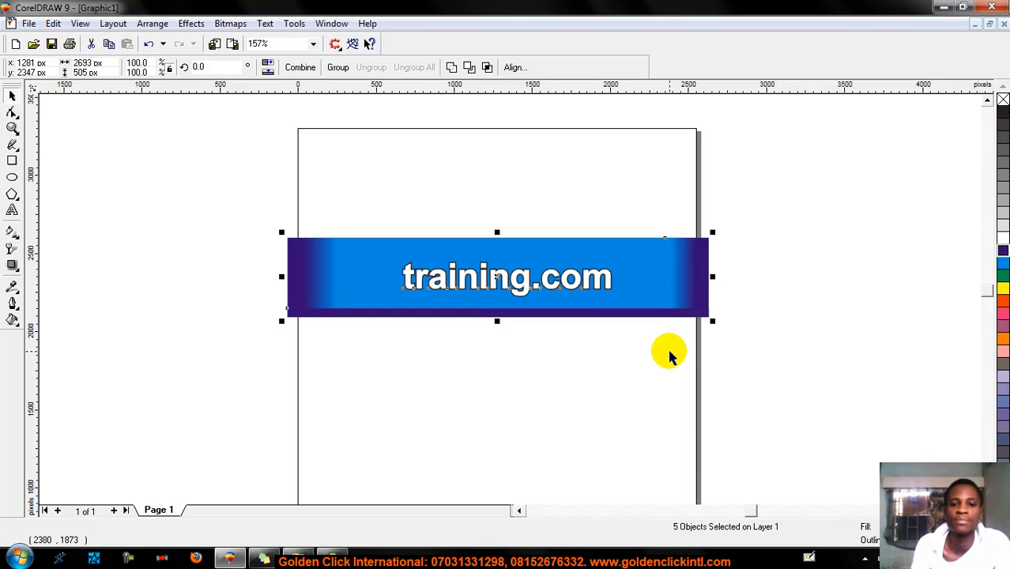
{"action": "left_click", "coordinate": [235, 46]}
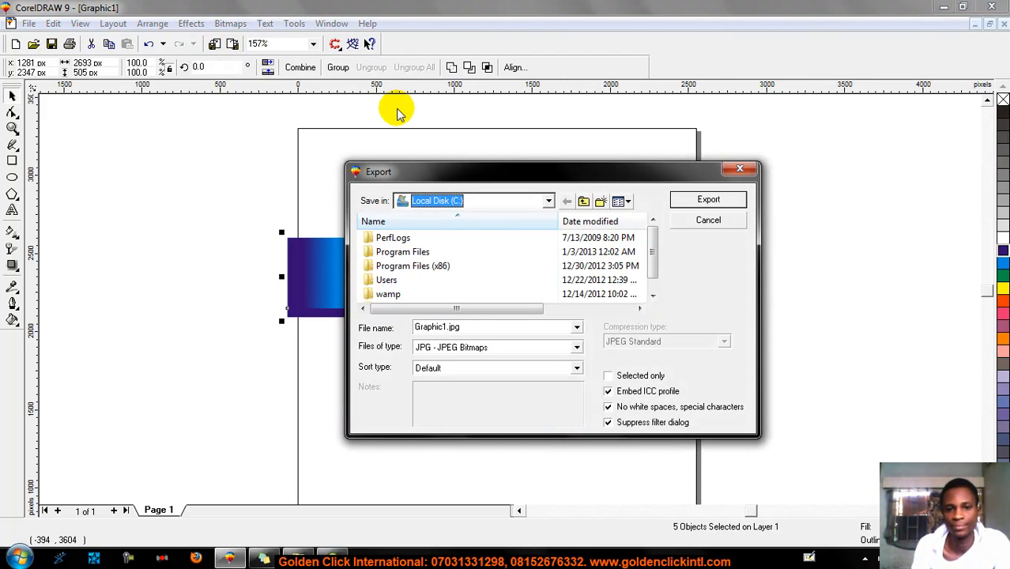
{"action": "left_click", "coordinate": [485, 203]}
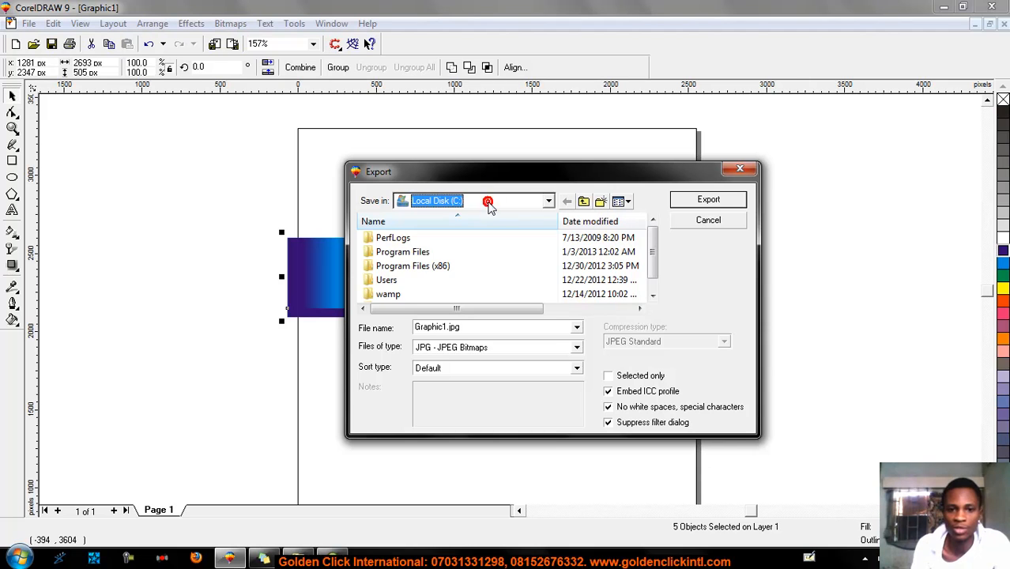
{"action": "left_click", "coordinate": [479, 215]}
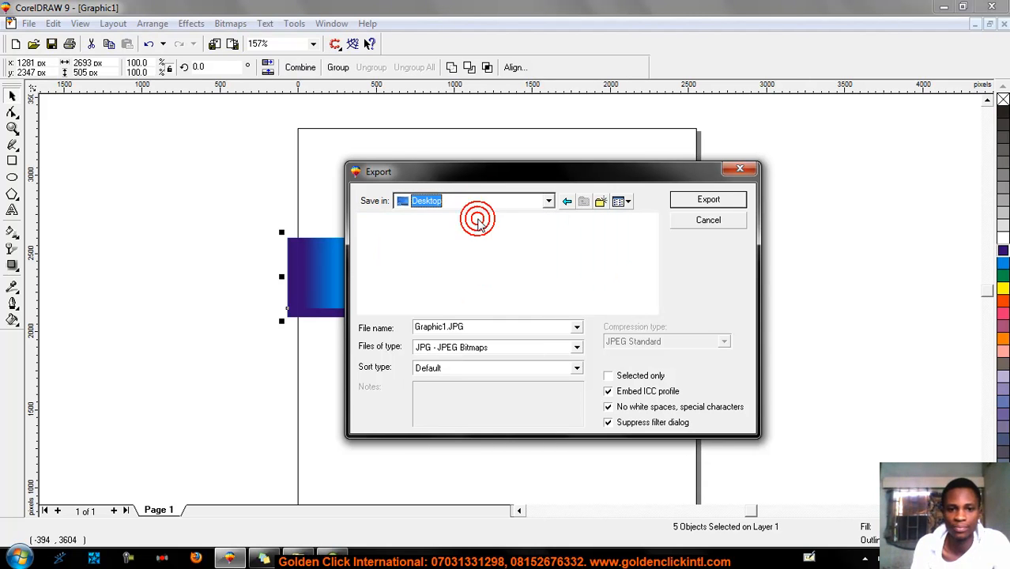
{"action": "left_click", "coordinate": [518, 327]}
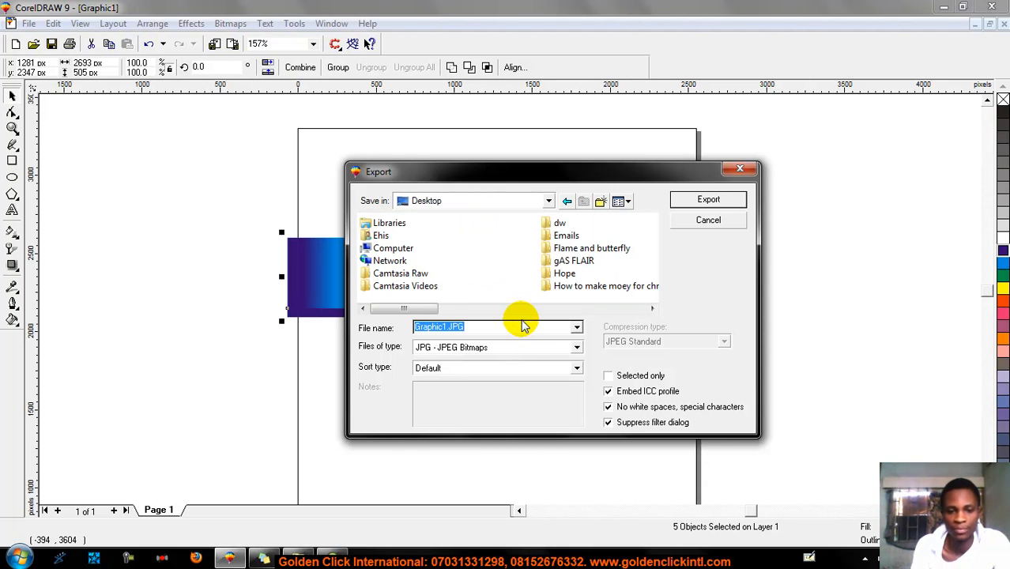
{"action": "type", "text": "banner"}
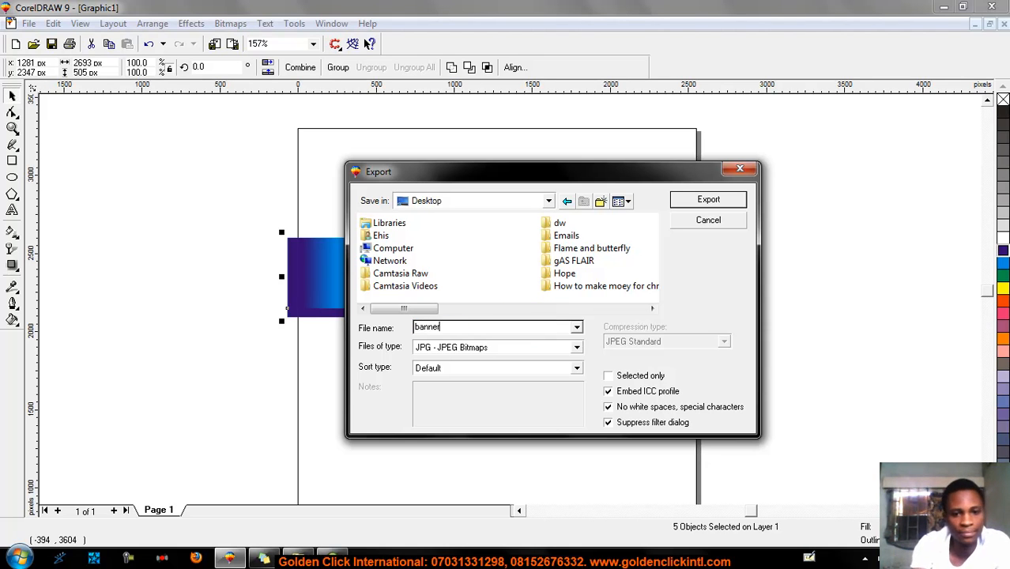
{"action": "left_click", "coordinate": [627, 375]}
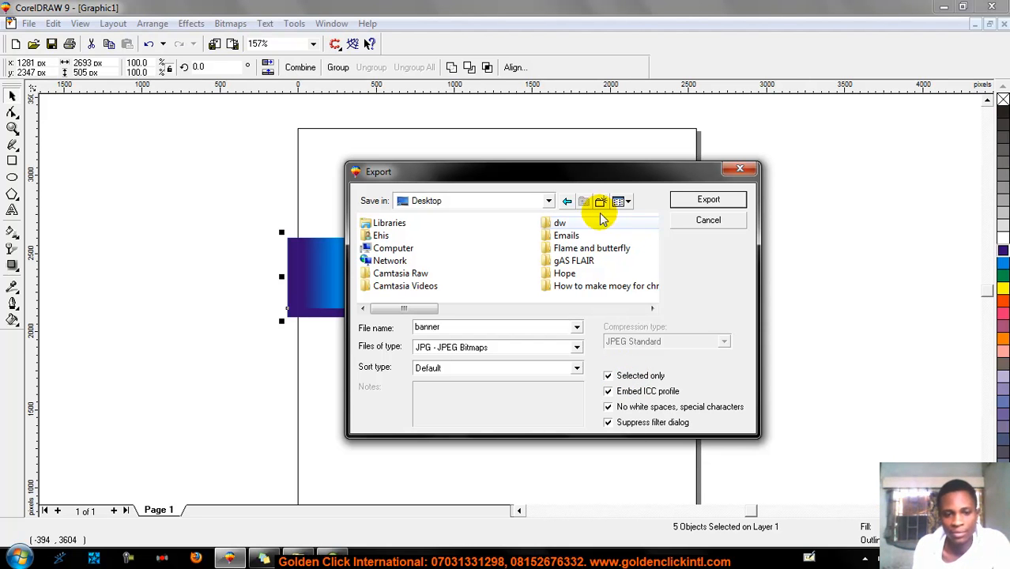
{"action": "left_click_drag", "start_coordinate": [566, 176], "coordinate": [587, 431]}
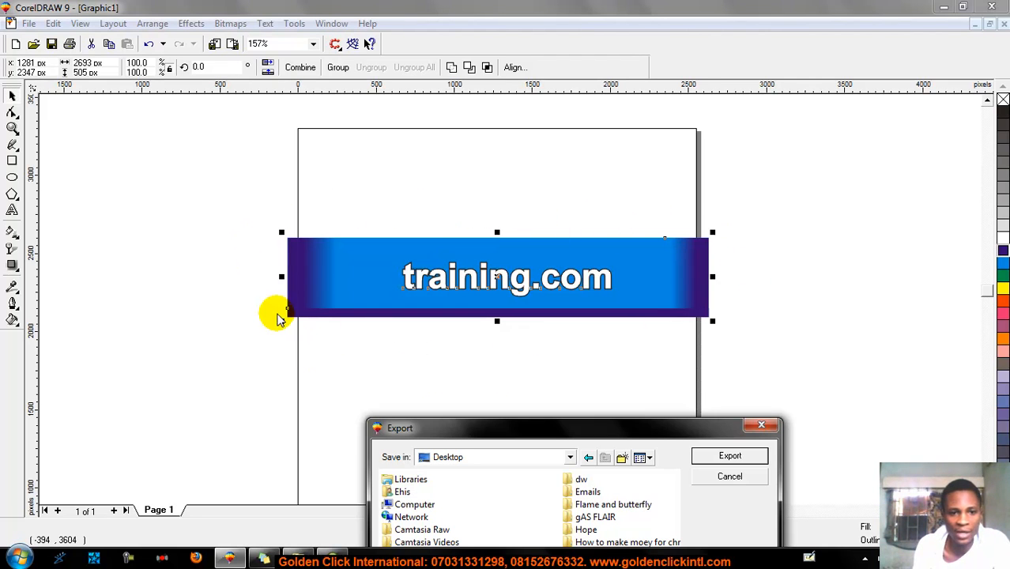
{"action": "left_click", "coordinate": [728, 482]}
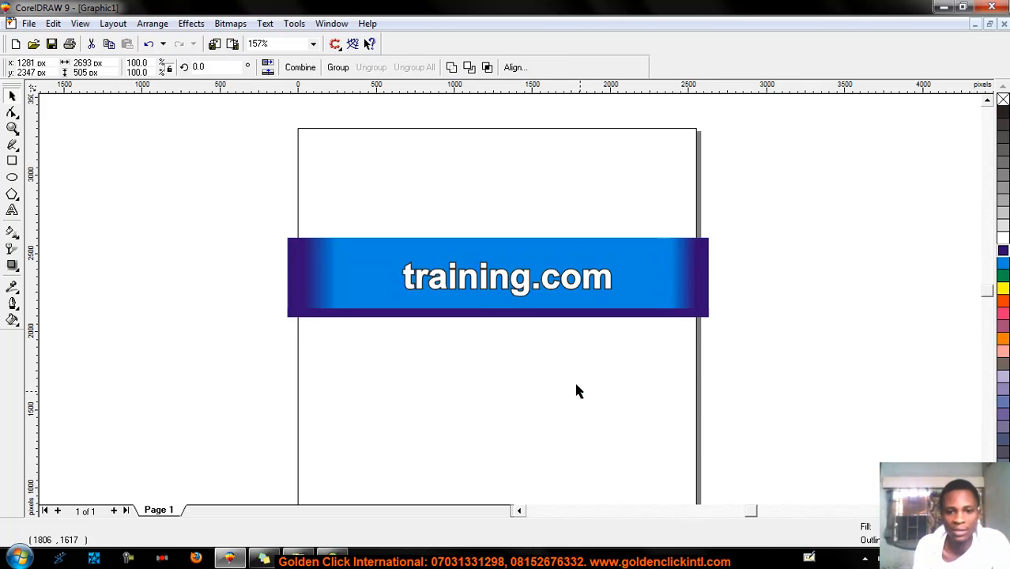
Select all the header objects and export them to the Desktop as a JPG file named banner
{"action": "left_click", "coordinate": [575, 384]}
{"action": "left_click_drag", "start_coordinate": [251, 200], "coordinate": [731, 340]}
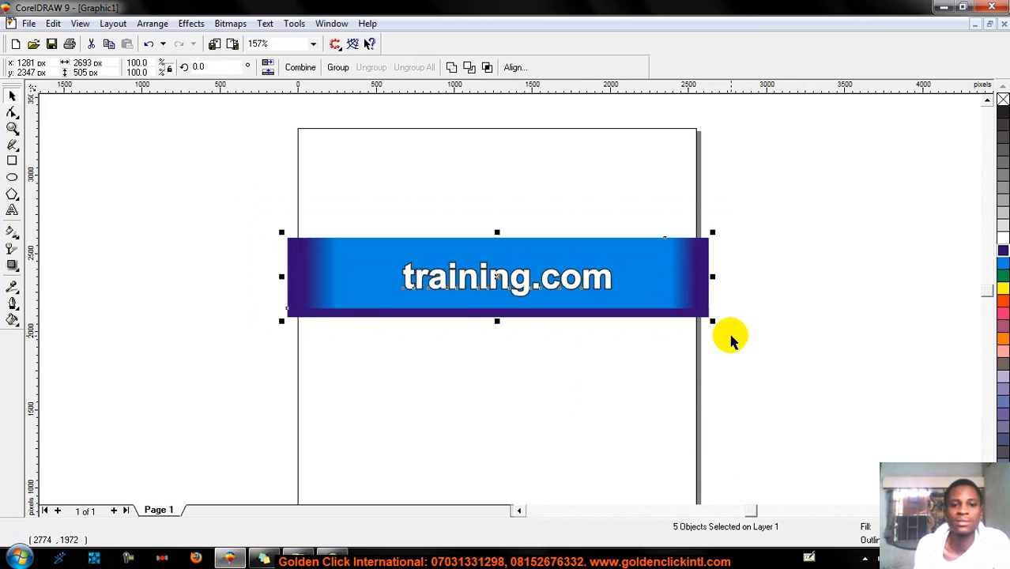
{"action": "left_click", "coordinate": [233, 45]}
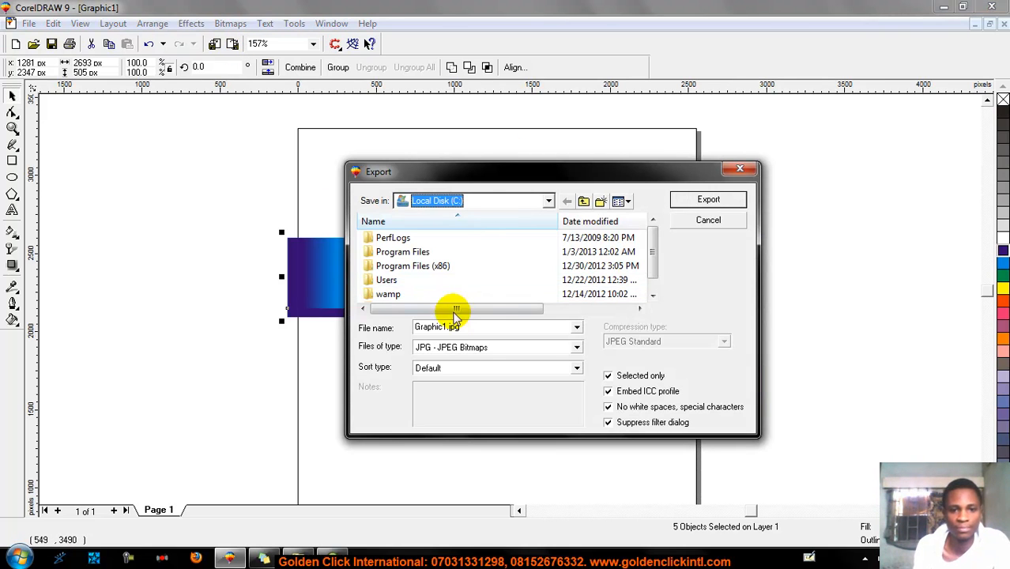
{"action": "left_click", "coordinate": [471, 200]}
{"action": "left_click", "coordinate": [469, 216]}
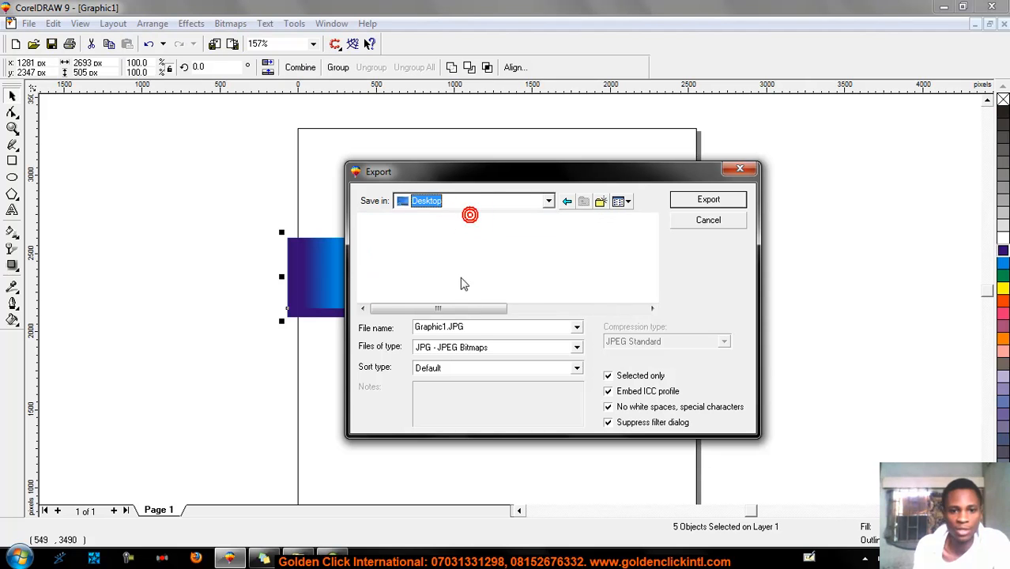
{"action": "double_click", "coordinate": [465, 325]}
{"action": "type", "text": "banner"}
{"action": "left_click", "coordinate": [708, 199]}
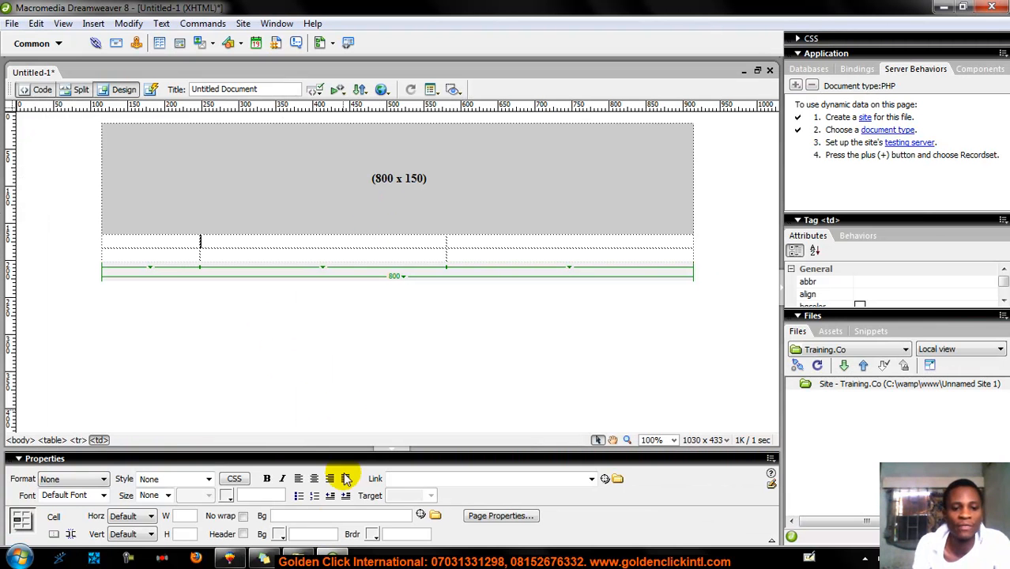
Return to CorelDRAW, set the bitmap export size to 800 by 150 pixels, and complete the export
{"action": "left_click", "coordinate": [229, 559]}
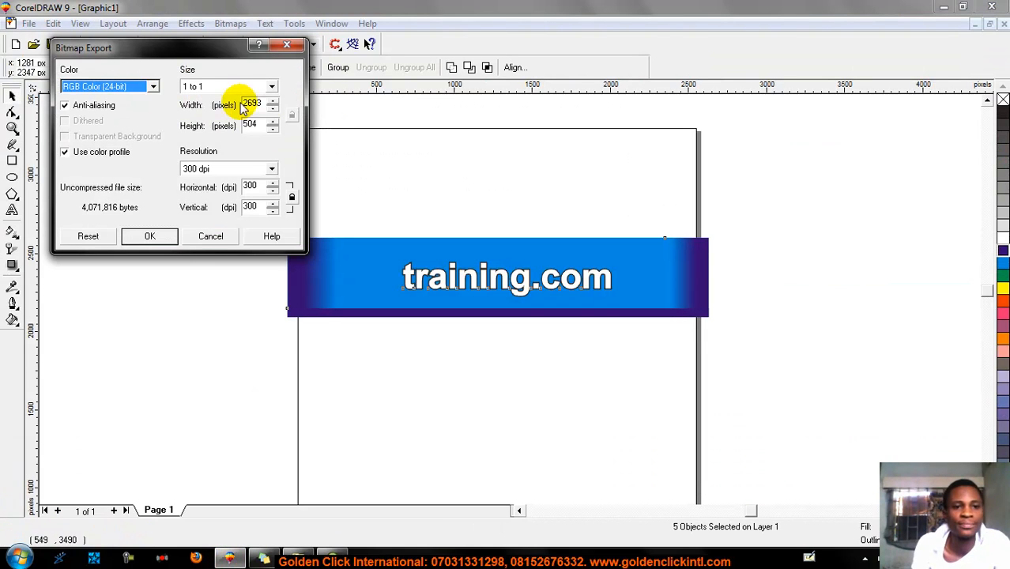
{"action": "left_click_drag", "start_coordinate": [260, 104], "coordinate": [219, 106]}
{"action": "type", "text": "802"}
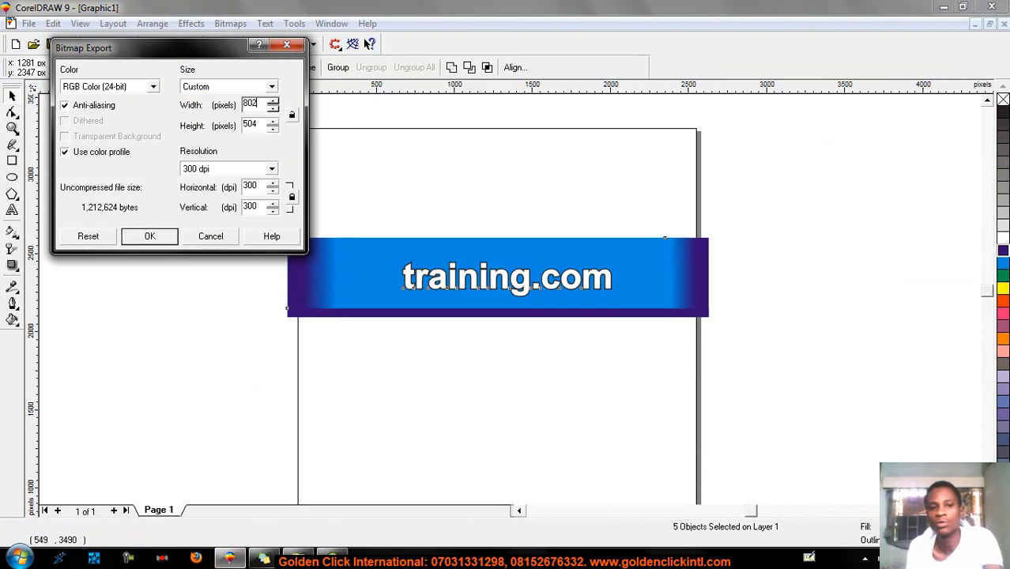
{"action": "type", "text": "800"}
{"action": "left_click_drag", "start_coordinate": [262, 124], "coordinate": [231, 133]}
{"action": "type", "text": "150"}
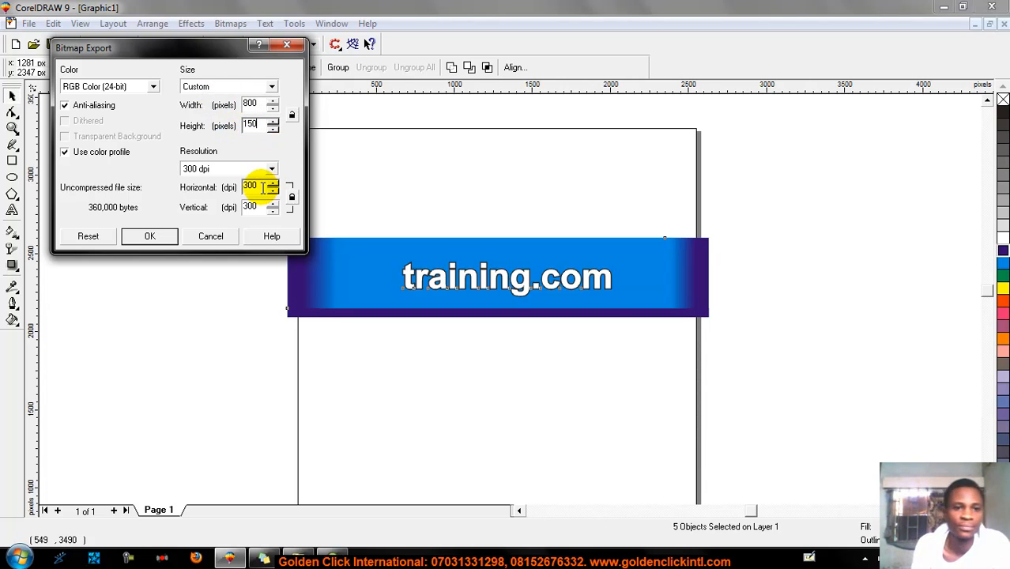
{"action": "left_click", "coordinate": [261, 187]}
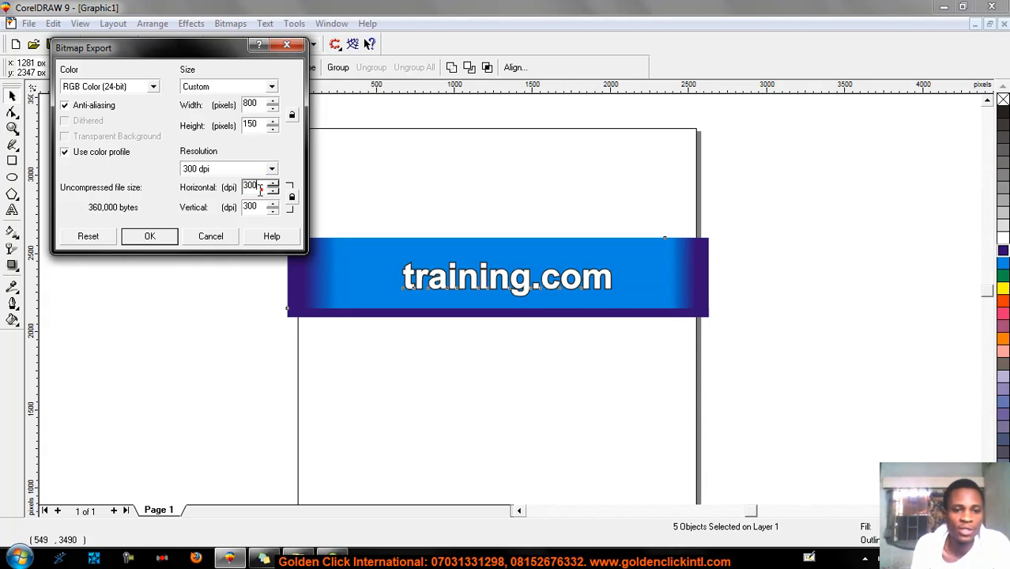
{"action": "left_click_drag", "start_coordinate": [261, 187], "coordinate": [243, 185]}
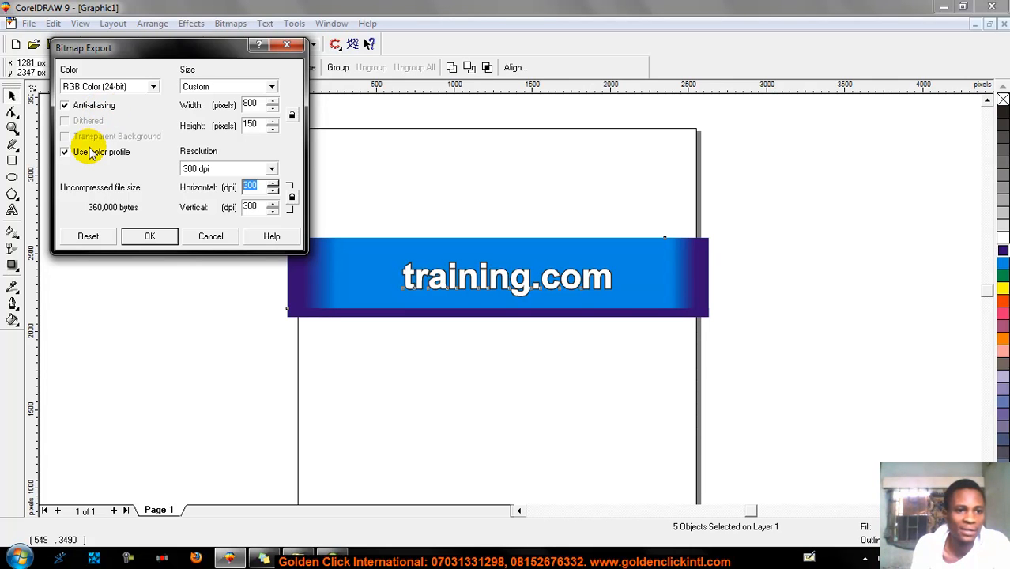
{"action": "left_click", "coordinate": [156, 235]}
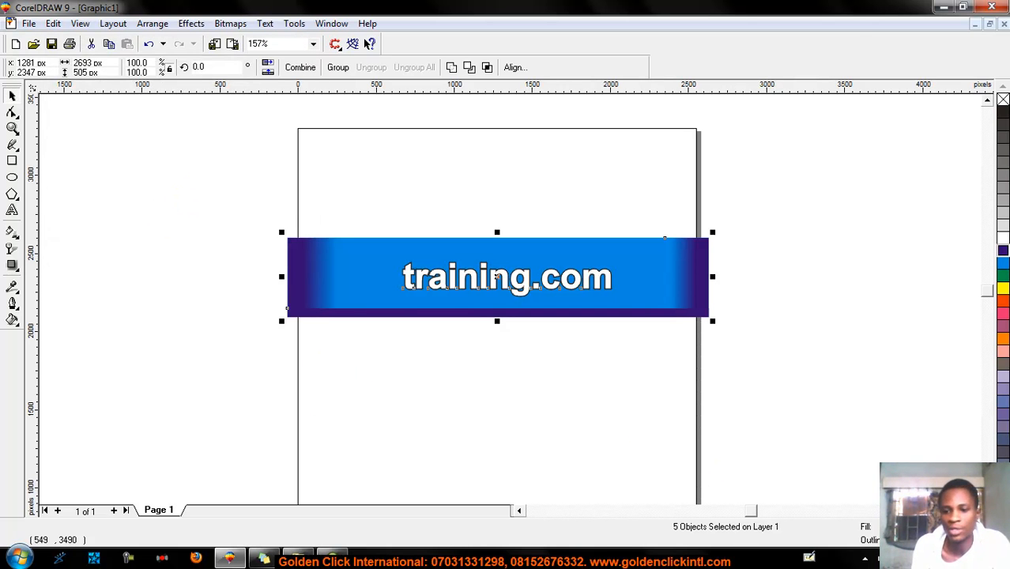
Open the exported banner image from the desktop in Windows Photo Viewer, inspect it, and close the viewer
{"action": "left_click", "coordinate": [1005, 559]}
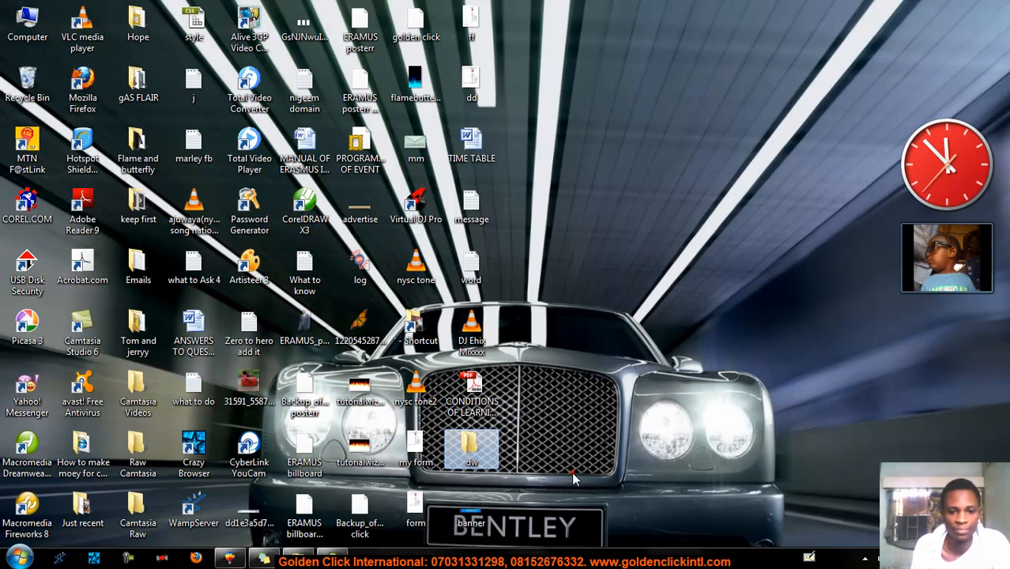
{"action": "left_click", "coordinate": [474, 514]}
{"action": "double_click", "coordinate": [474, 514]}
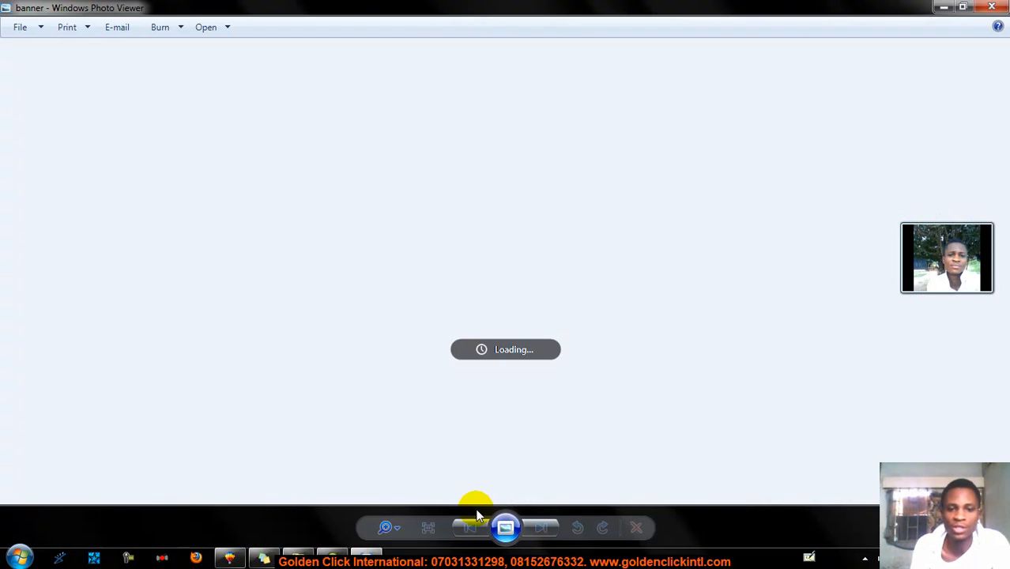
{"action": "scroll", "coordinate": [519, 402], "scroll_direction": "up", "scroll_amount": 2}
{"action": "scroll", "coordinate": [519, 402], "scroll_direction": "down", "scroll_amount": 2}
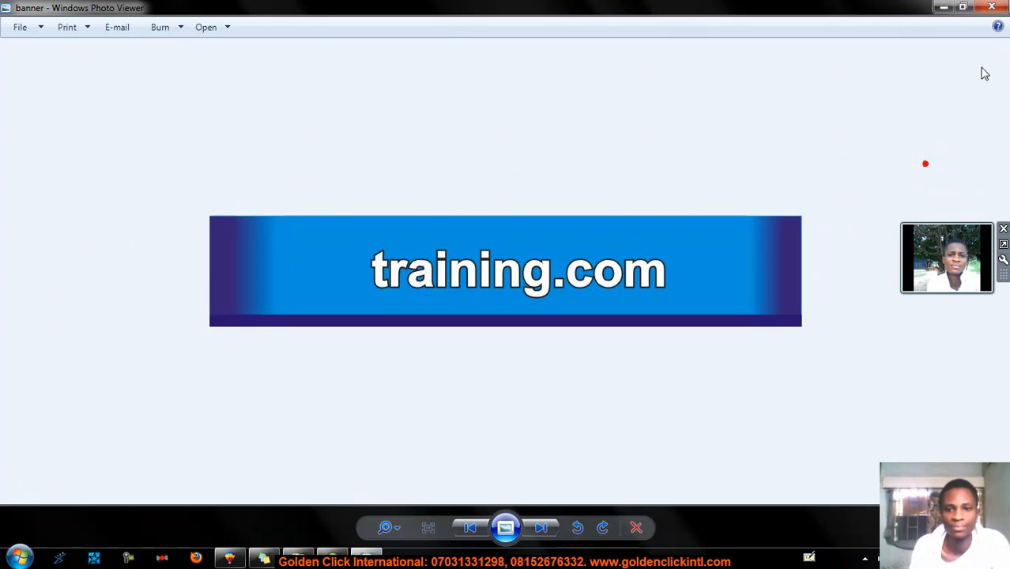
{"action": "left_click", "coordinate": [993, 8]}
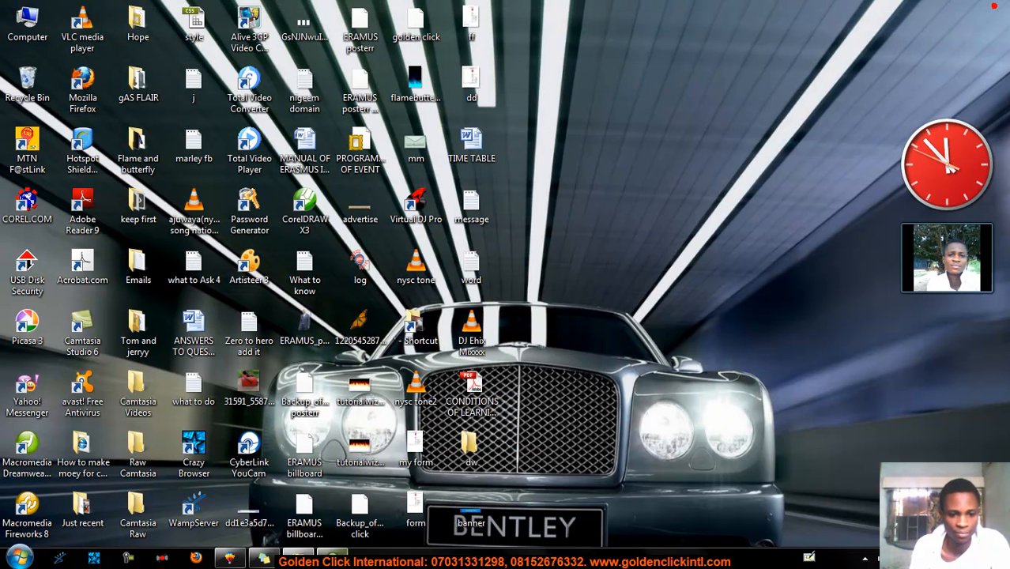
{"action": "left_click", "coordinate": [298, 558]}
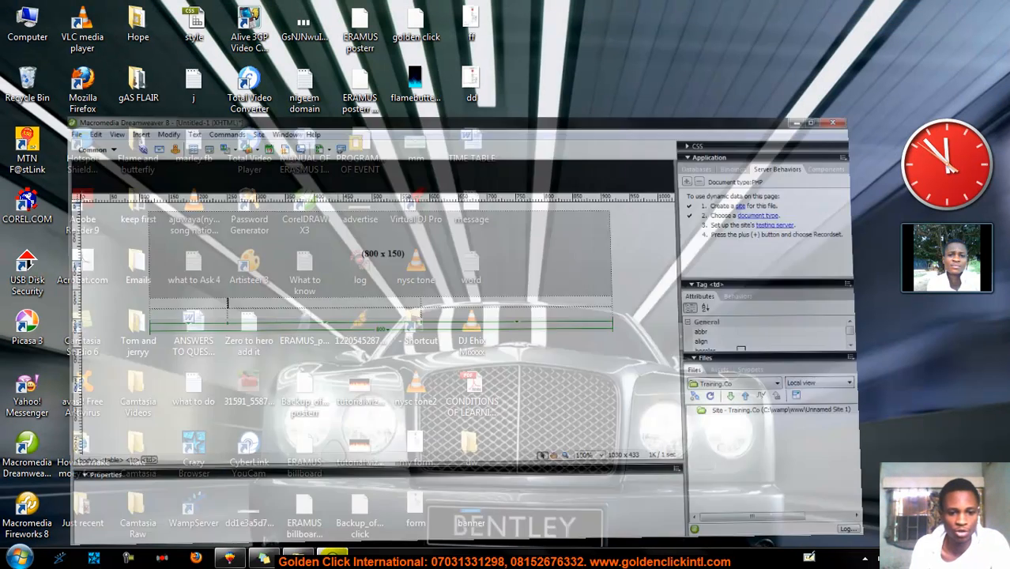
{"action": "left_click", "coordinate": [435, 241]}
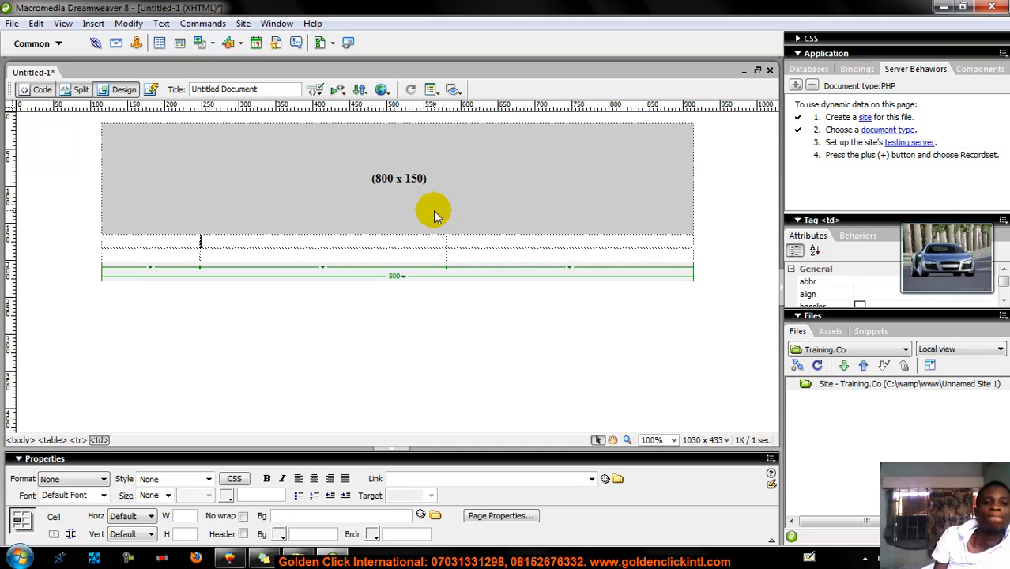
{"action": "left_click", "coordinate": [399, 244]}
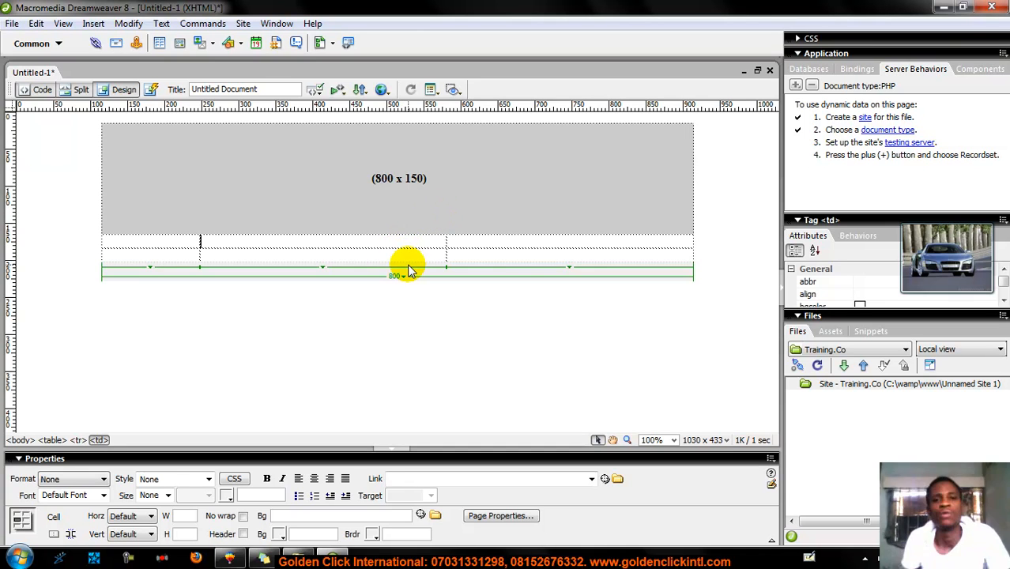
{"action": "left_click", "coordinate": [410, 241]}
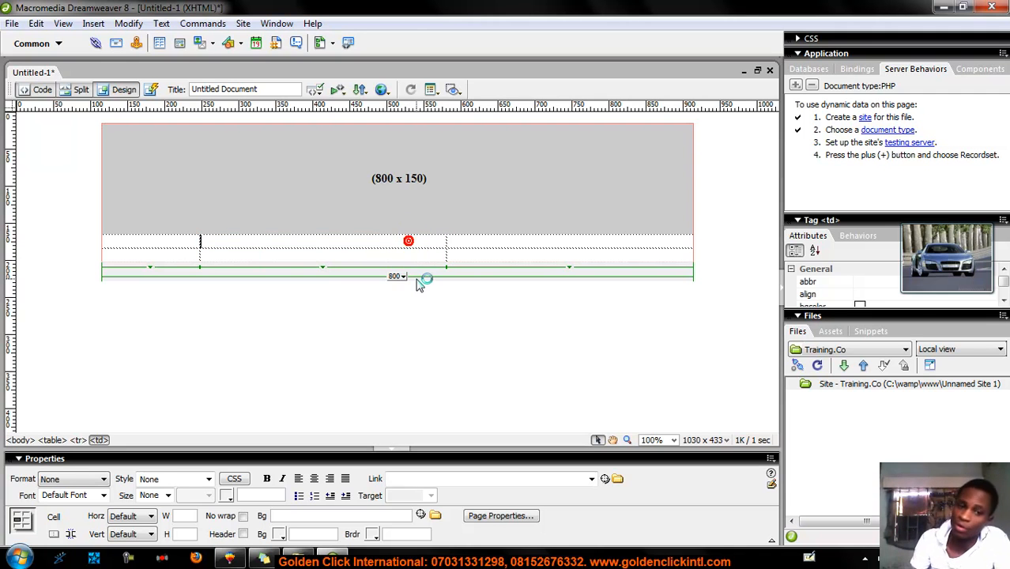
{"action": "left_click", "coordinate": [405, 240]}
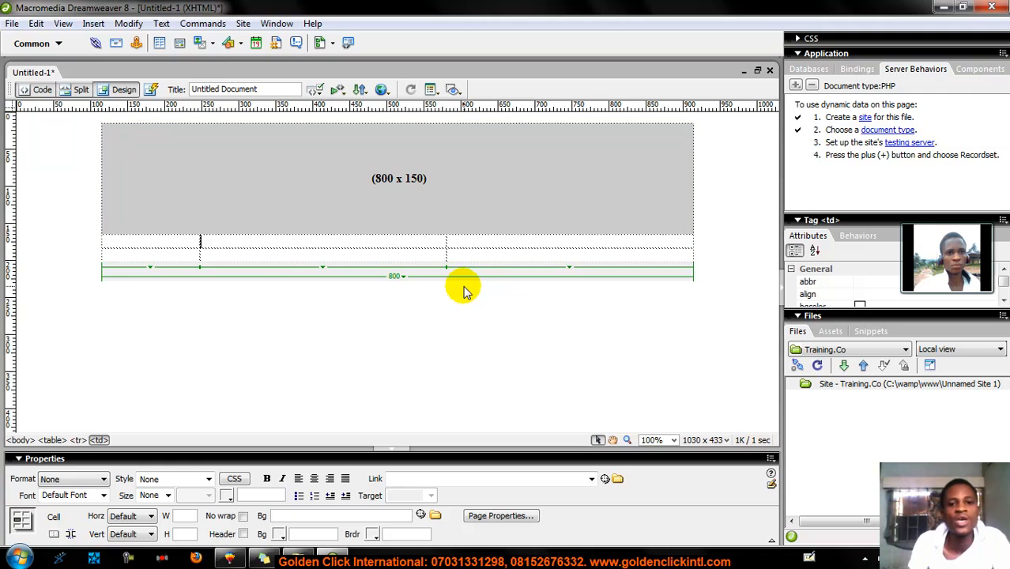
{"action": "left_click", "coordinate": [429, 243]}
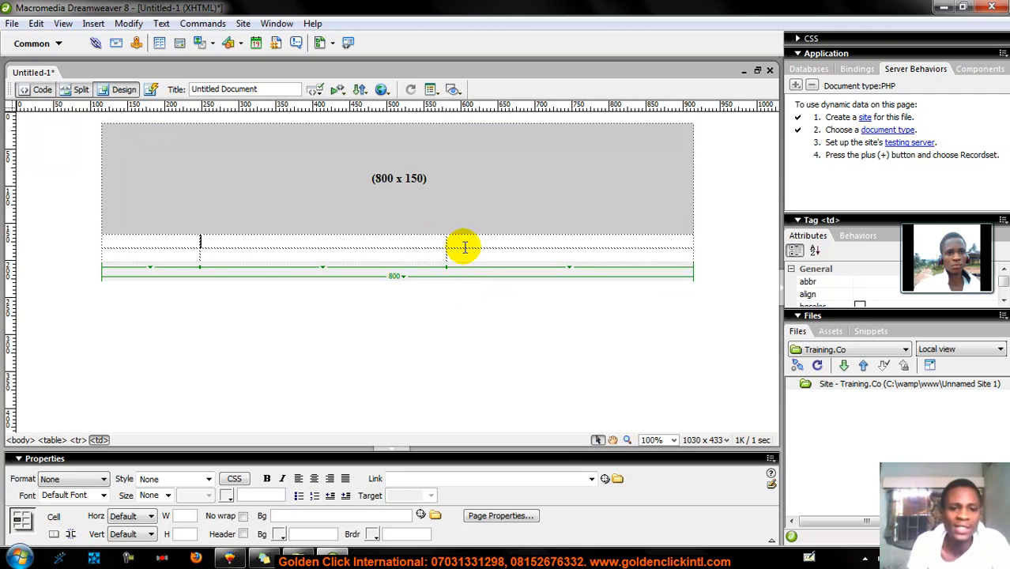
{"action": "left_click", "coordinate": [361, 243]}
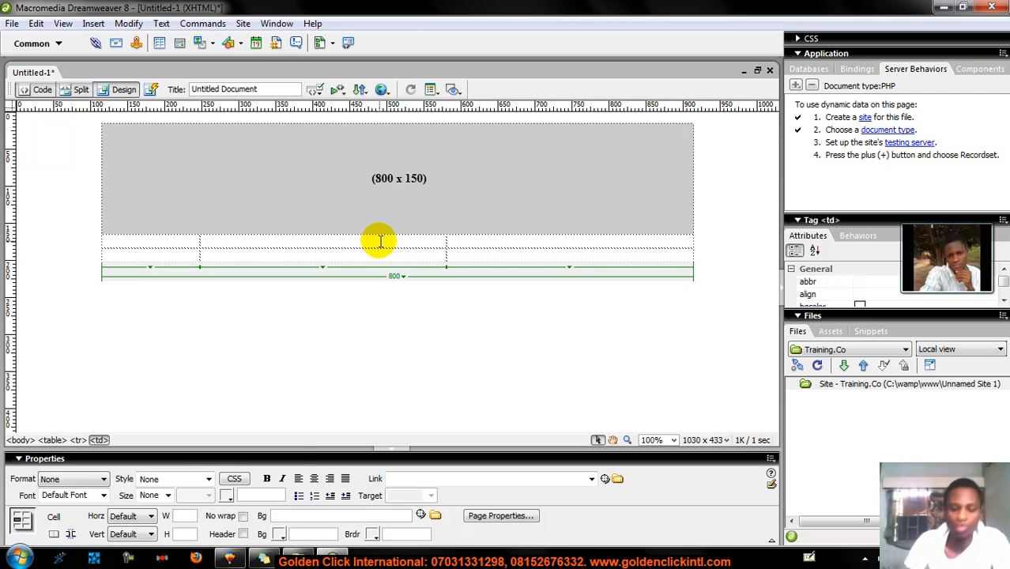
Switch to Windows Explorer and open the www folder inside wamp on Local Disk (C:)
{"action": "left_click", "coordinate": [18, 558]}
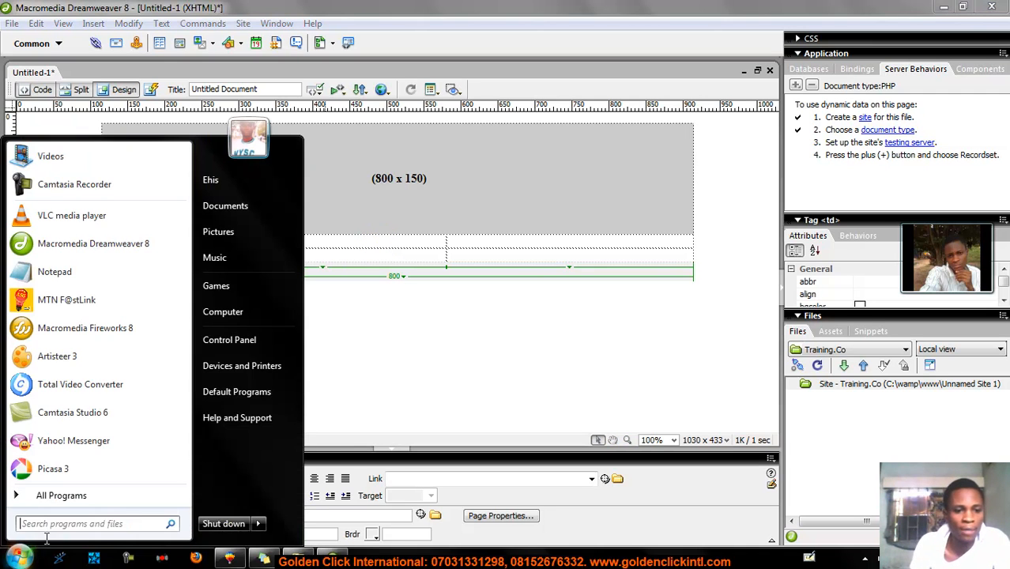
{"action": "left_click", "coordinate": [230, 315]}
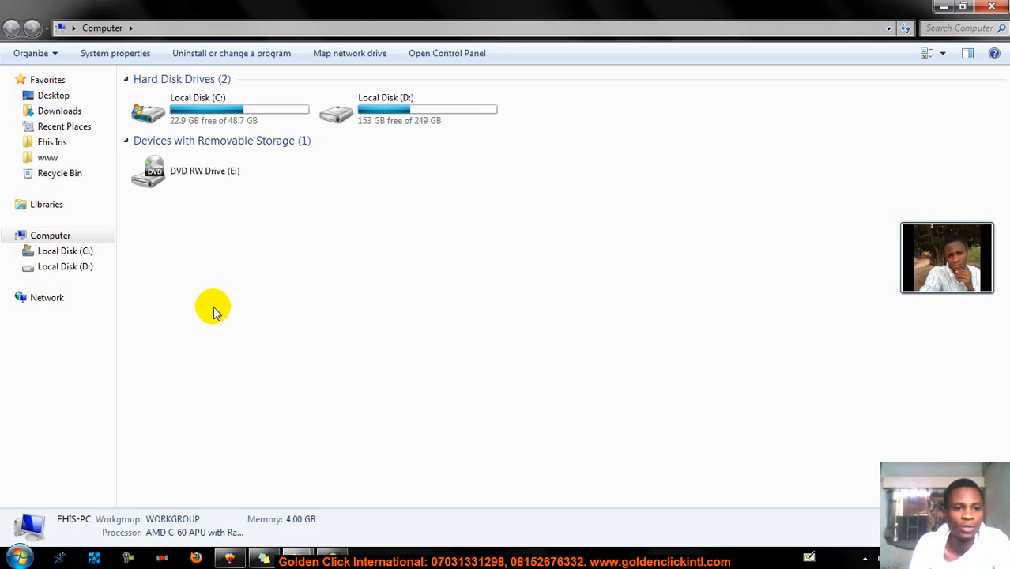
{"action": "left_click", "coordinate": [61, 252]}
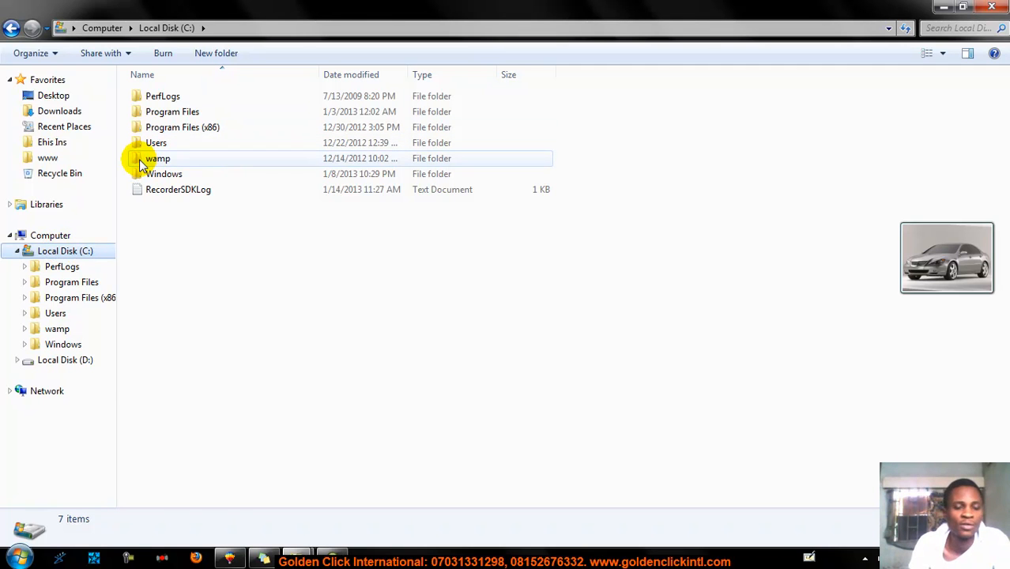
{"action": "double_click", "coordinate": [142, 161]}
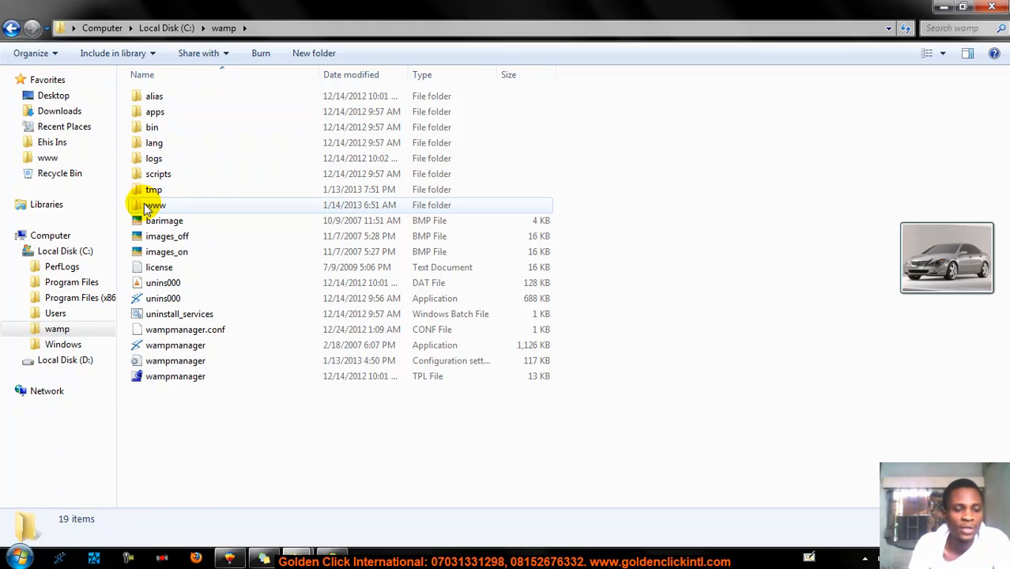
{"action": "double_click", "coordinate": [144, 208]}
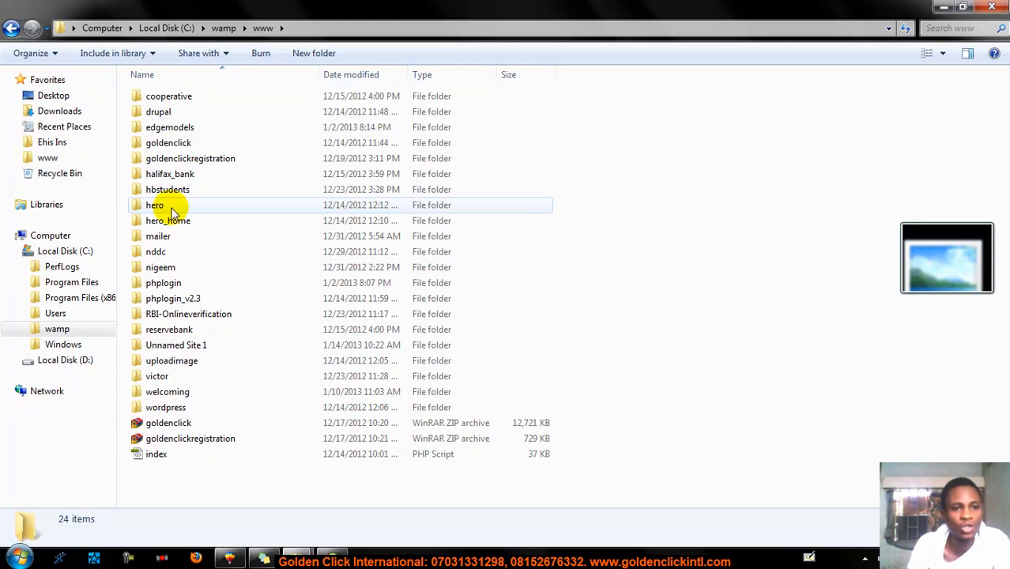
Create a new folder named "training" in the www folder
{"action": "right_click", "coordinate": [294, 492]}
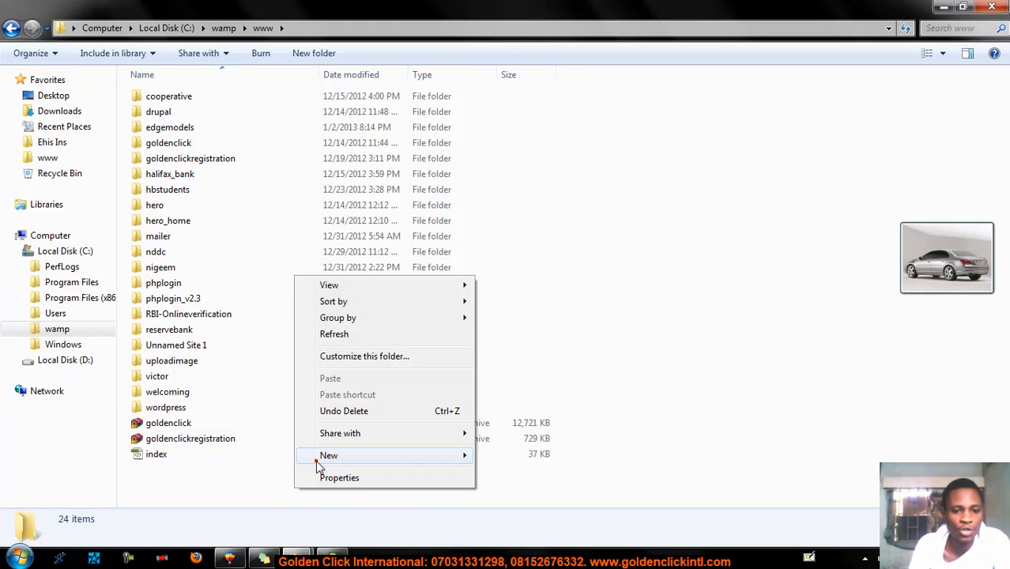
{"action": "left_click", "coordinate": [316, 461]}
{"action": "left_click", "coordinate": [526, 188]}
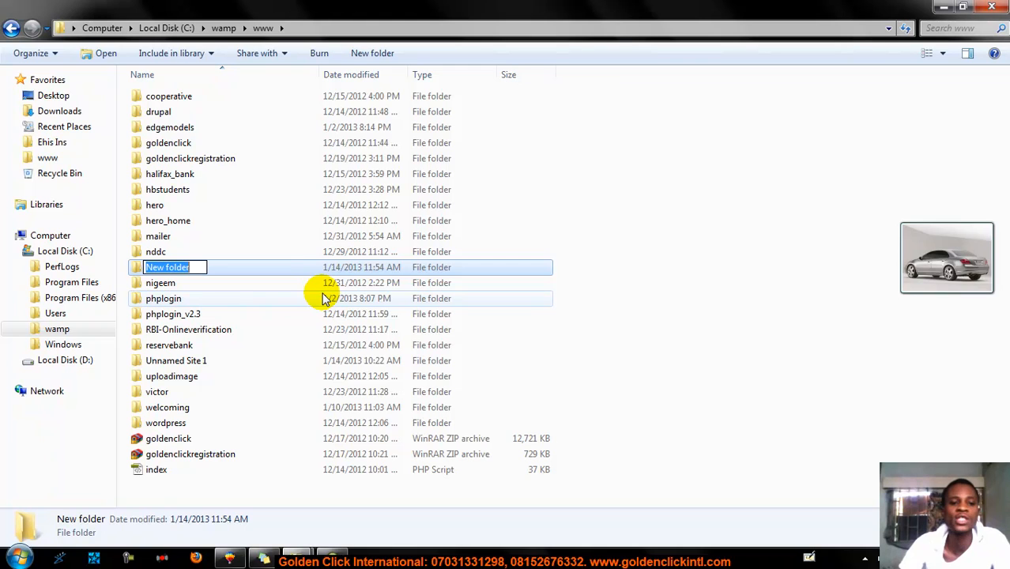
{"action": "type", "text": "tra"}
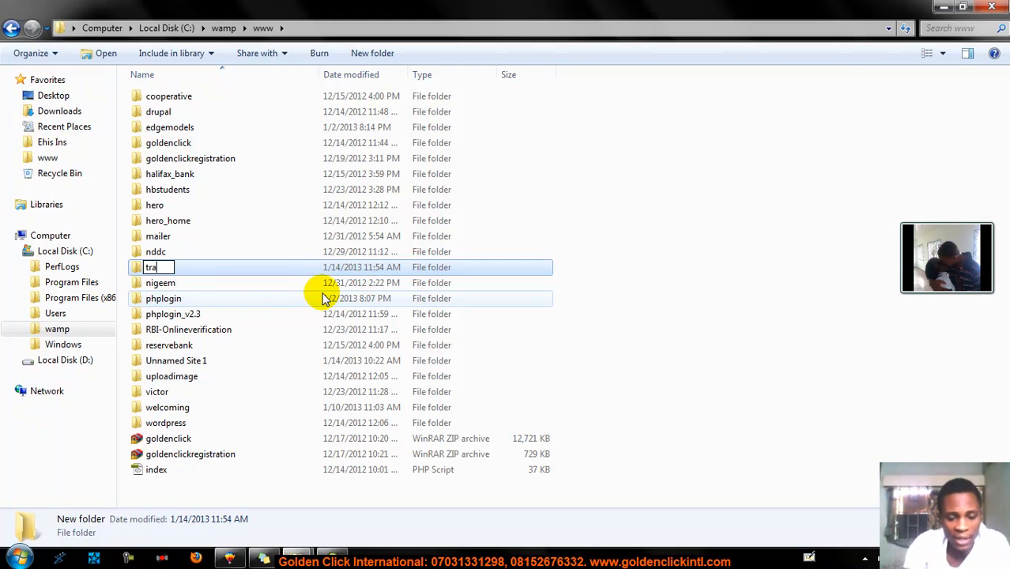
{"action": "type", "text": "ining"}
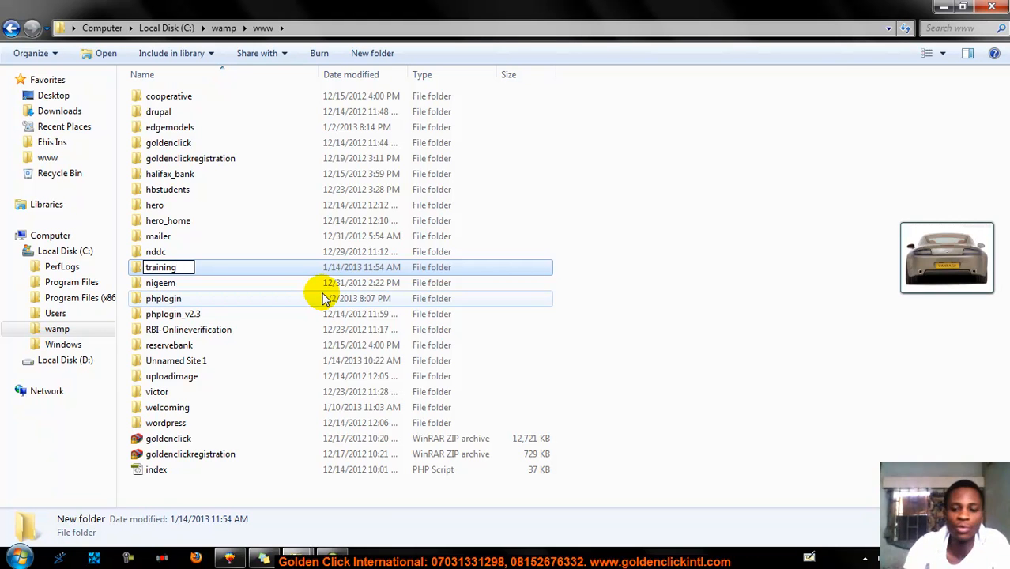
{"action": "key", "text": "Return"}
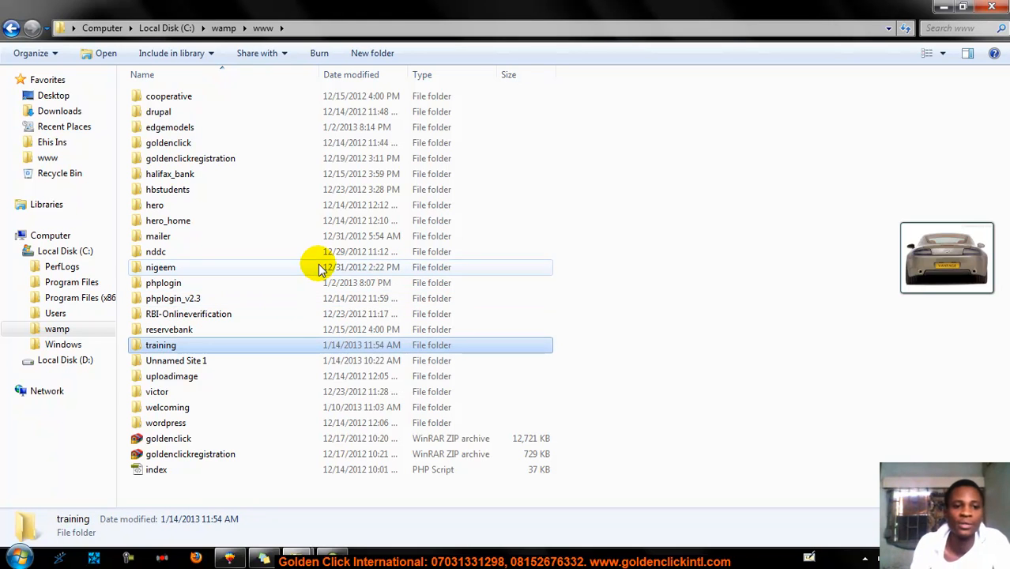
Create a folder named "images" inside the training folder and open it
{"action": "double_click", "coordinate": [162, 347]}
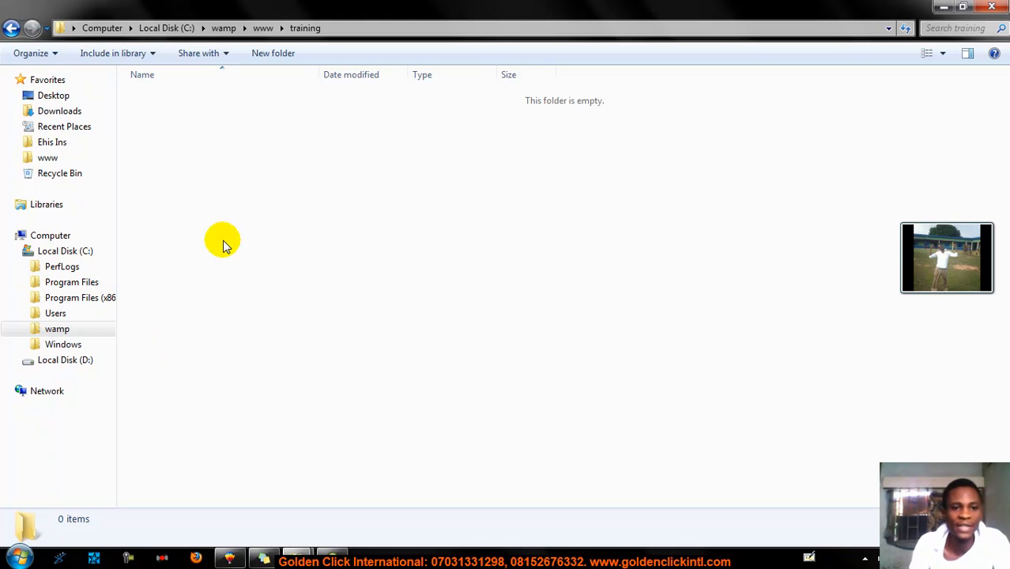
{"action": "right_click", "coordinate": [246, 147]}
{"action": "left_click", "coordinate": [318, 333]}
{"action": "left_click", "coordinate": [497, 55]}
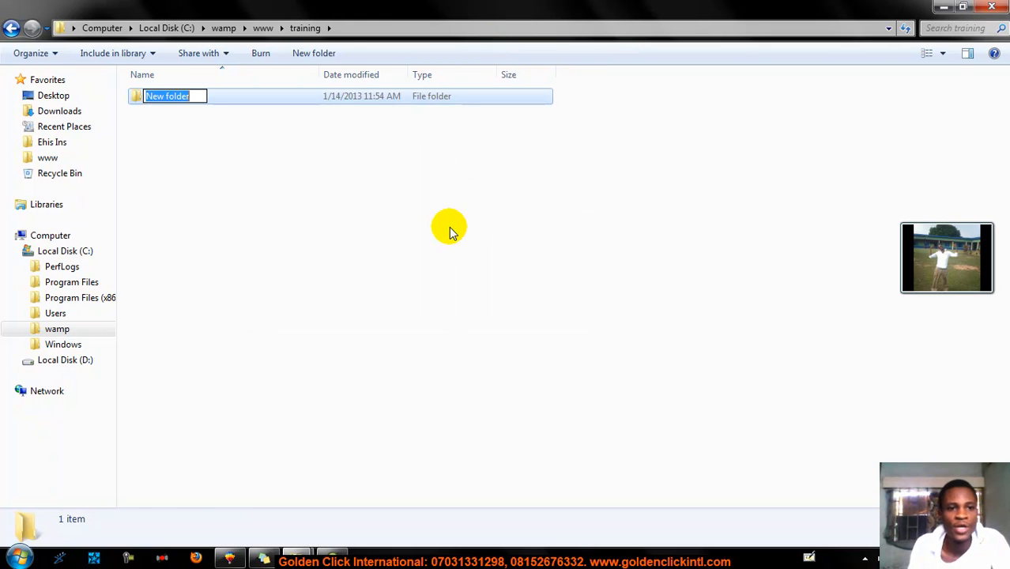
{"action": "type", "text": "images"}
{"action": "key", "text": "Return"}
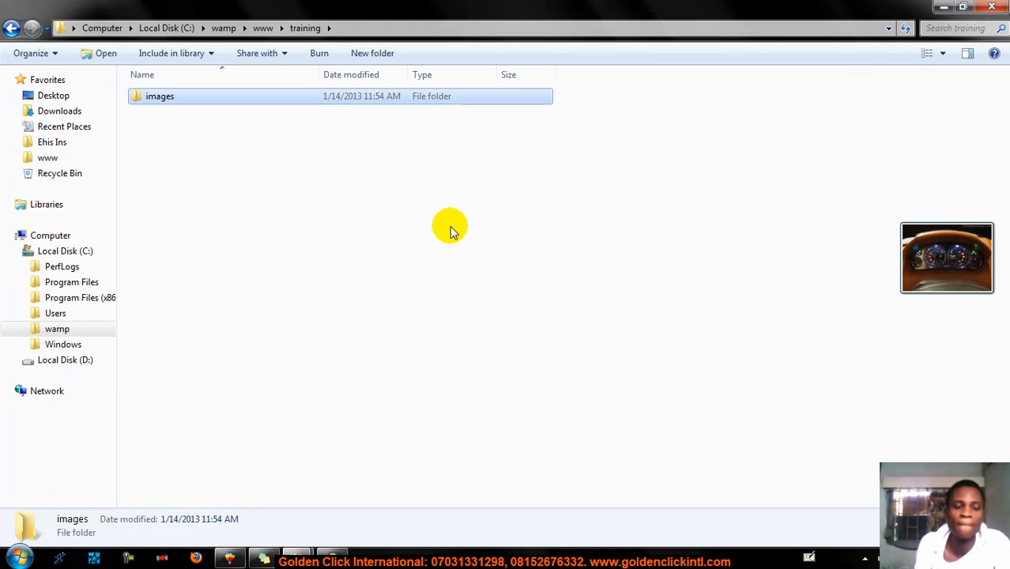
{"action": "double_click", "coordinate": [159, 102]}
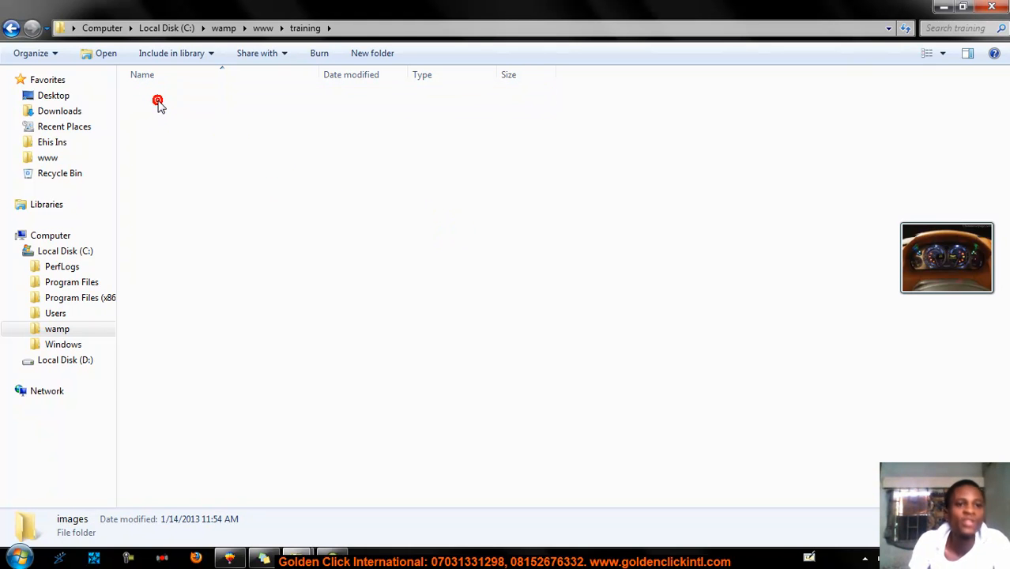
Copy the banner image from the desktop into the images folder inside wamp\www\training
{"action": "left_click", "coordinate": [244, 156]}
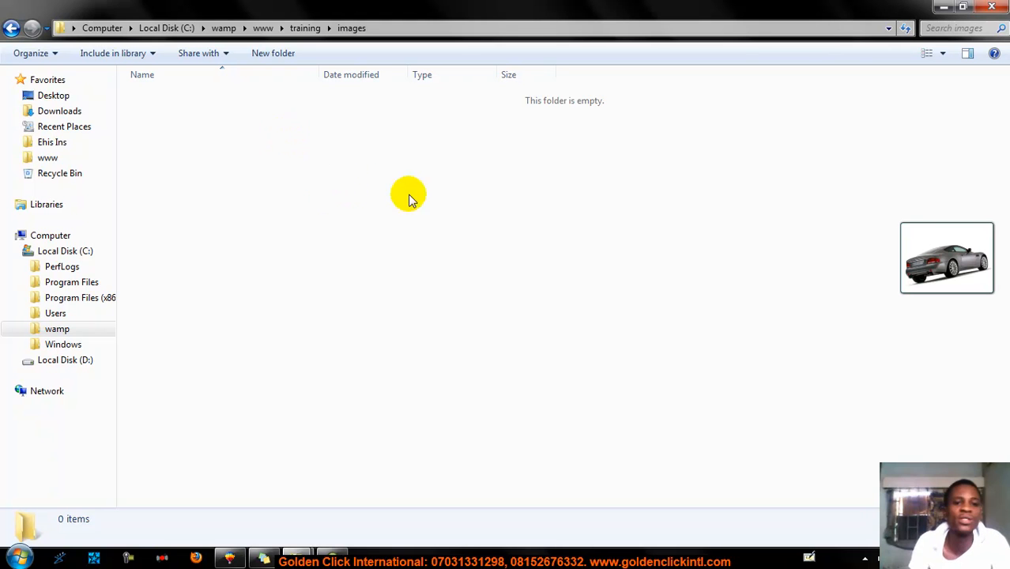
{"action": "key", "text": "super+d"}
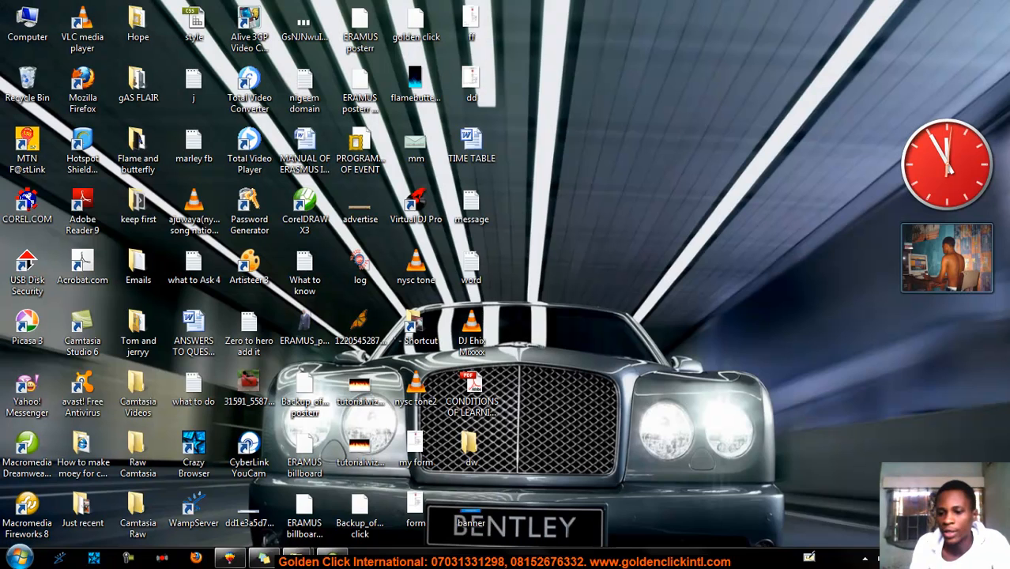
{"action": "left_click", "coordinate": [475, 503]}
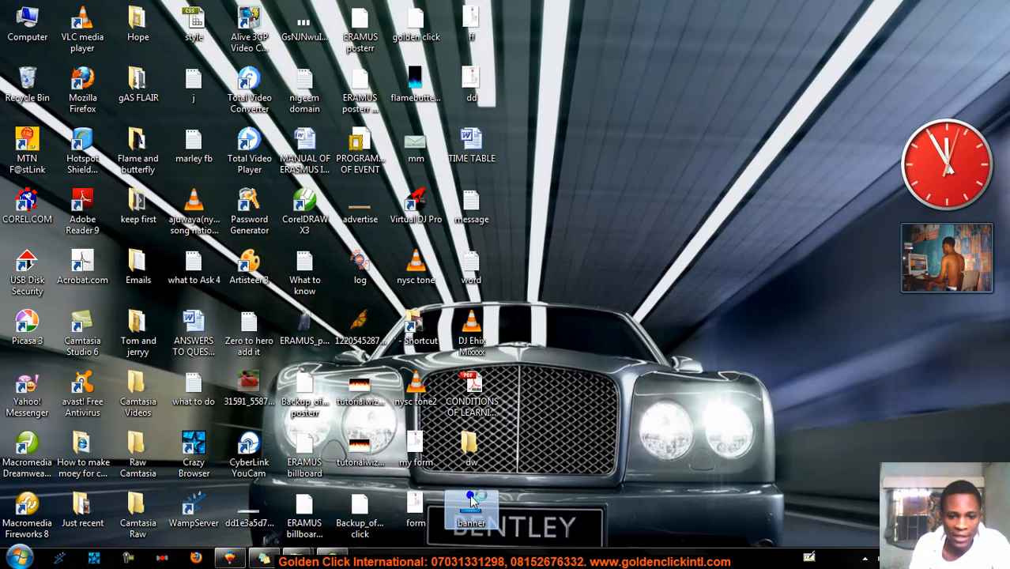
{"action": "right_click", "coordinate": [472, 500]}
{"action": "left_click", "coordinate": [509, 409]}
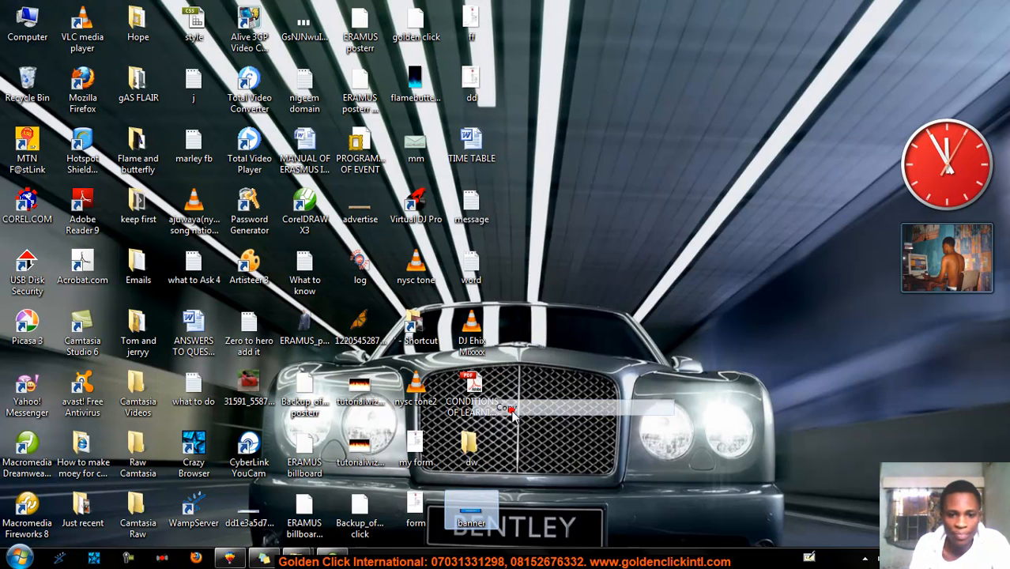
{"action": "left_click", "coordinate": [338, 556]}
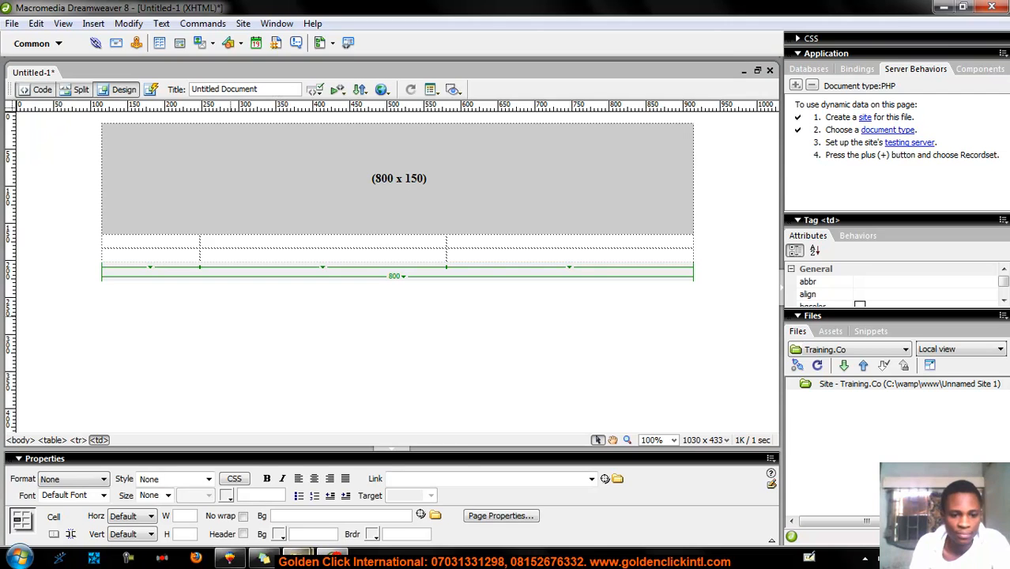
{"action": "mouse_move", "coordinate": [298, 557]}
{"action": "left_click", "coordinate": [336, 495]}
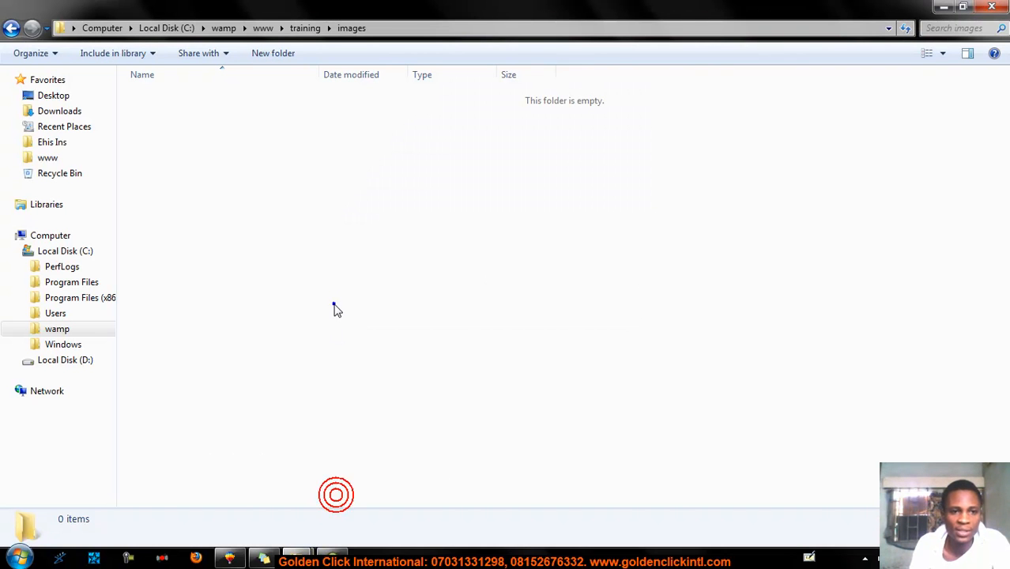
{"action": "right_click", "coordinate": [335, 309]}
{"action": "left_click", "coordinate": [385, 407]}
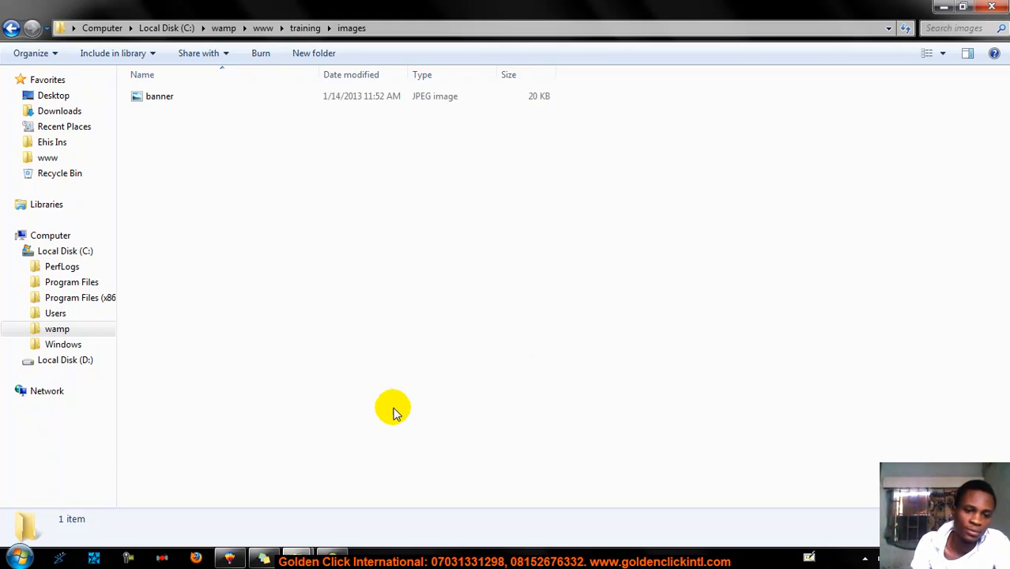
Switch to Dreamweaver and browse for the header placeholder's image source in the wamp\www\training\images folder on Local Disk (C:)
{"action": "left_click", "coordinate": [332, 556]}
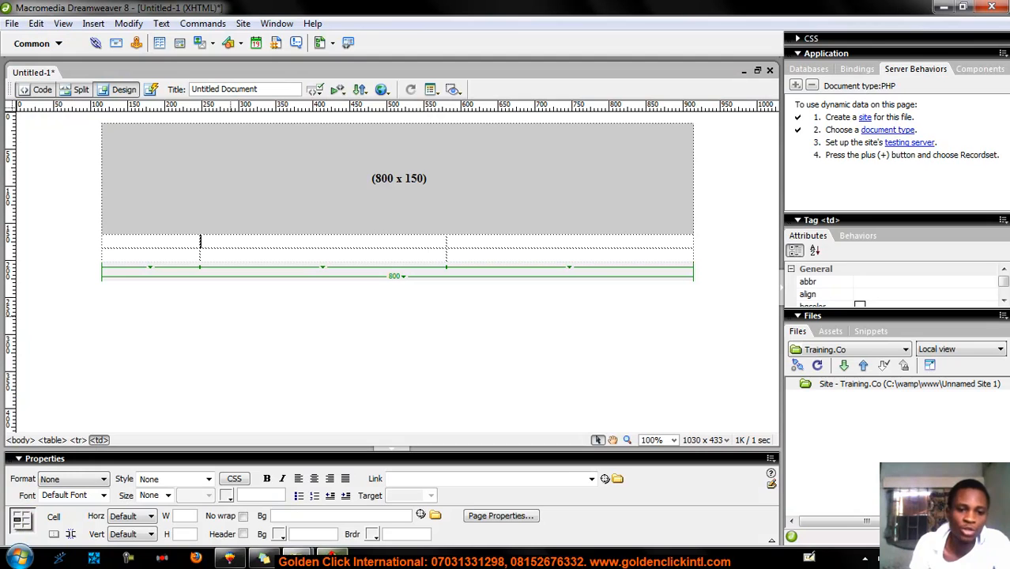
{"action": "left_click", "coordinate": [395, 198]}
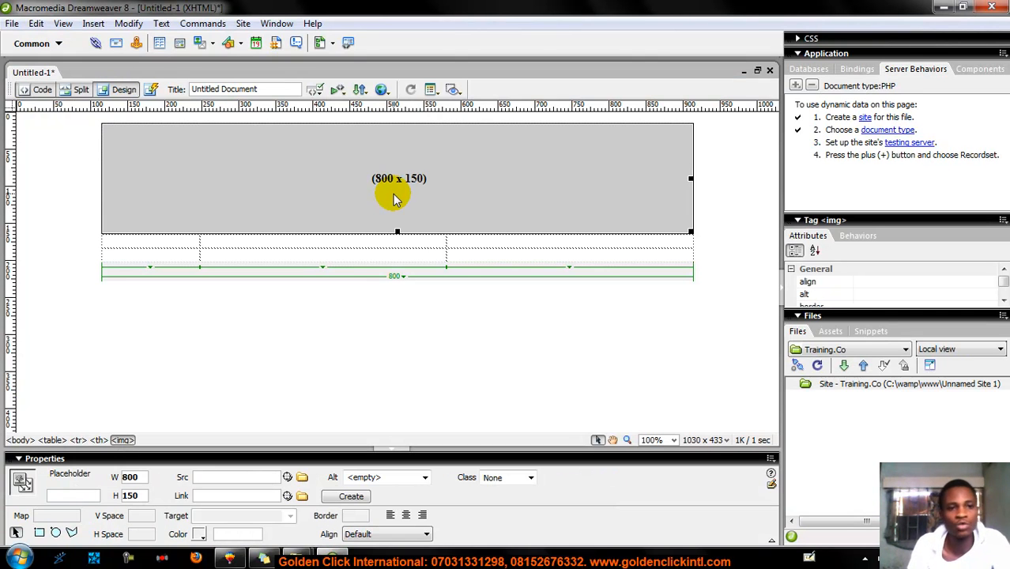
{"action": "double_click", "coordinate": [388, 183]}
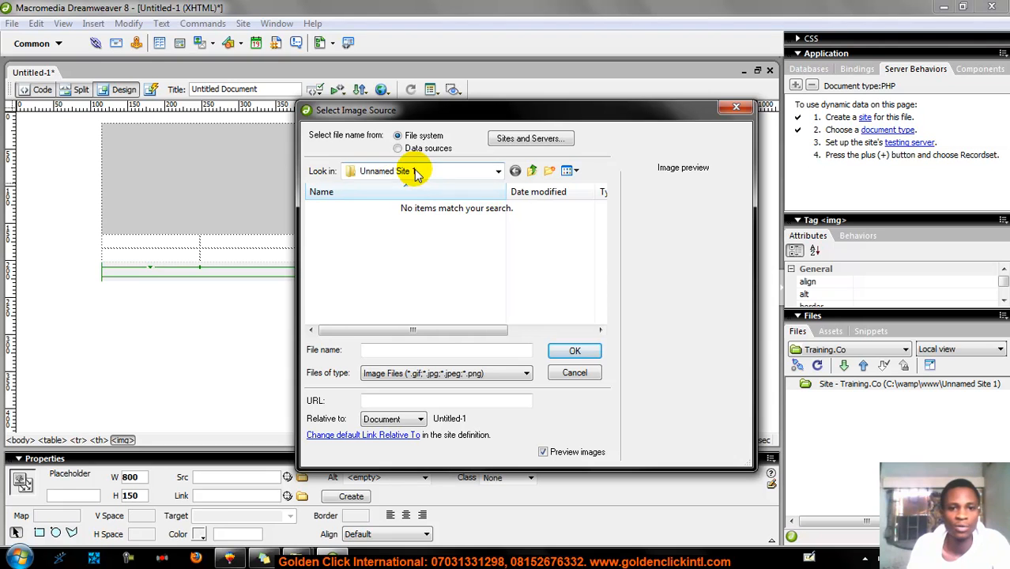
{"action": "left_click", "coordinate": [419, 172]}
{"action": "left_click", "coordinate": [421, 174]}
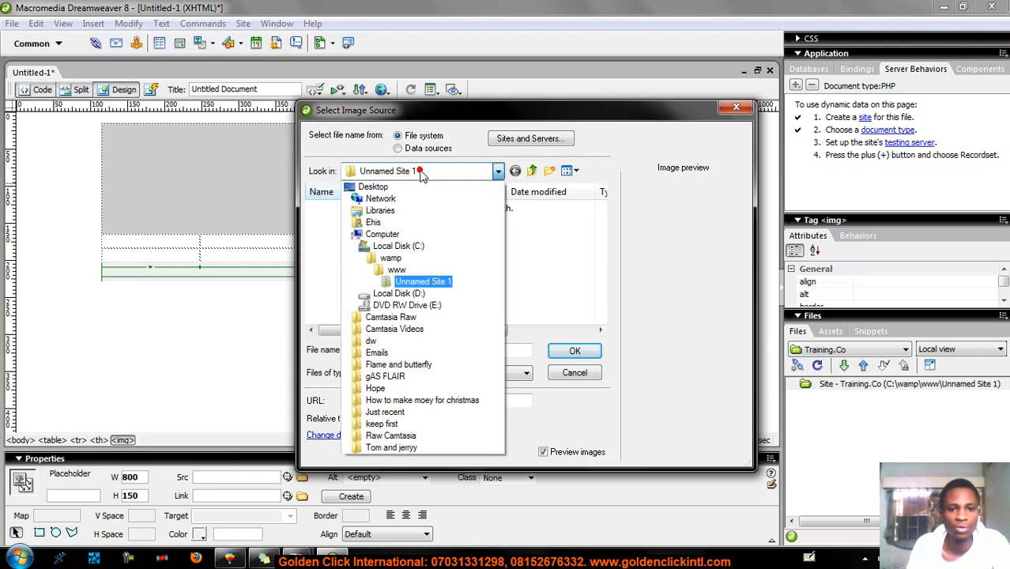
{"action": "left_click", "coordinate": [419, 247]}
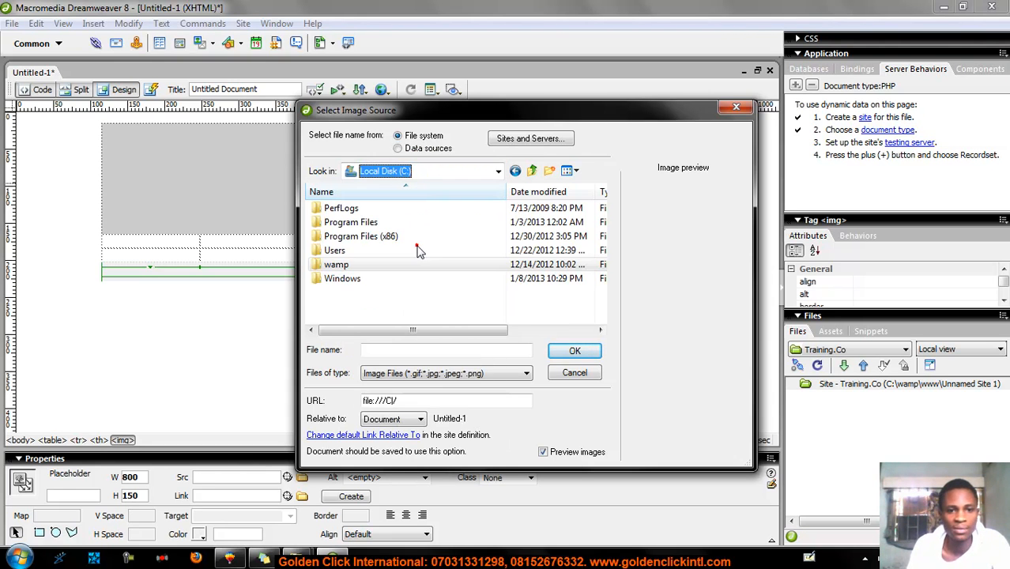
{"action": "double_click", "coordinate": [318, 265]}
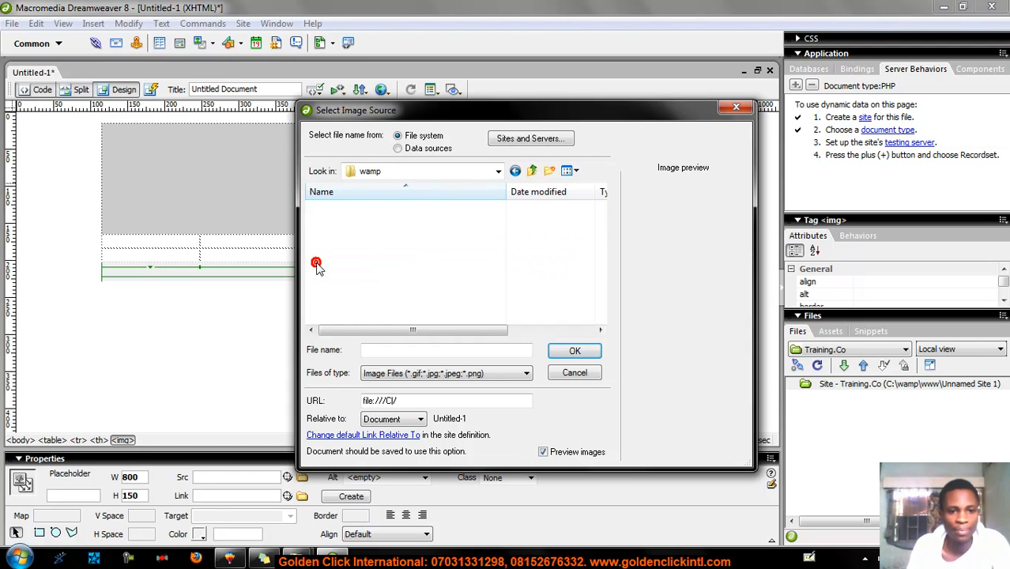
{"action": "double_click", "coordinate": [318, 308]}
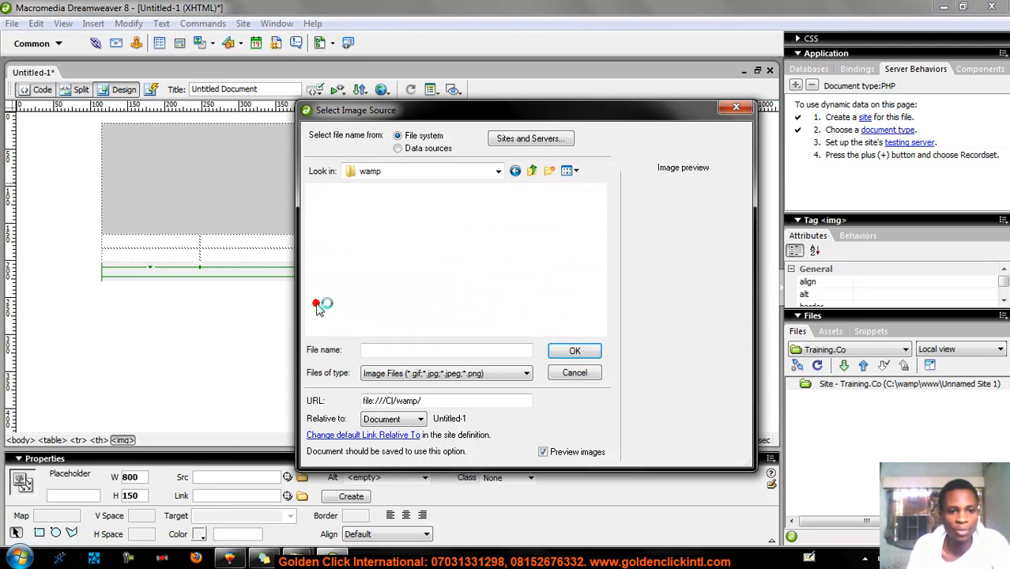
{"action": "left_click", "coordinate": [327, 281]}
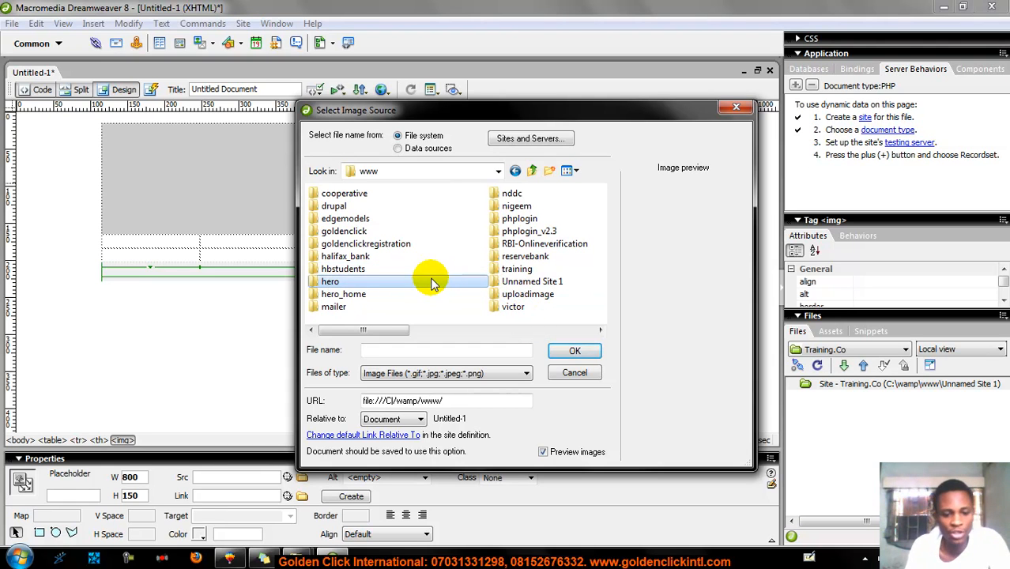
{"action": "scroll", "coordinate": [431, 281], "scroll_direction": "down", "scroll_amount": 3}
{"action": "double_click", "coordinate": [360, 269]}
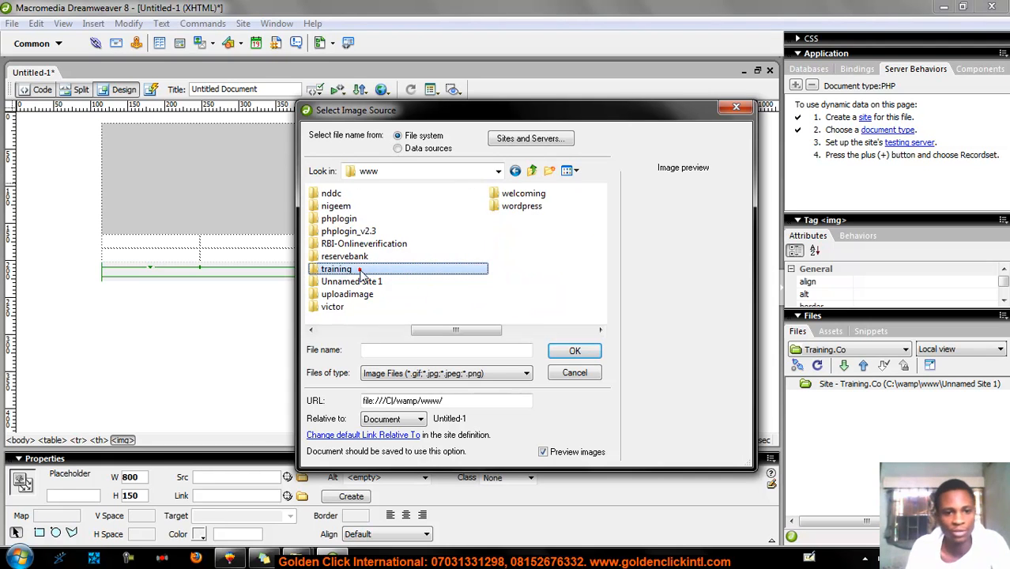
{"action": "double_click", "coordinate": [328, 210]}
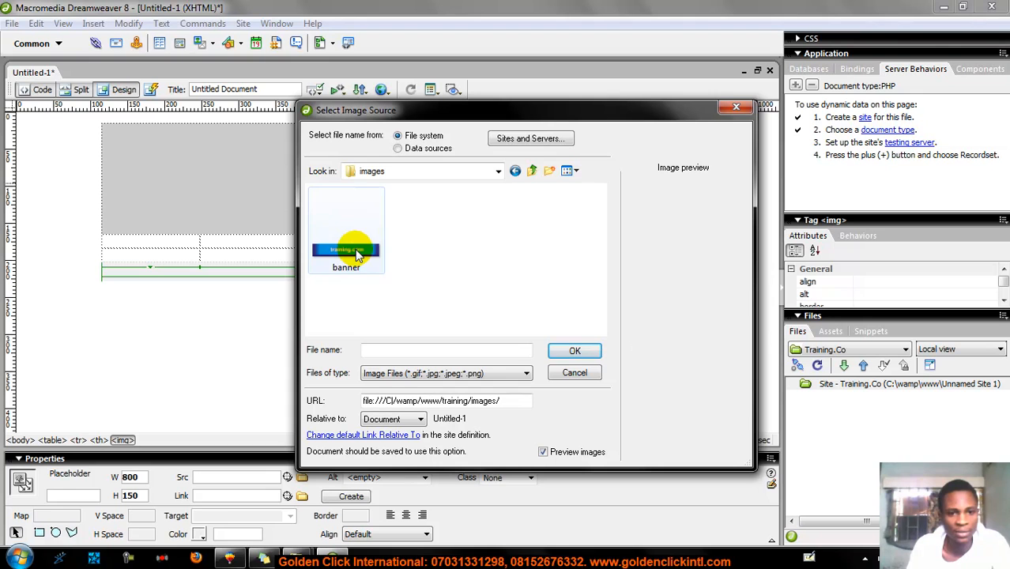
Try using the banner image as the placeholder's source, cancel copying it to the site root, and undo the replacement
{"action": "left_click", "coordinate": [357, 251]}
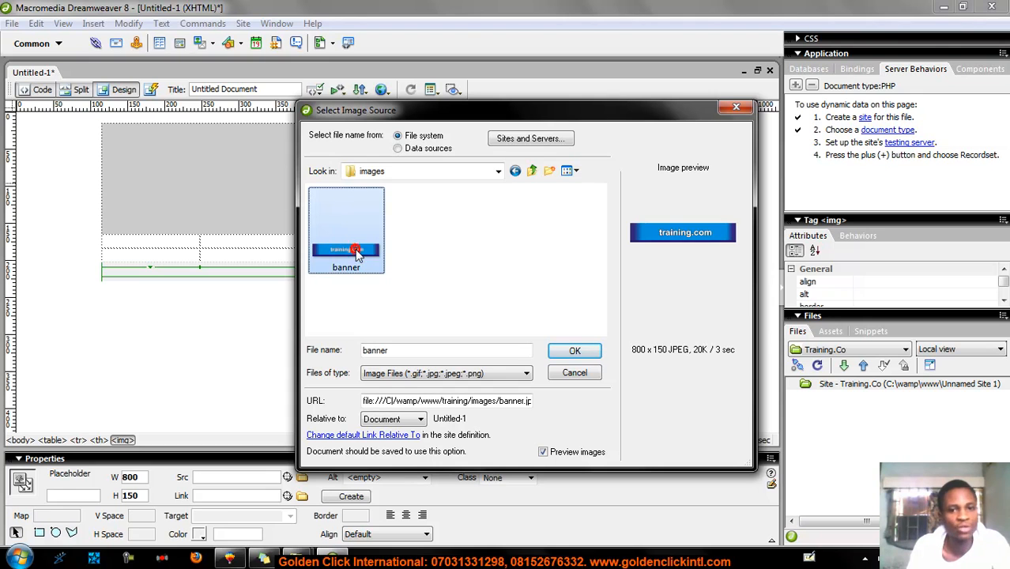
{"action": "left_click", "coordinate": [575, 350]}
{"action": "left_click", "coordinate": [523, 336]}
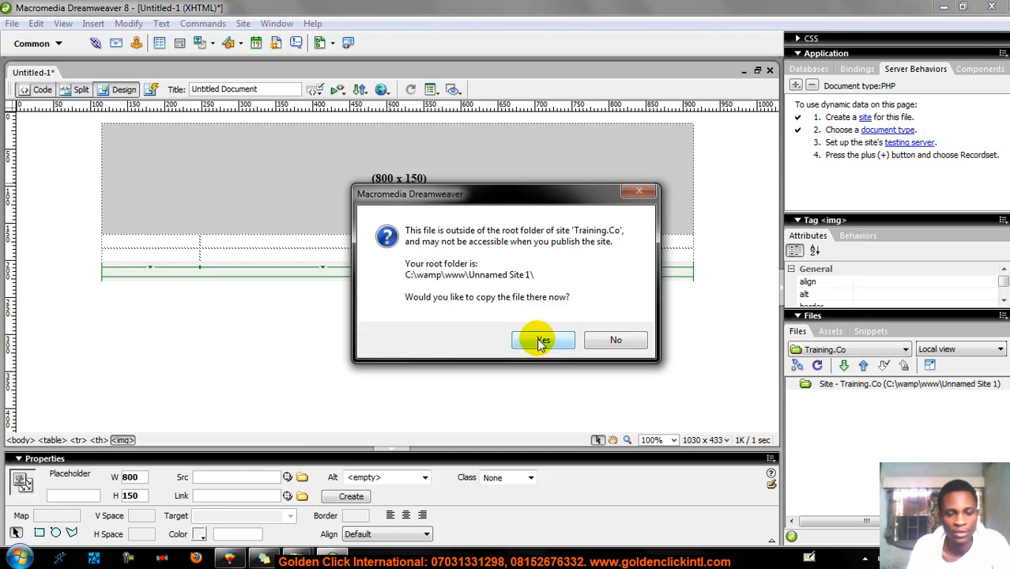
{"action": "left_click", "coordinate": [542, 341]}
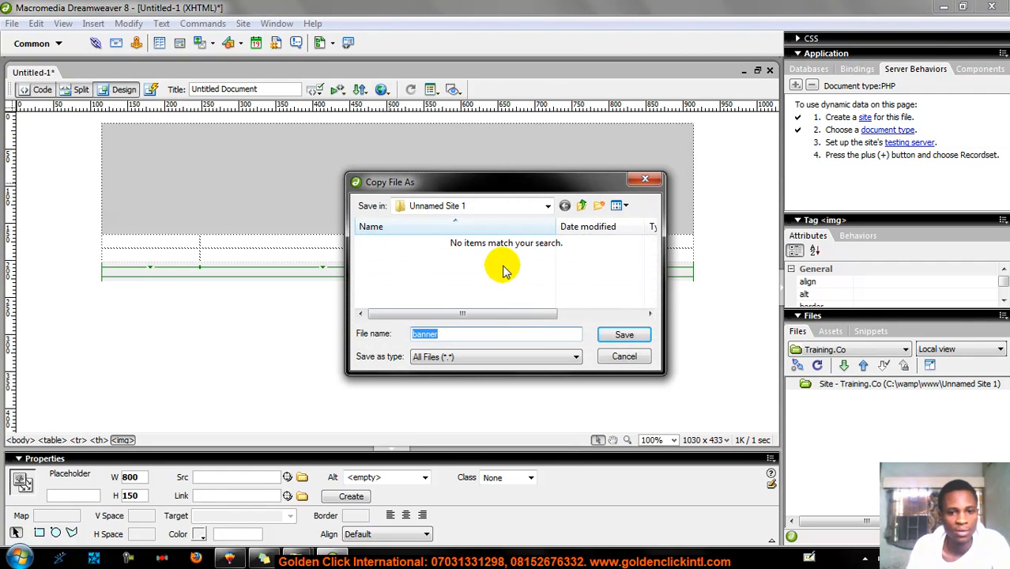
{"action": "left_click", "coordinate": [618, 358]}
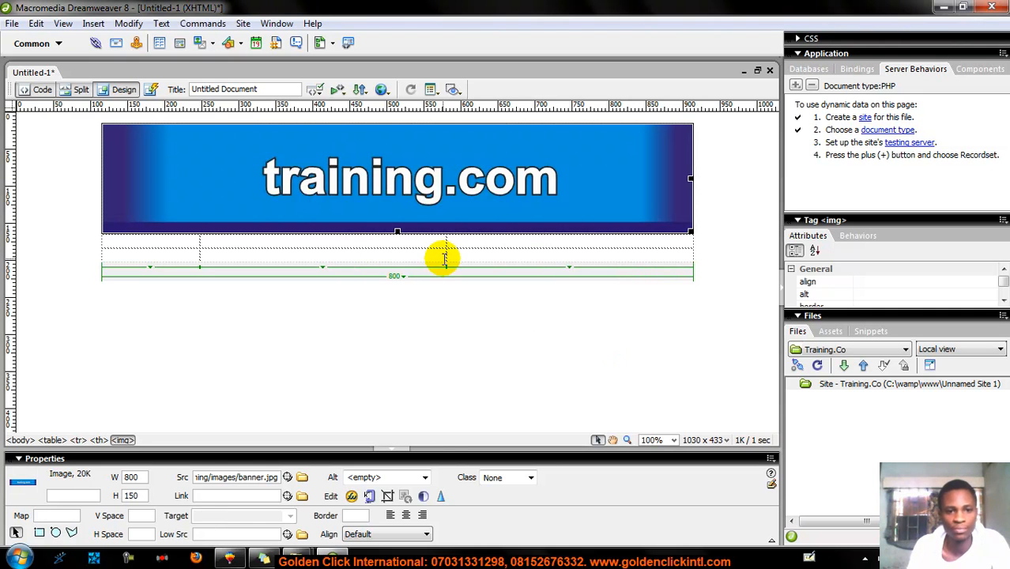
{"action": "left_click", "coordinate": [443, 198]}
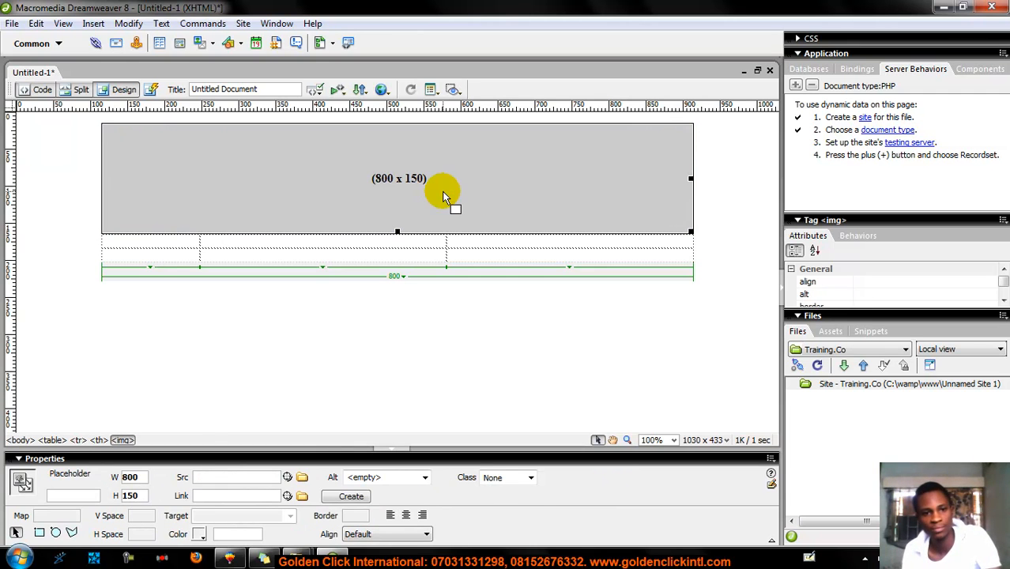
{"action": "left_click", "coordinate": [431, 245]}
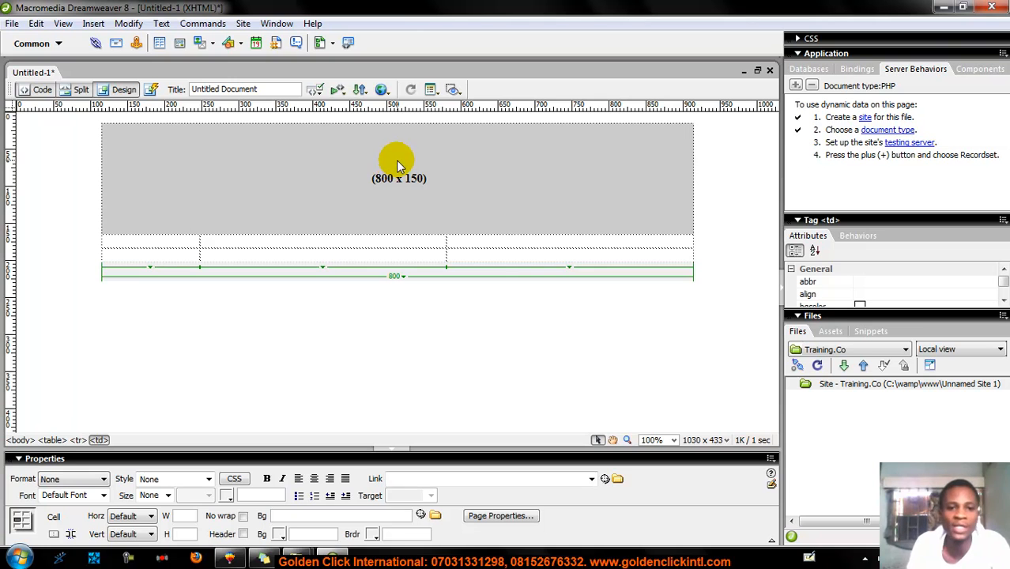
Start saving the page under a new name and browse to the wamp\www\training folder on Local Disk (C:)
{"action": "left_click", "coordinate": [15, 24]}
{"action": "left_click", "coordinate": [43, 160]}
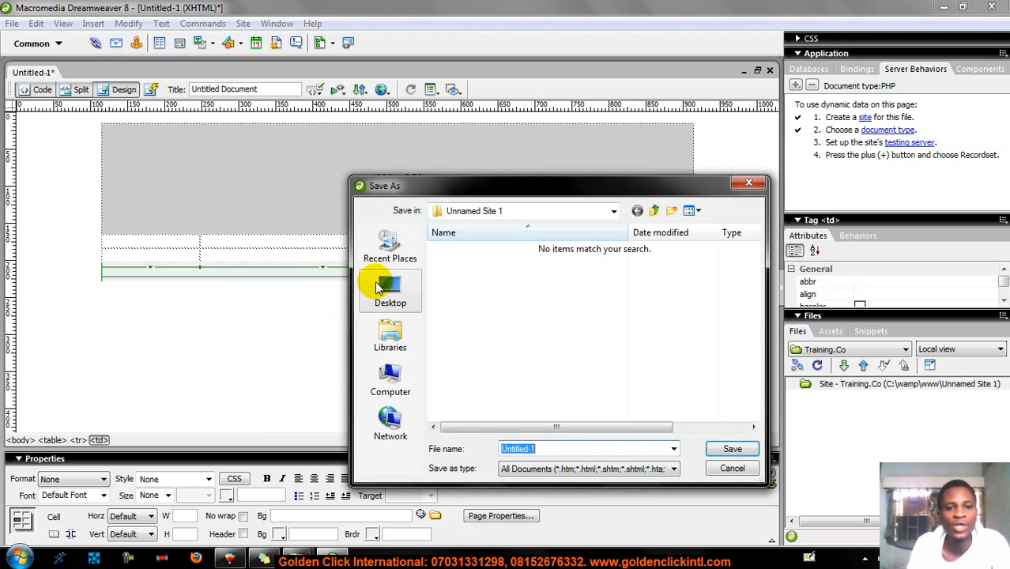
{"action": "left_click", "coordinate": [519, 211]}
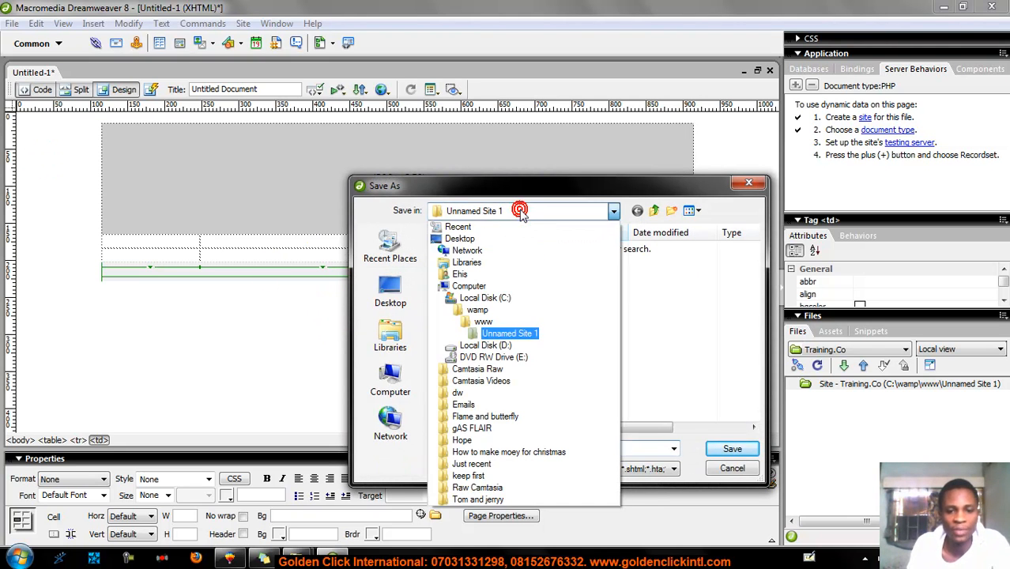
{"action": "left_click", "coordinate": [501, 299]}
{"action": "left_click", "coordinate": [462, 307]}
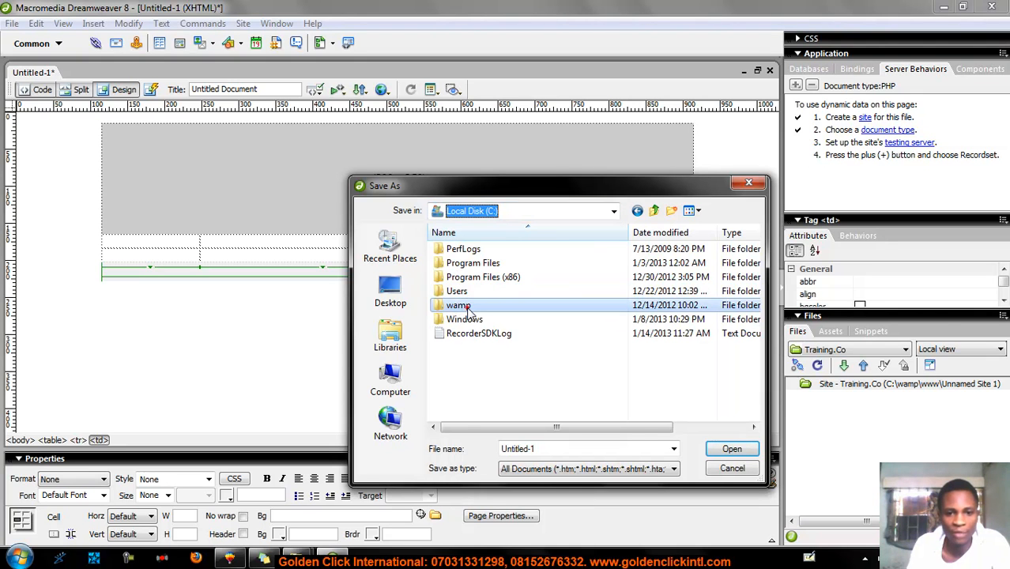
{"action": "double_click", "coordinate": [467, 312]}
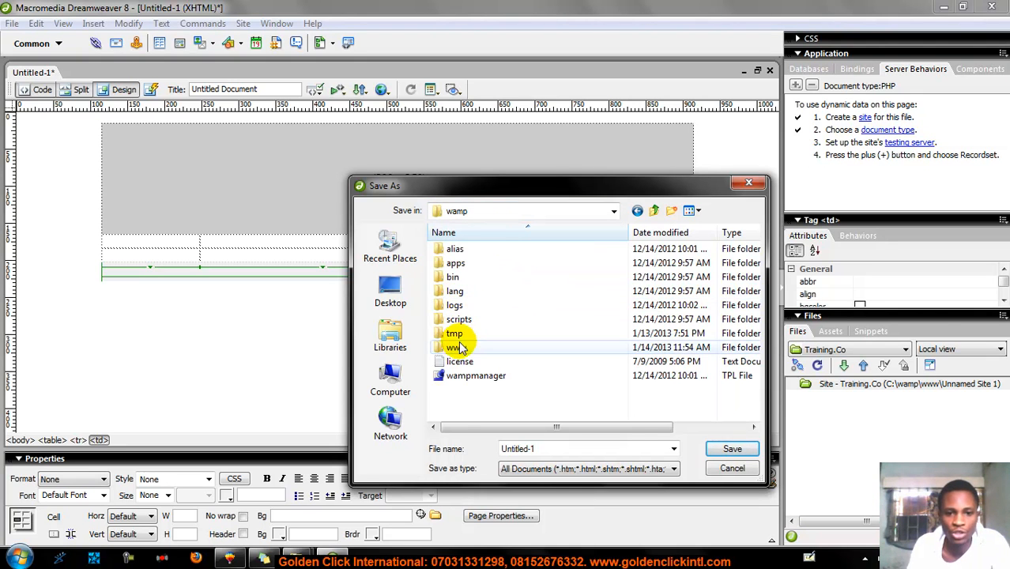
{"action": "double_click", "coordinate": [454, 348]}
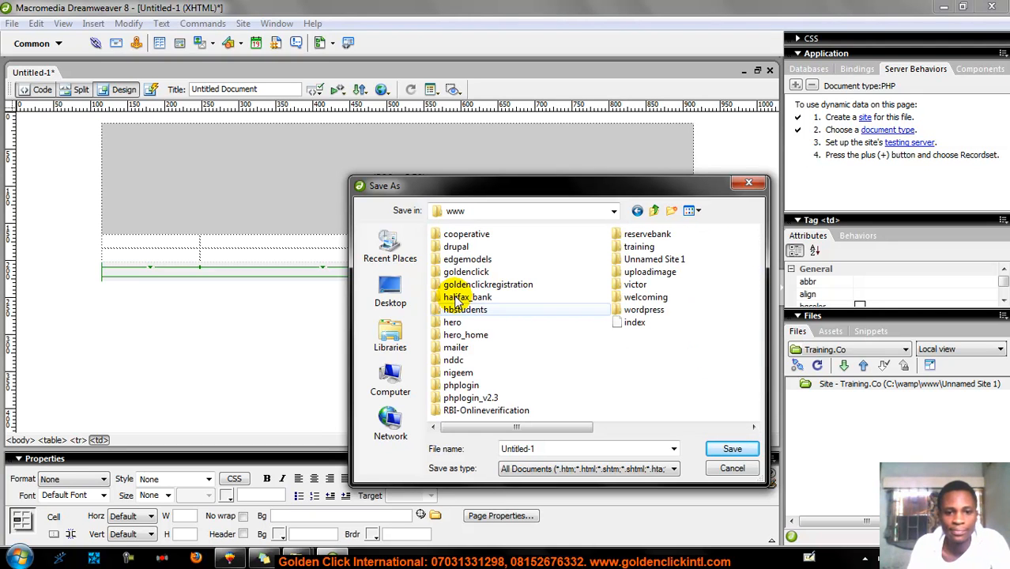
{"action": "left_click", "coordinate": [459, 287]}
{"action": "key", "text": "t"}
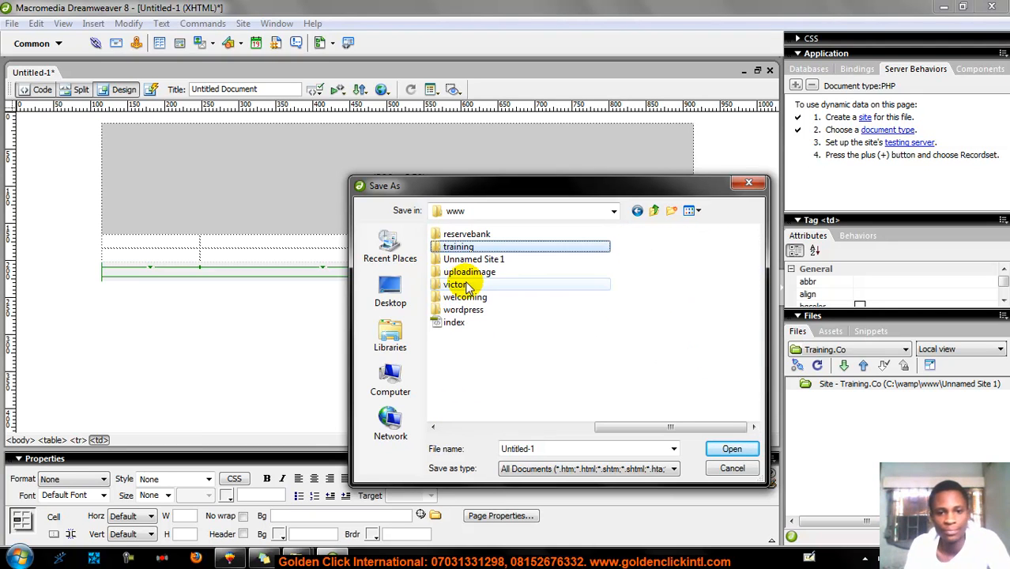
{"action": "double_click", "coordinate": [465, 249]}
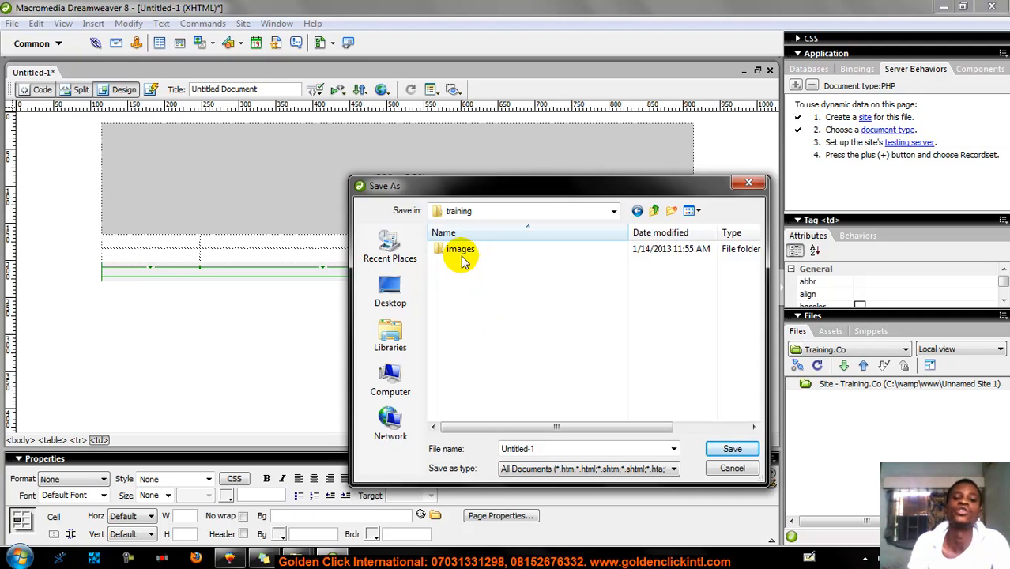
Name the page index.php and save it in the training folder
{"action": "double_click", "coordinate": [514, 448]}
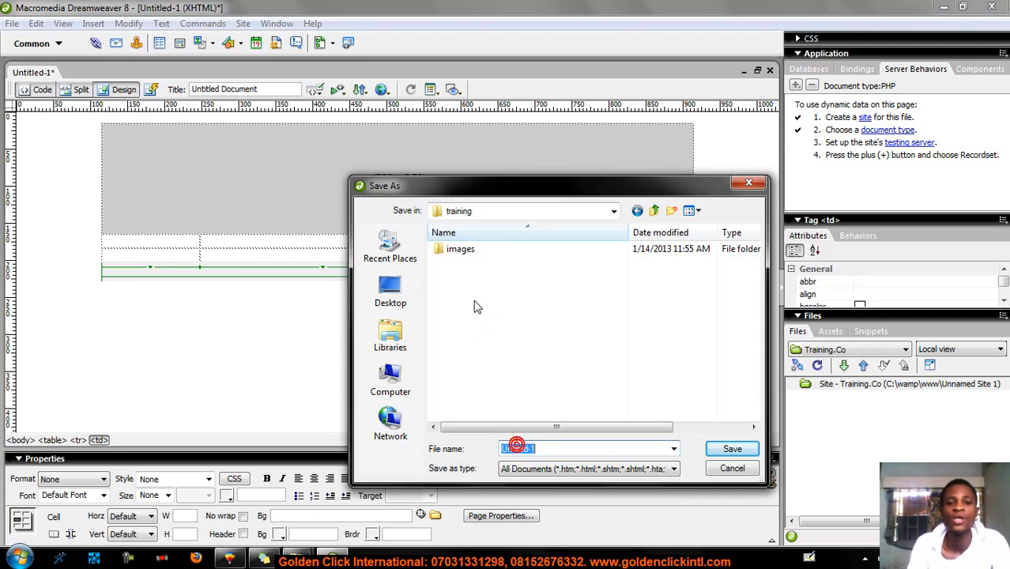
{"action": "left_click_drag", "start_coordinate": [461, 185], "coordinate": [674, 193]}
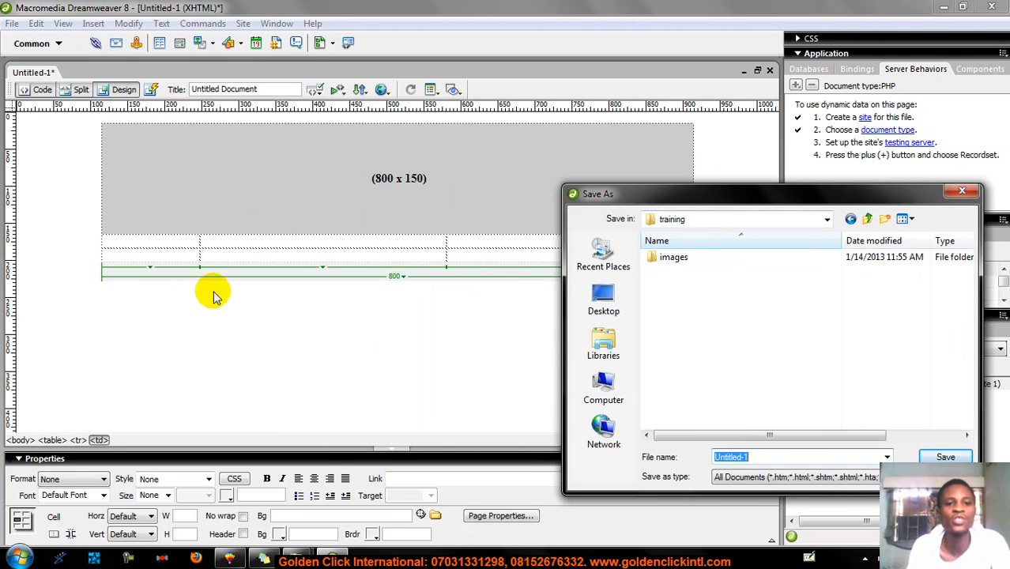
{"action": "left_click_drag", "start_coordinate": [664, 193], "coordinate": [432, 180]}
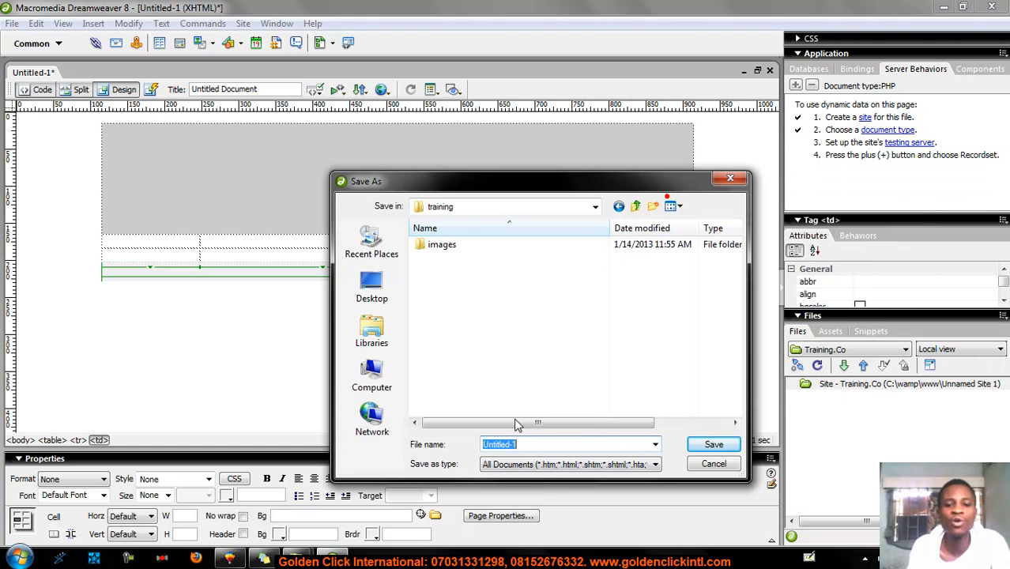
{"action": "type", "text": "index.php"}
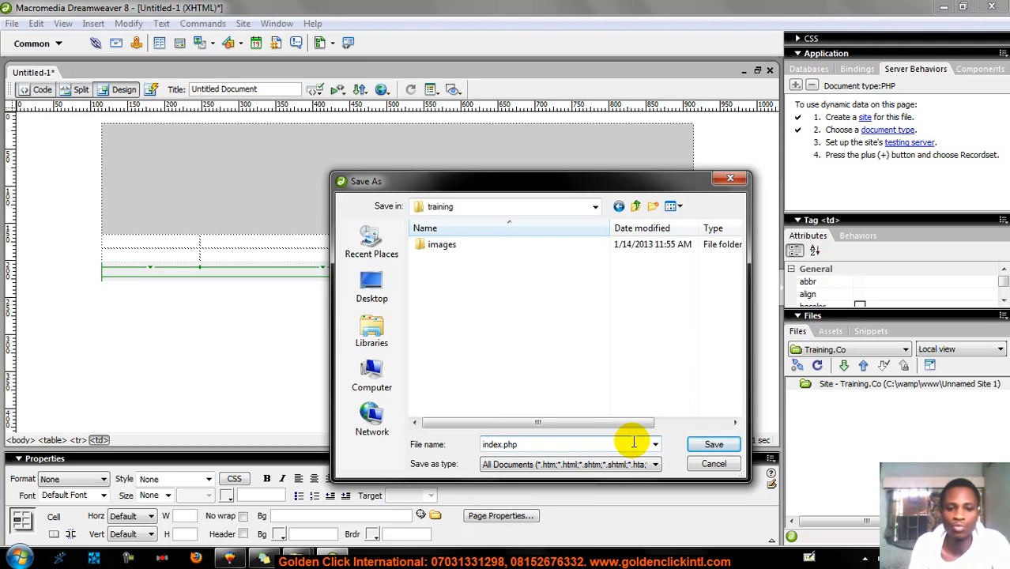
{"action": "left_click", "coordinate": [706, 448]}
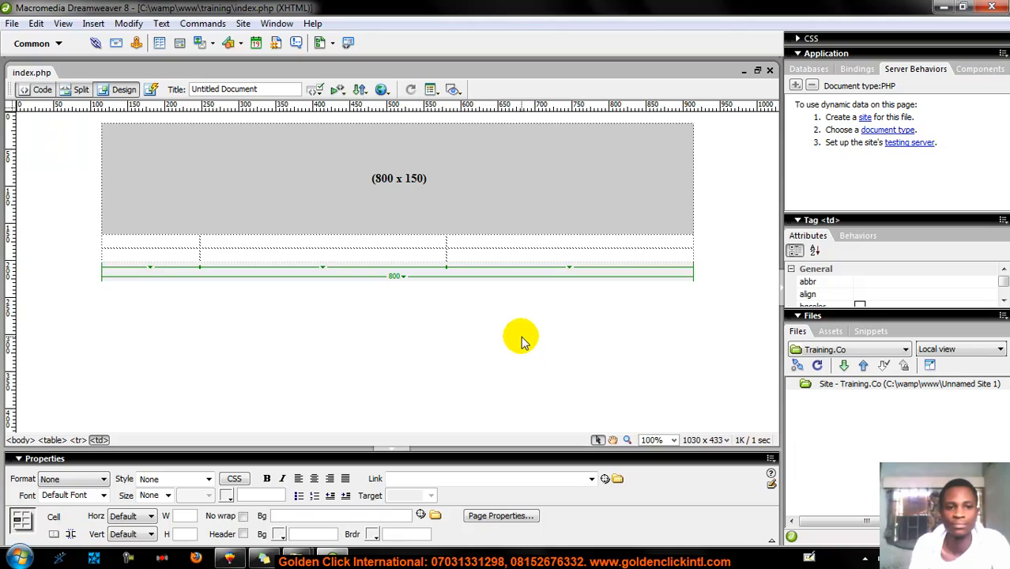